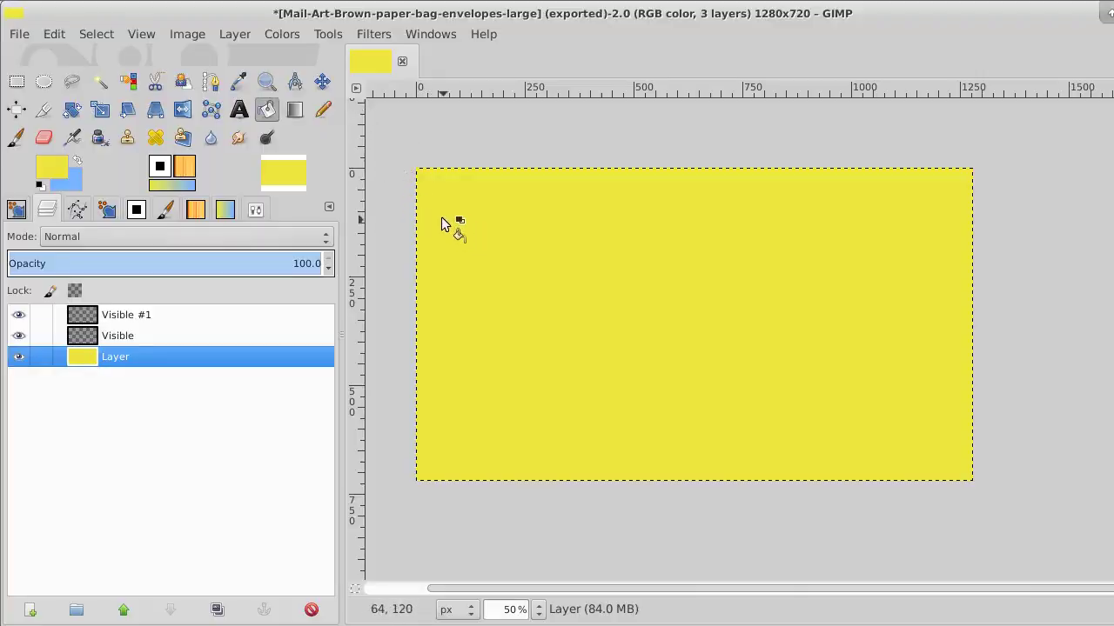
Bring up the Filters > Distorts submenu, ready to choose Blinds.
click(374, 35)
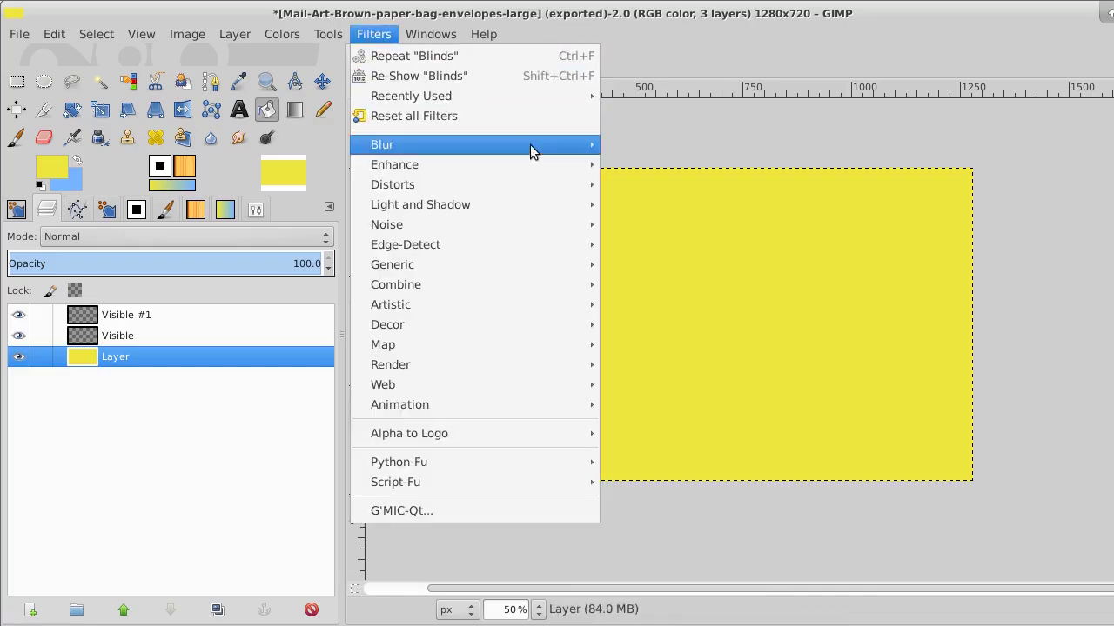
mouse_move(466, 290)
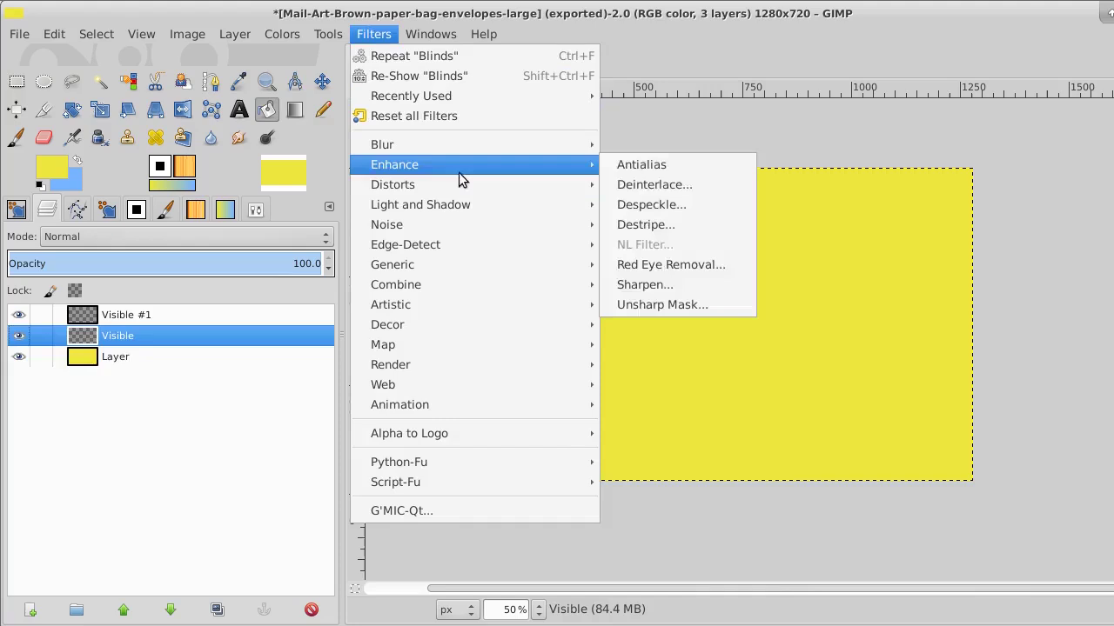
mouse_move(462, 187)
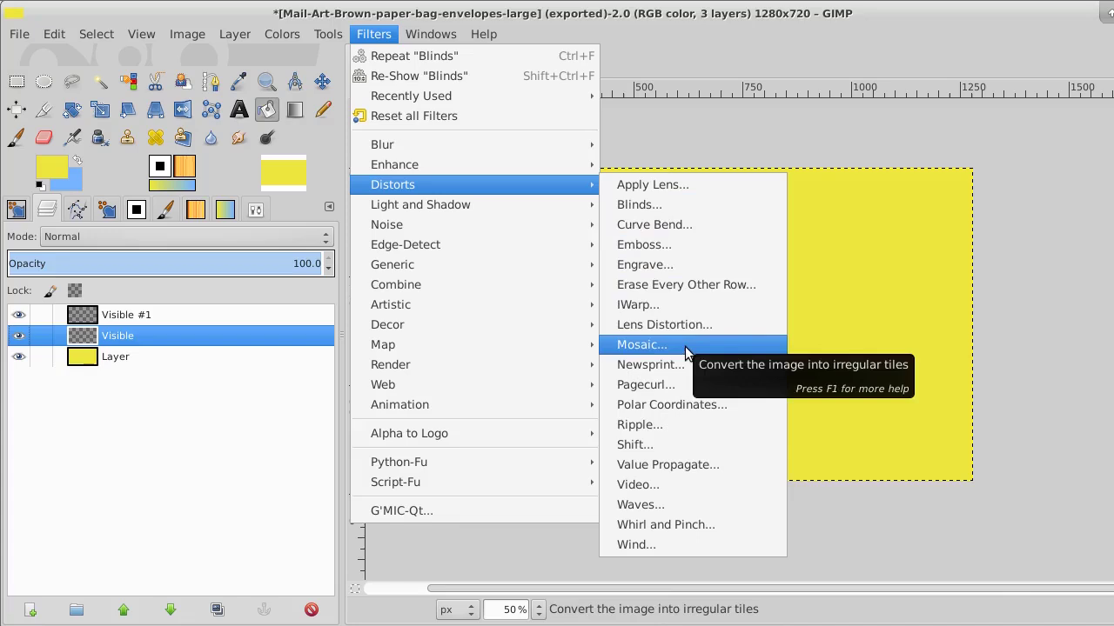
Apply Blinds to the Visible layer: Horizontal, displacement 20, 15 segments.
click(683, 207)
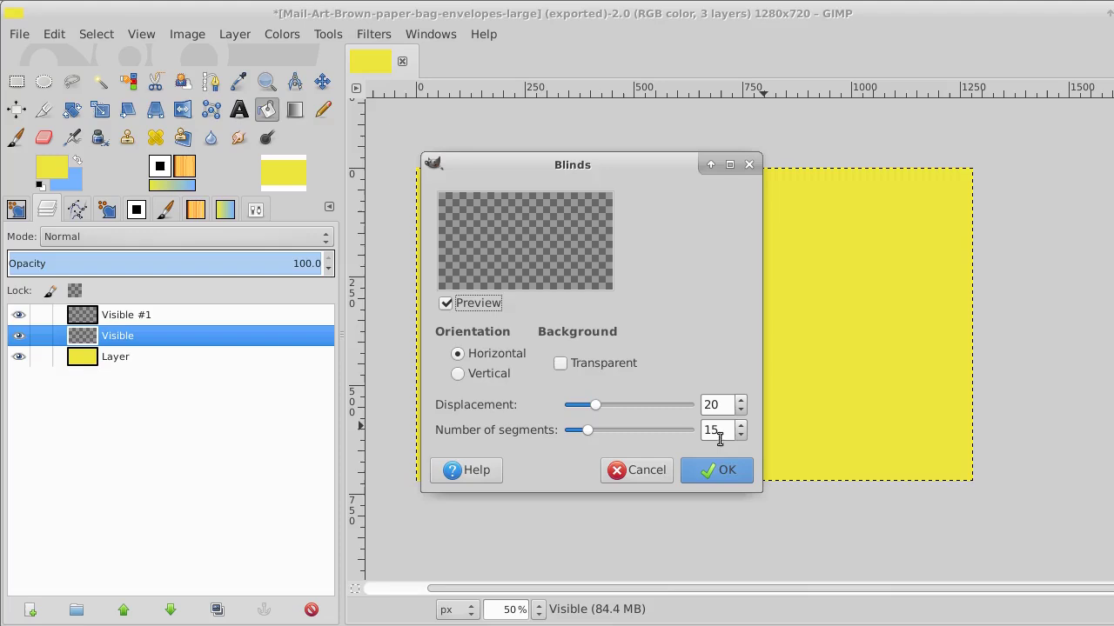
click(720, 473)
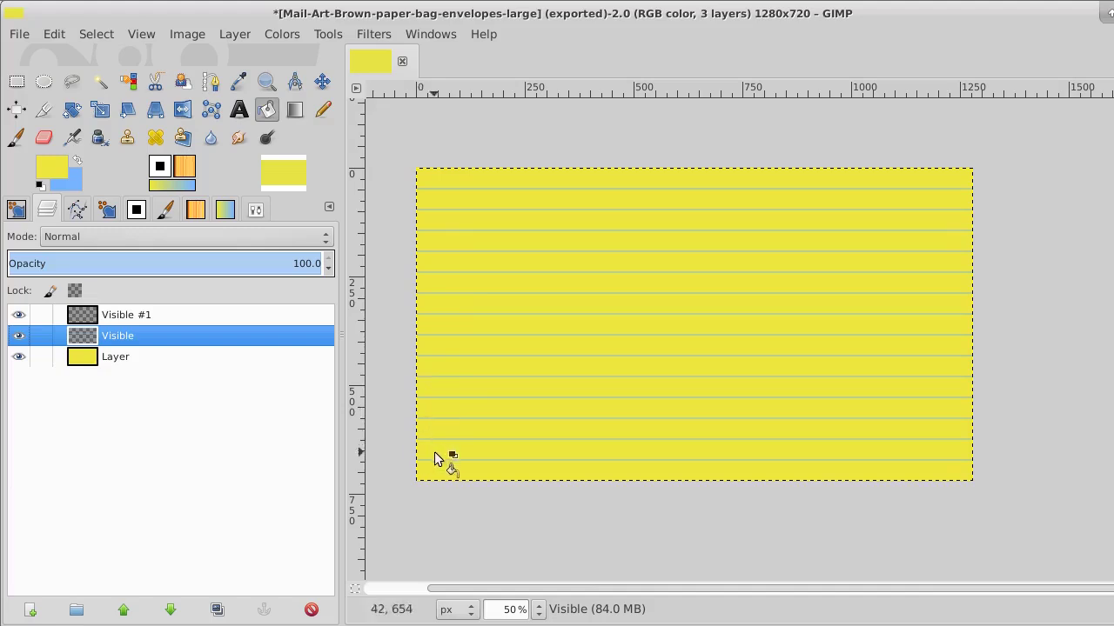
Run Blinds again on the Visible layer with Horizontal, displacement 20 and 15 segments.
click(330, 35)
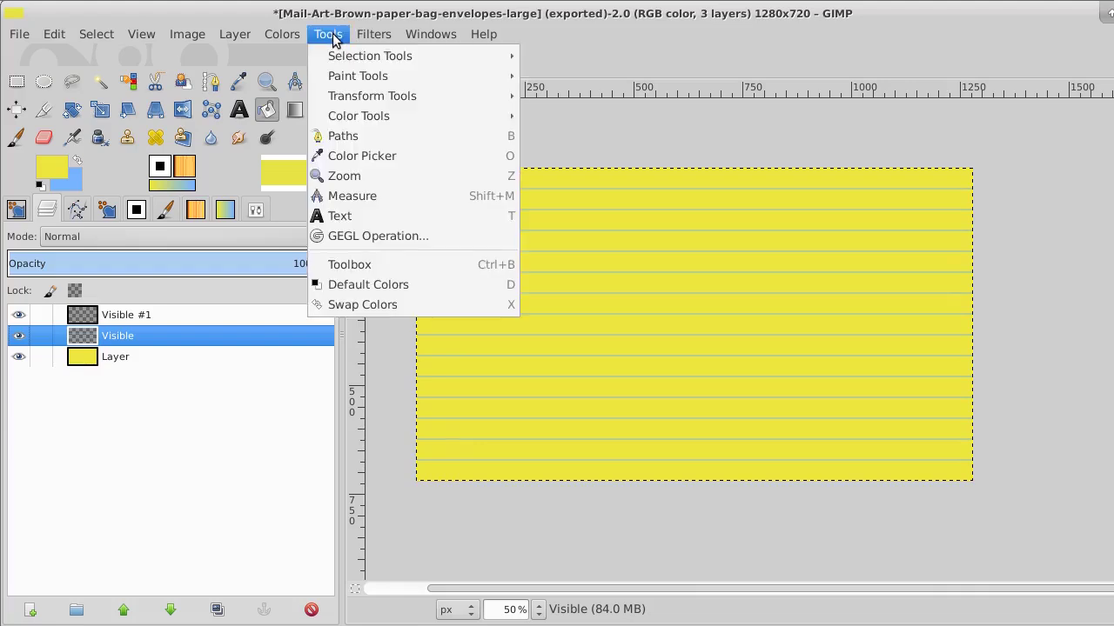
mouse_move(374, 35)
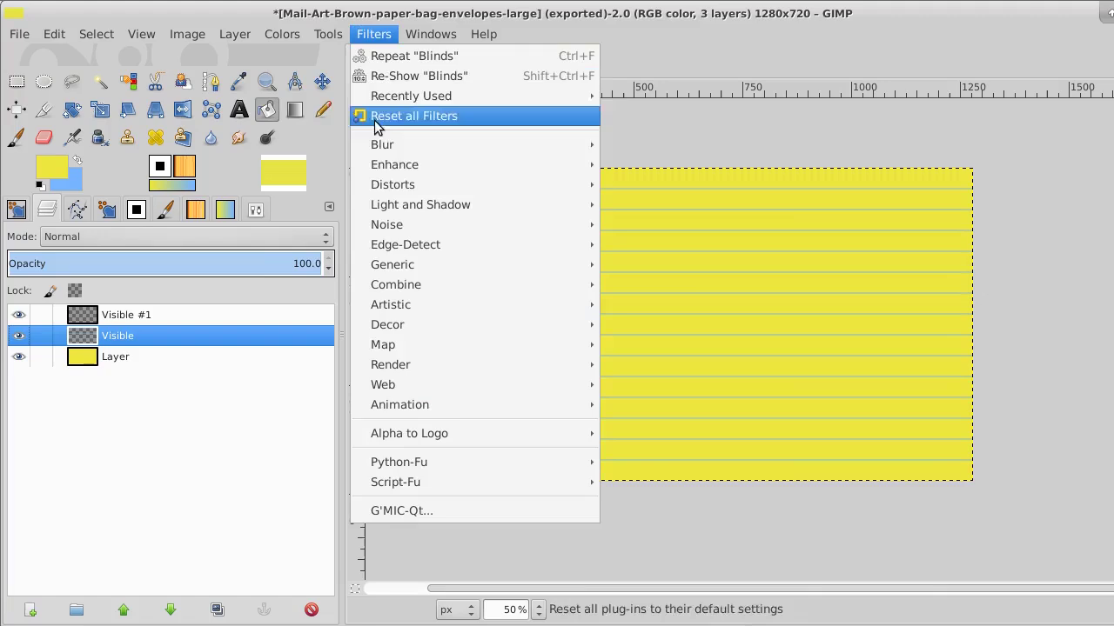
mouse_move(377, 186)
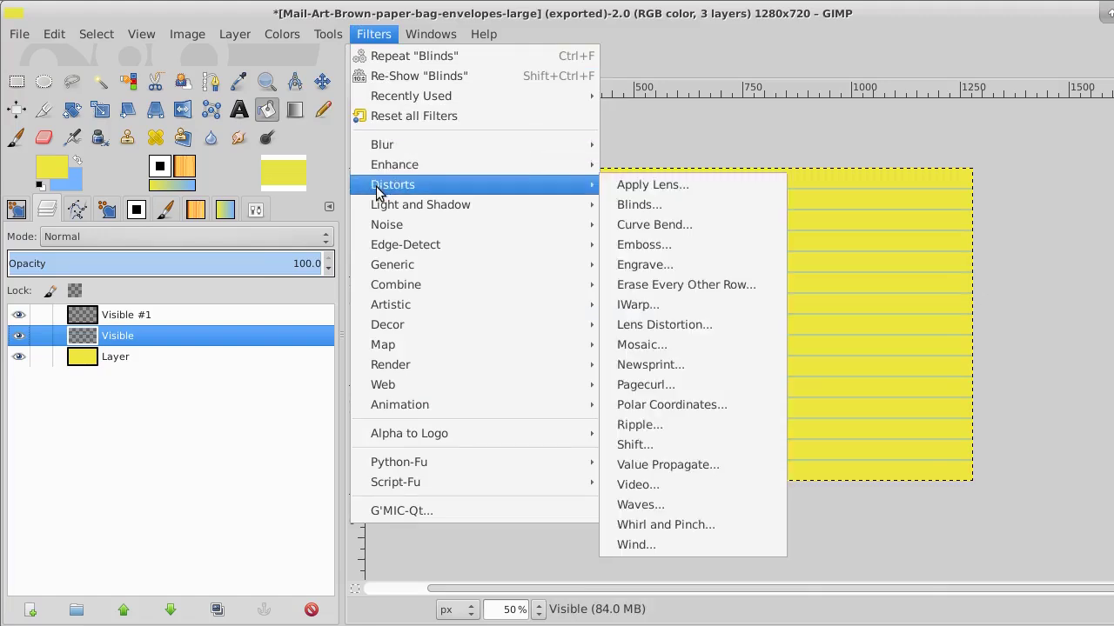
click(649, 206)
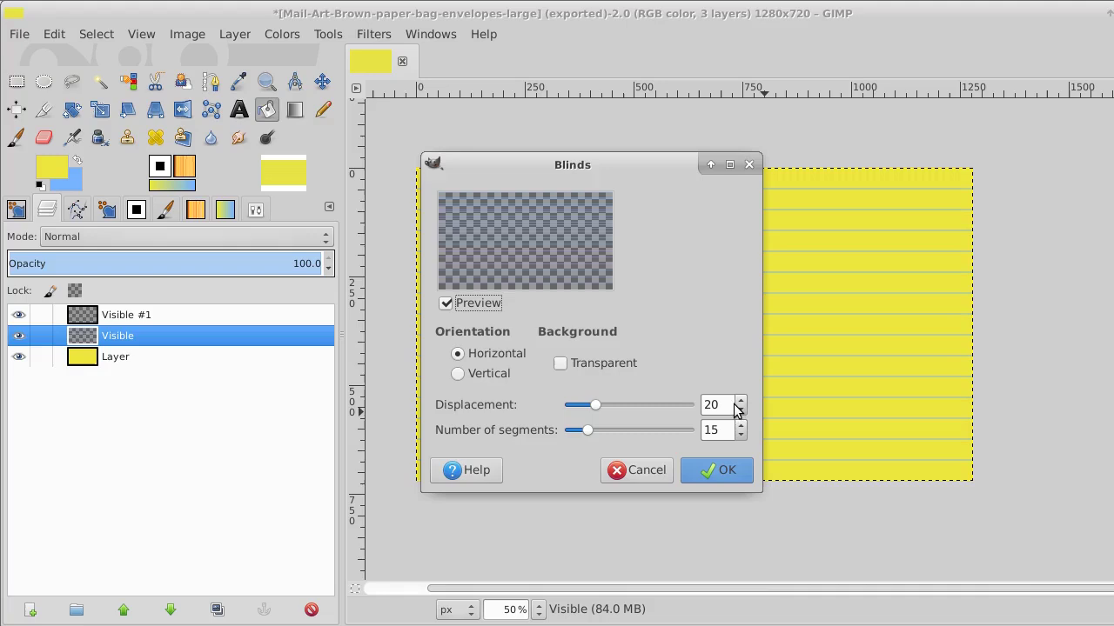
click(723, 471)
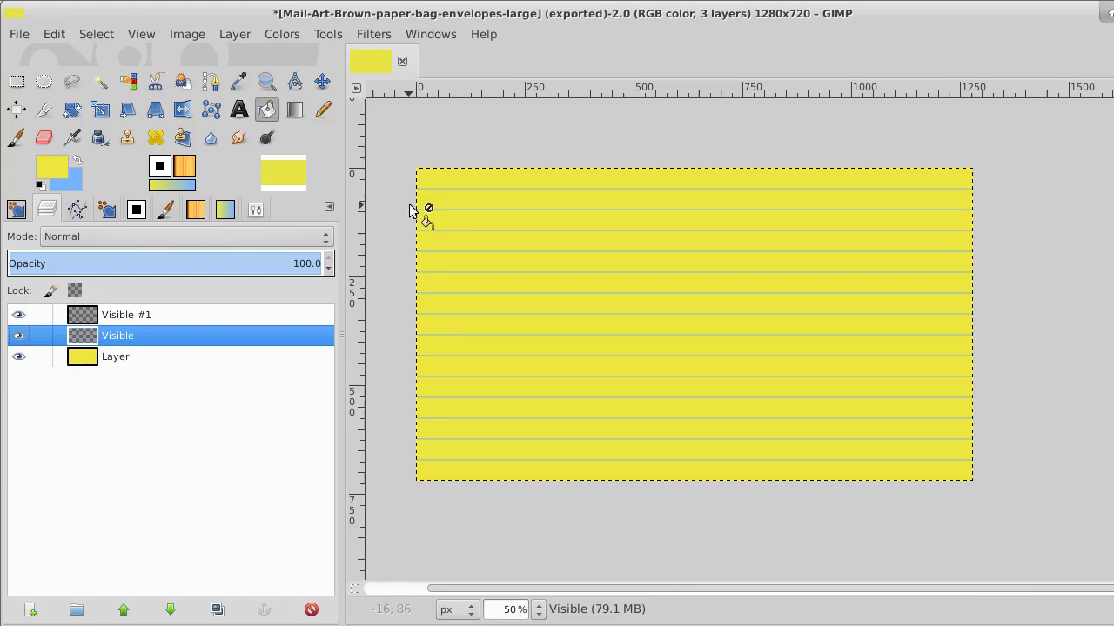
Draw a rectangular selection across the sheet's top band, then clear the selection.
click(16, 82)
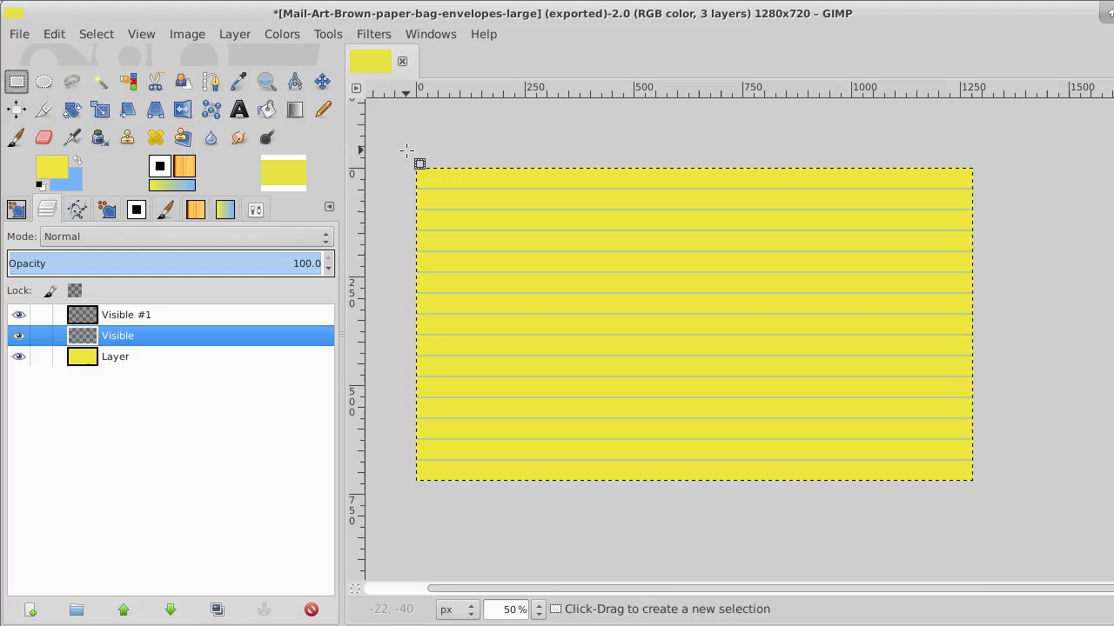
drag(404, 152, 986, 224)
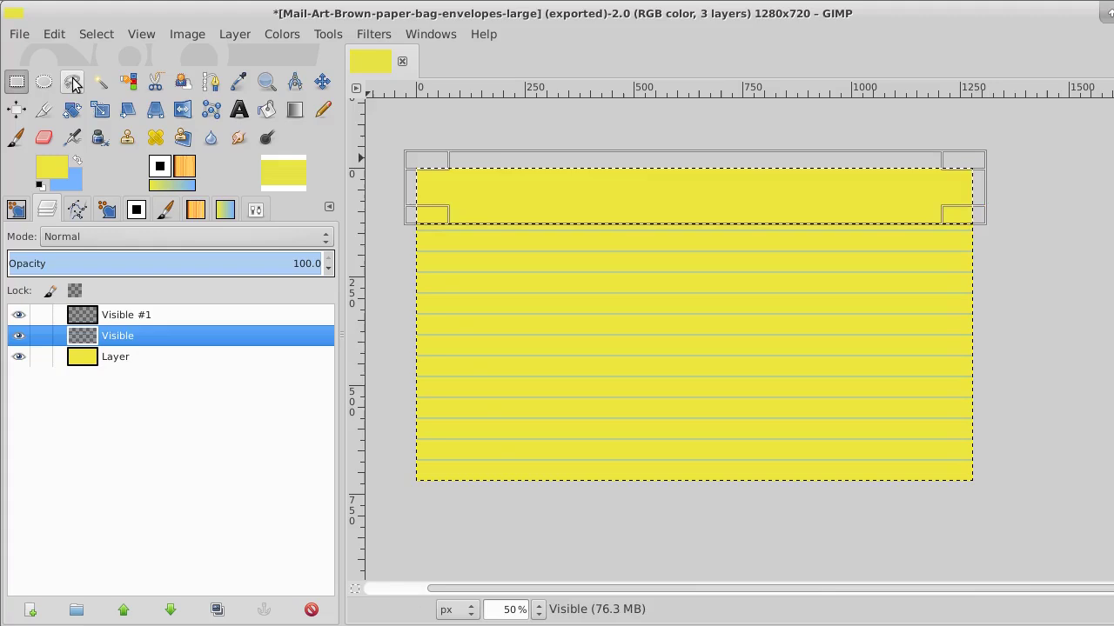
click(100, 83)
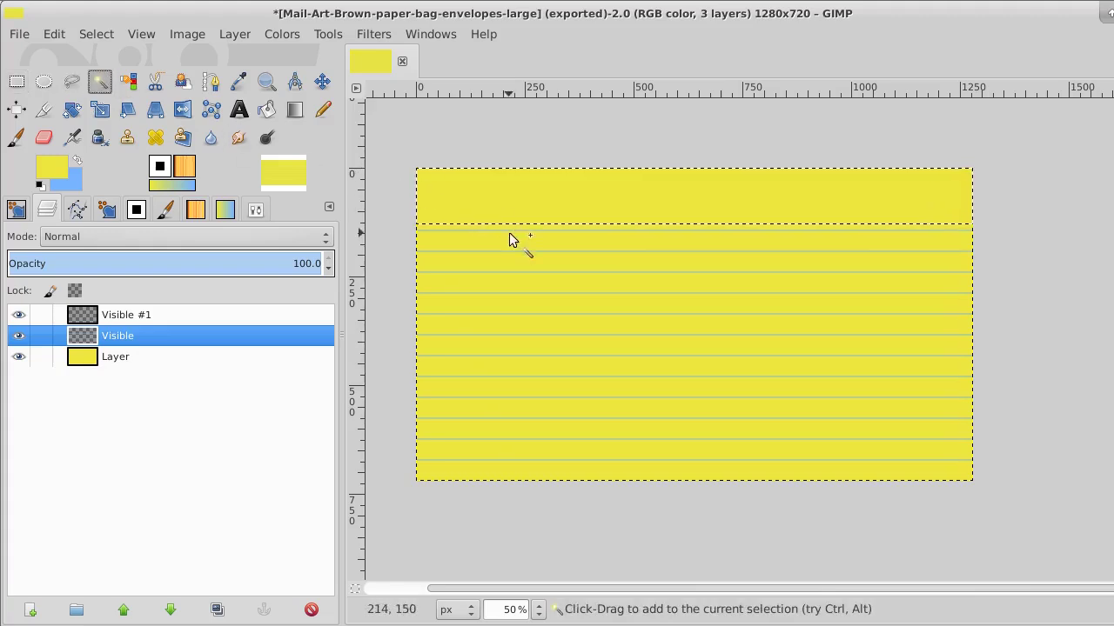
click(83, 33)
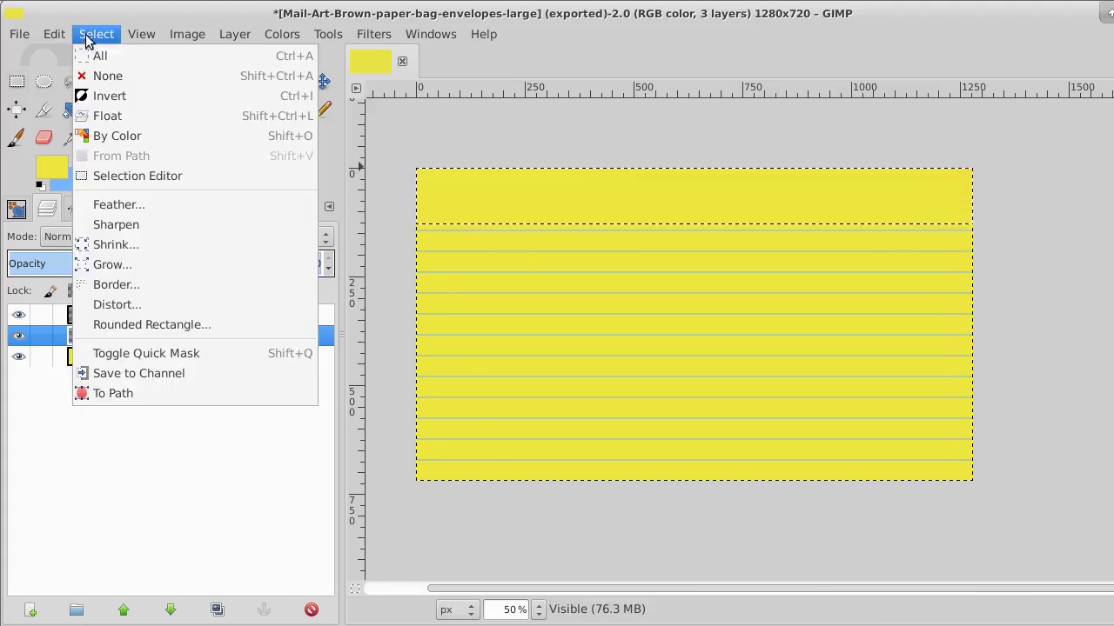
click(96, 76)
Zoom in on the ruled lines and Fuzzy Select the topmost blue line.
click(266, 83)
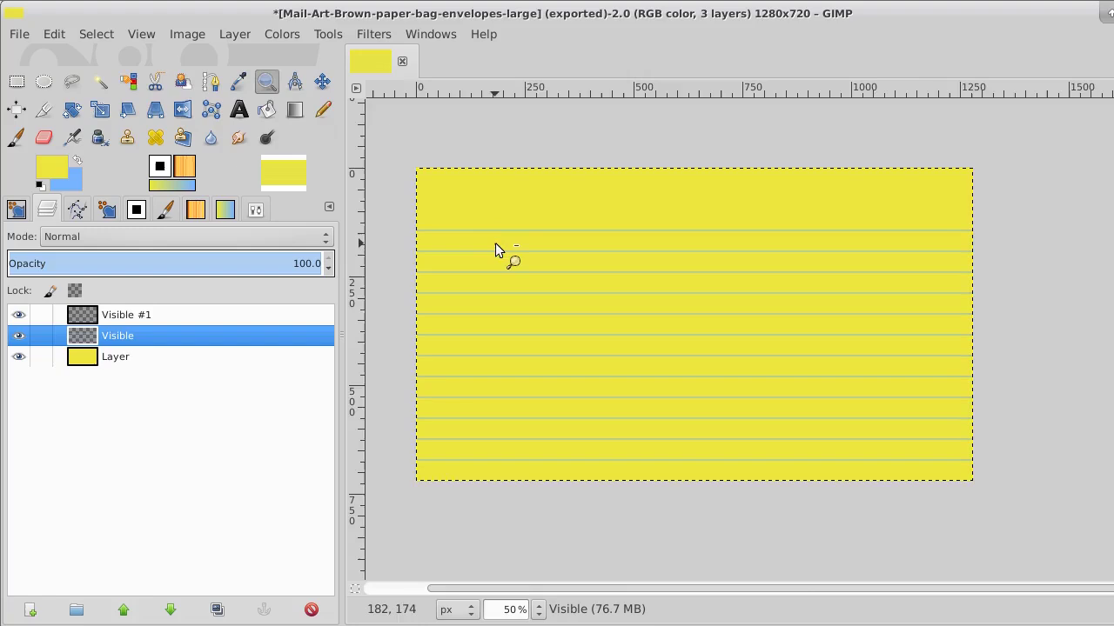
ctrl+click(495, 243)
click(495, 243)
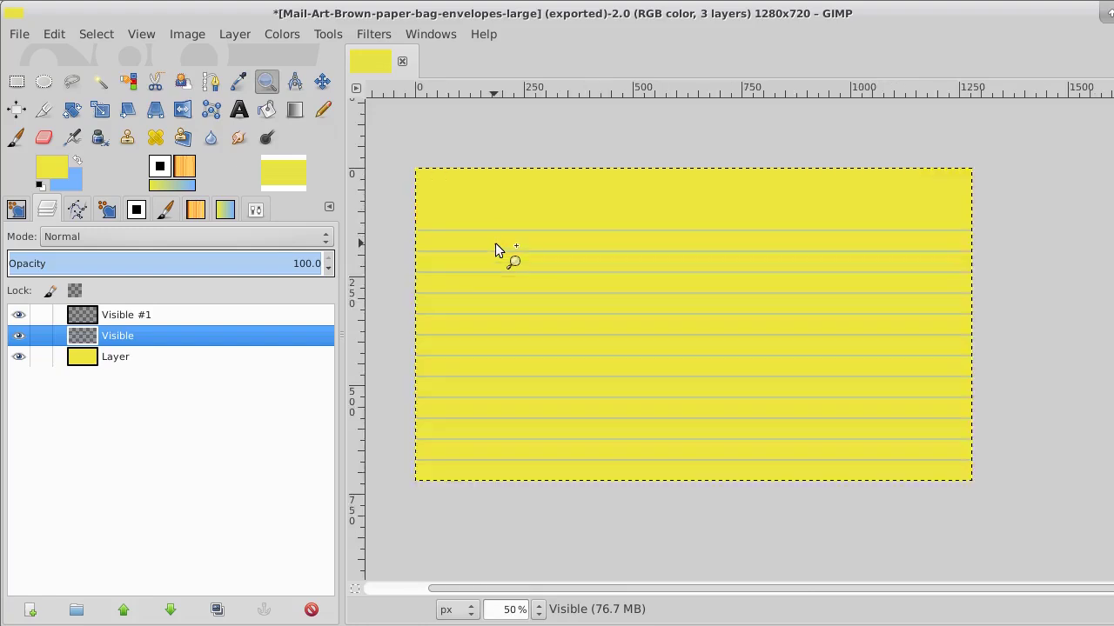
click(495, 242)
click(495, 242)
click(495, 242)
click(495, 242)
click(495, 243)
click(495, 243)
click(495, 242)
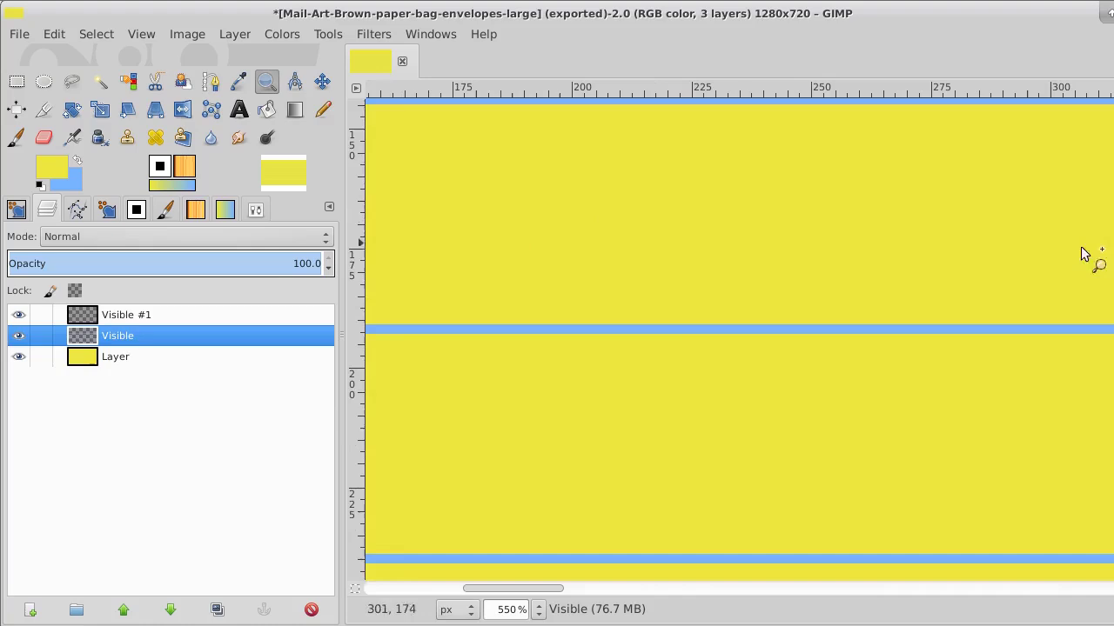
scroll(731, 339, down, 15)
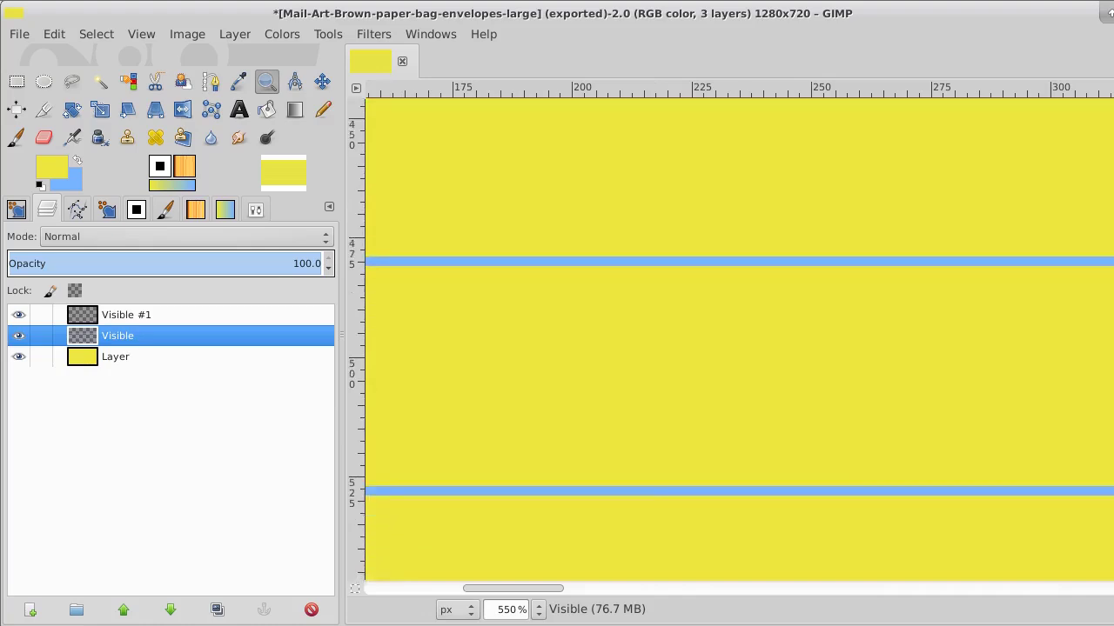
scroll(730, 339, down, 5)
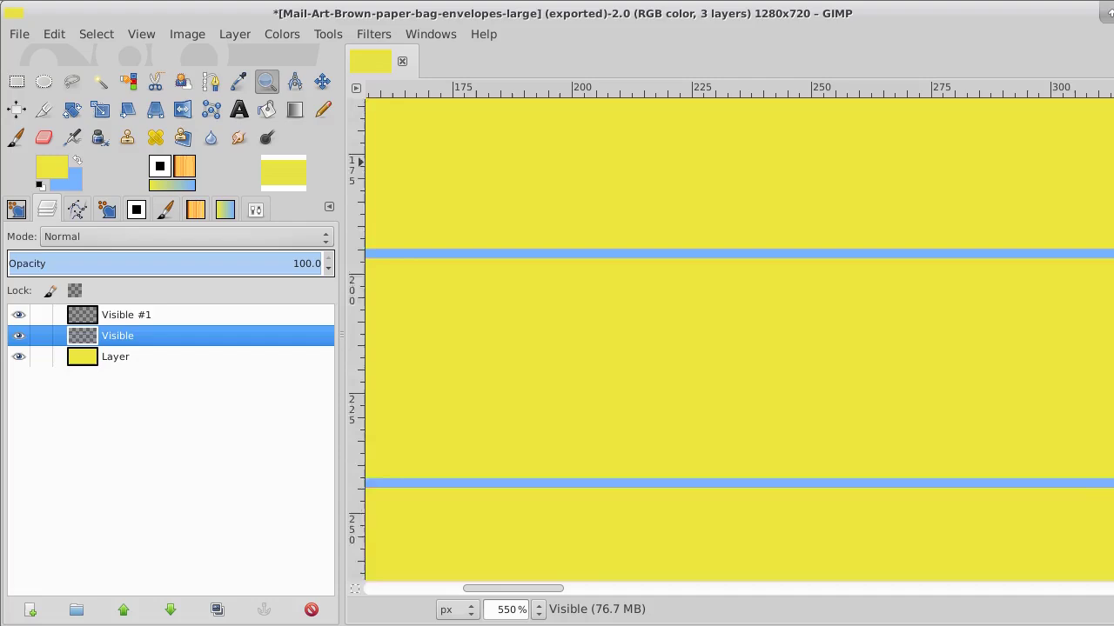
scroll(1014, 191, down, 5)
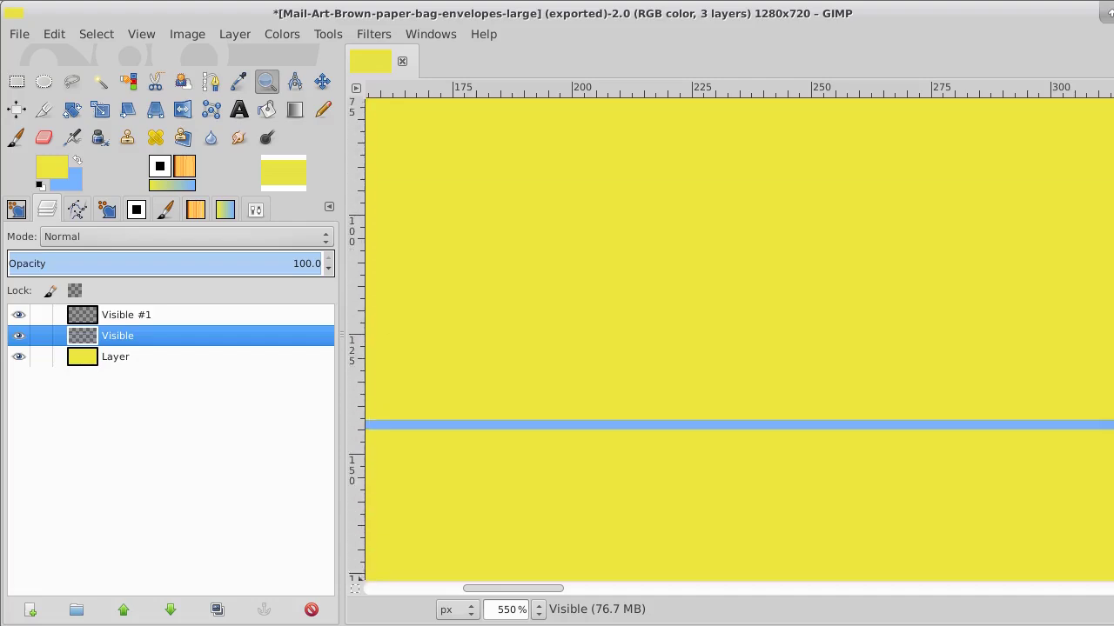
click(100, 85)
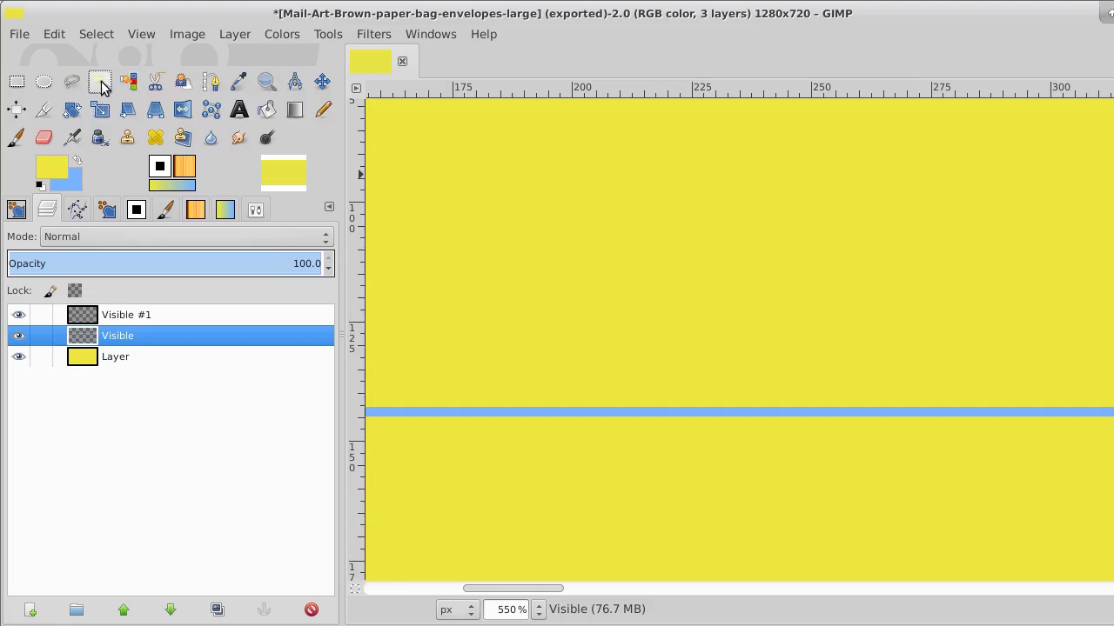
click(422, 413)
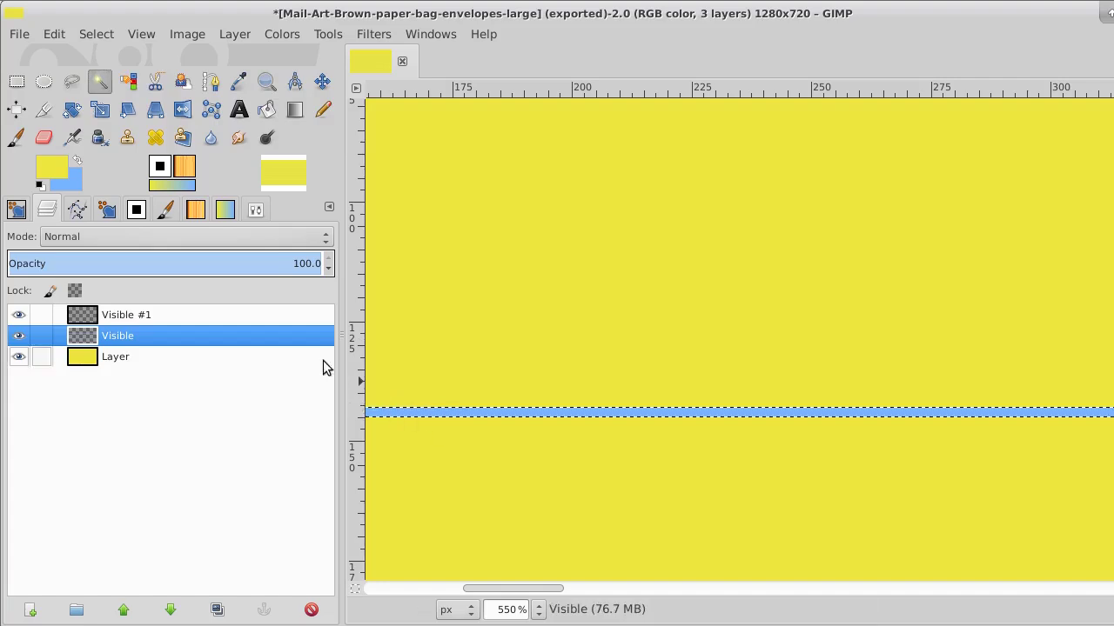
Zoom back out to view most of the sheet with the line still selected.
click(267, 81)
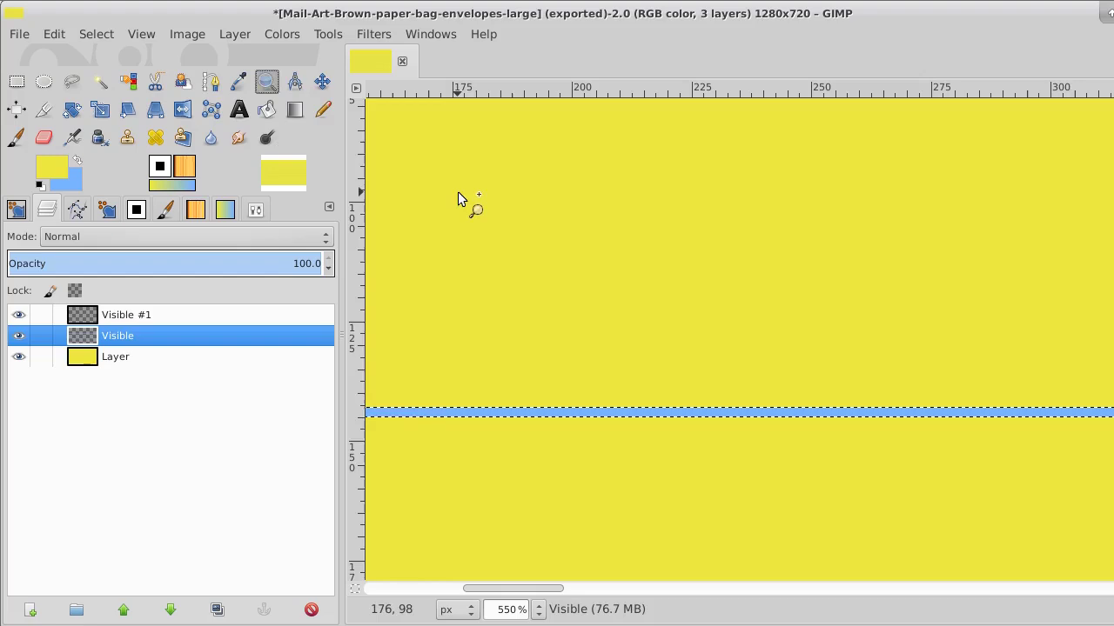
click(458, 195)
ctrl+click(459, 195)
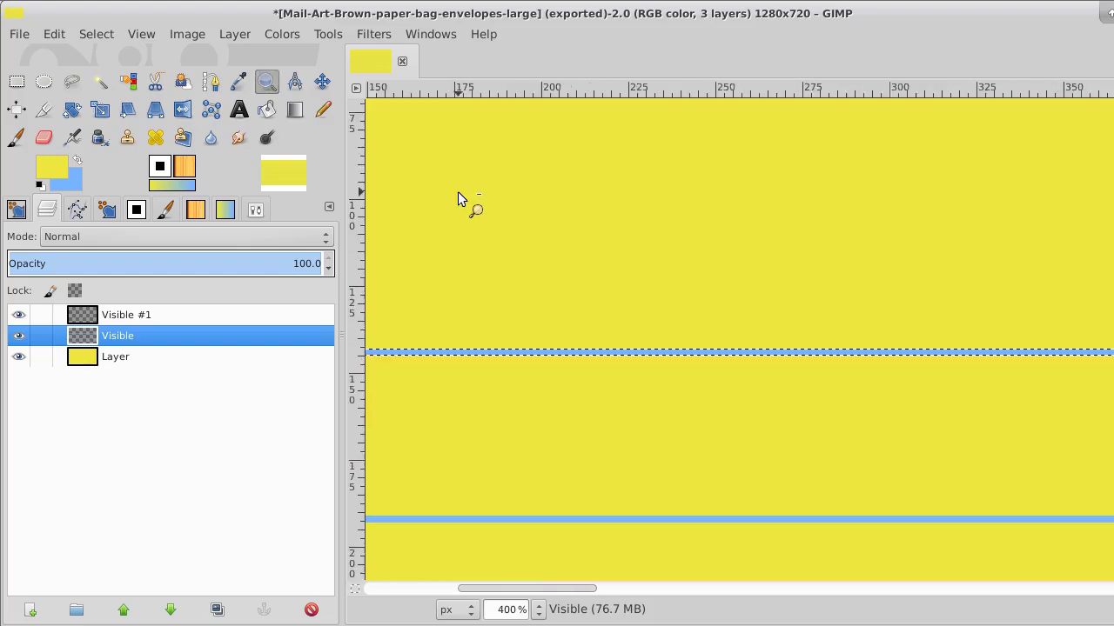
ctrl+click(458, 195)
ctrl+click(459, 195)
ctrl+click(458, 195)
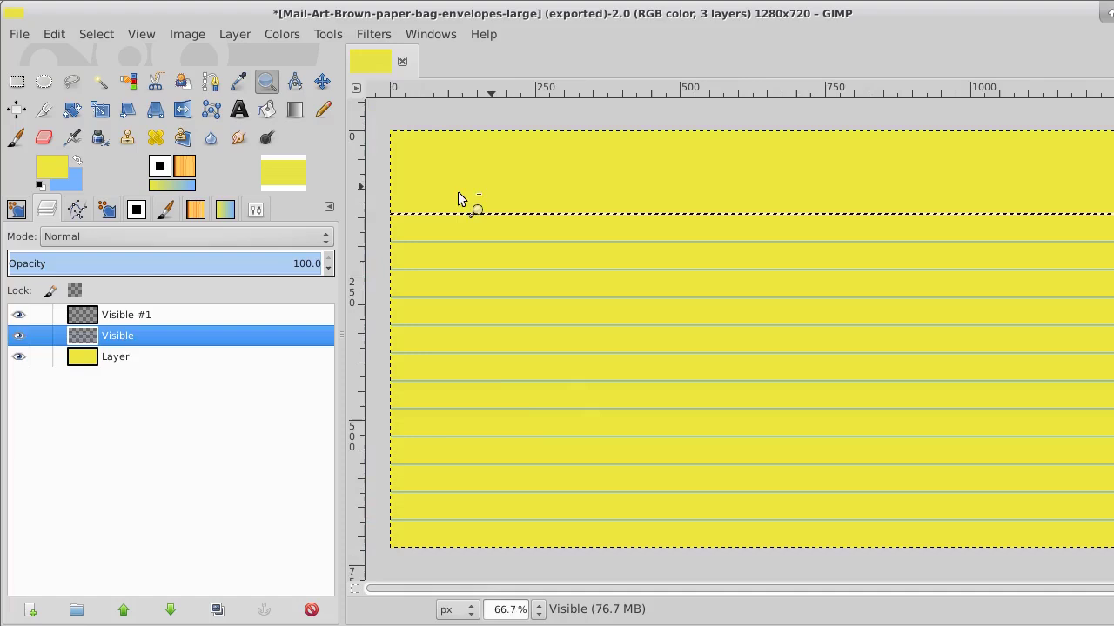
Set the foreground colour to muted red cf6b6b and make Visible #1 the active layer.
click(54, 168)
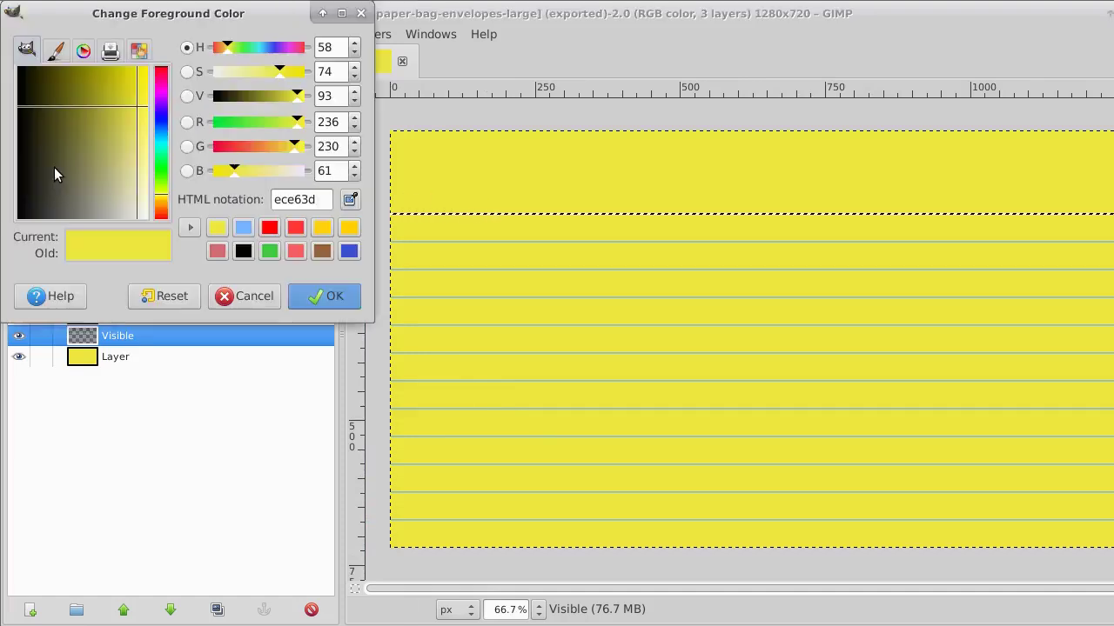
click(296, 228)
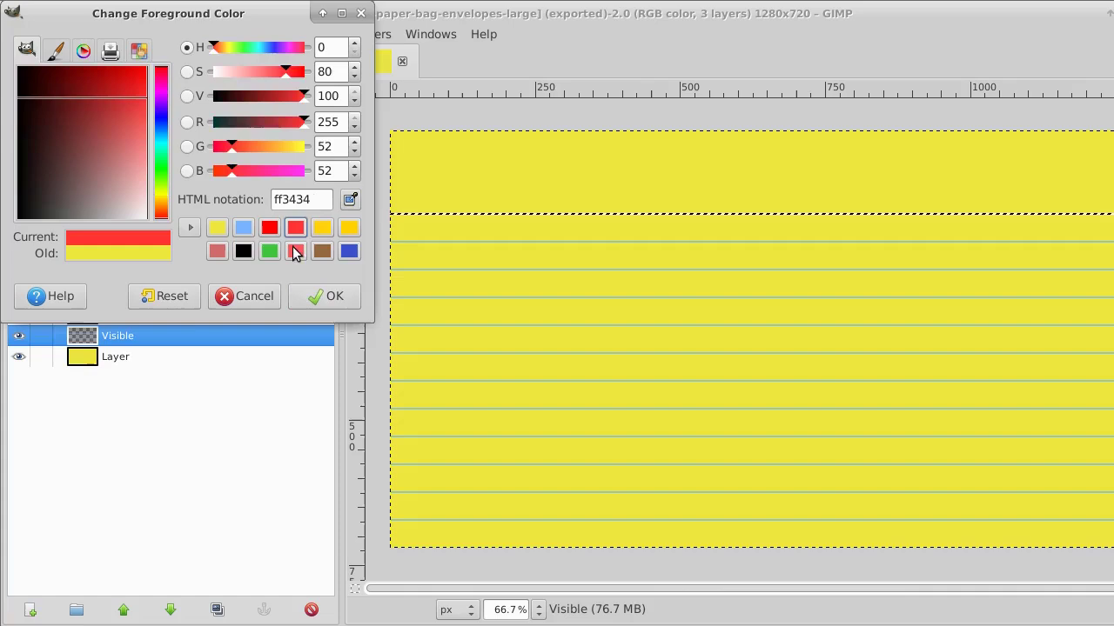
click(296, 251)
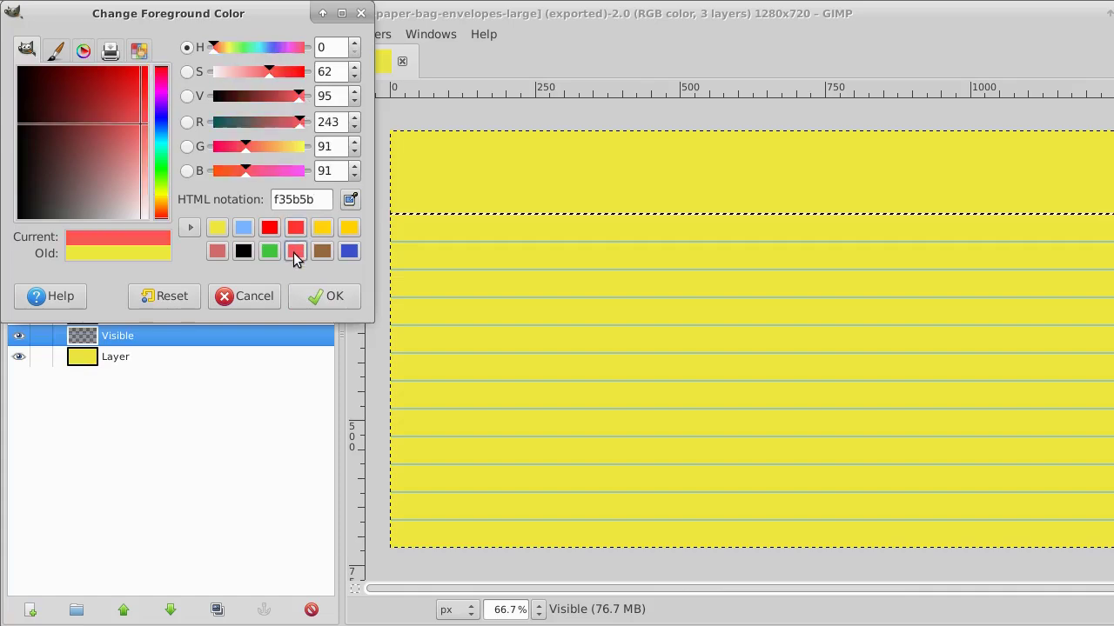
click(217, 257)
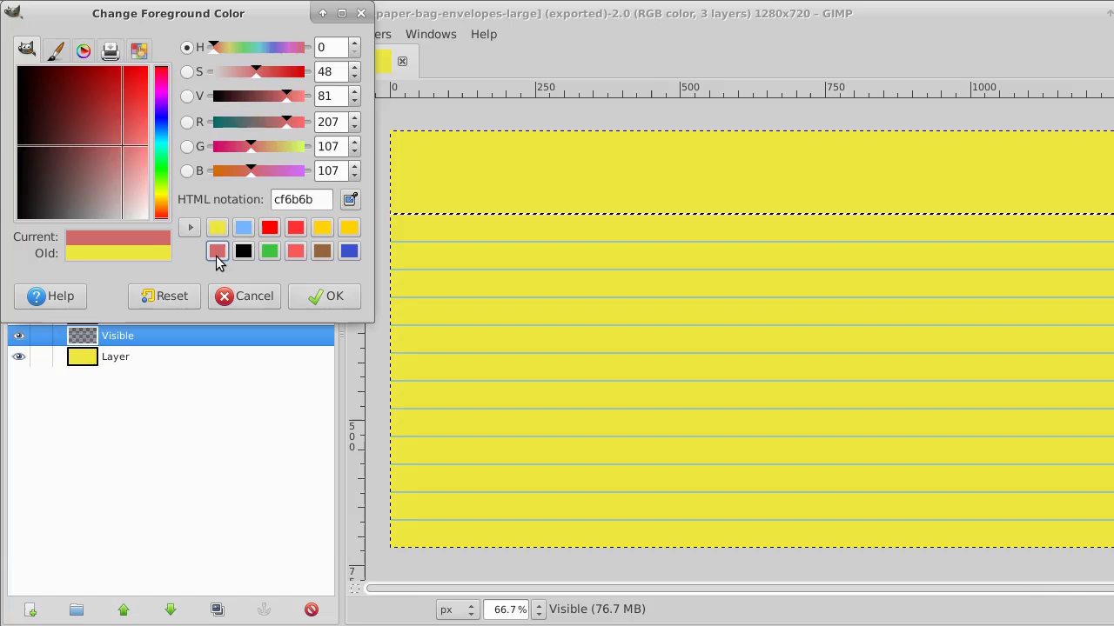
click(330, 296)
click(165, 314)
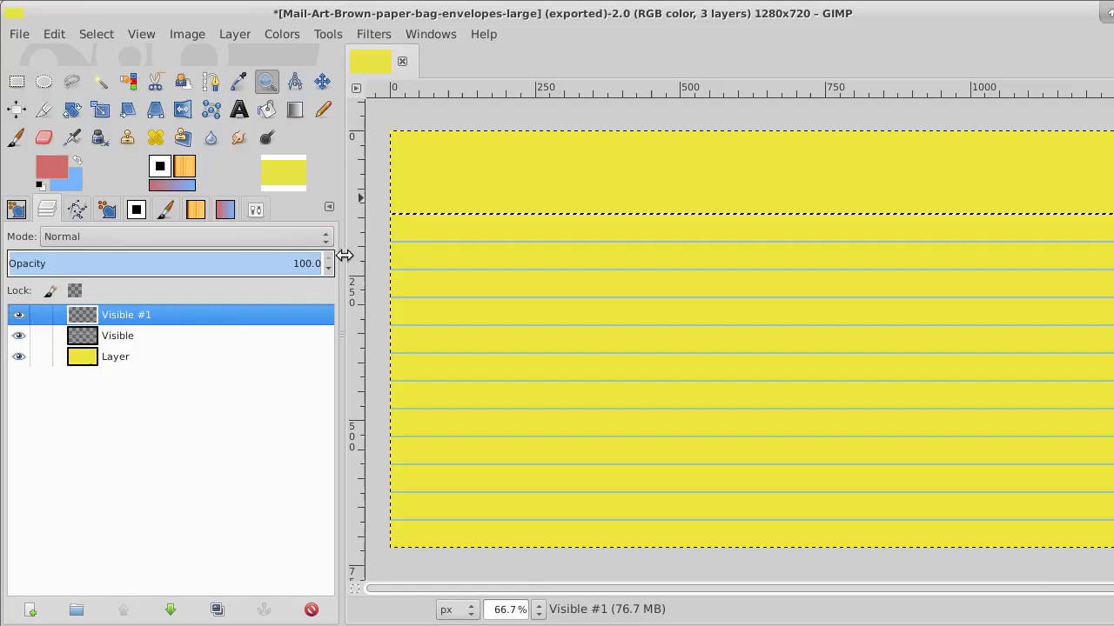
Set the Pencil size to 182.91 and stroke a red line across the ruled area, then undo it.
key(n)
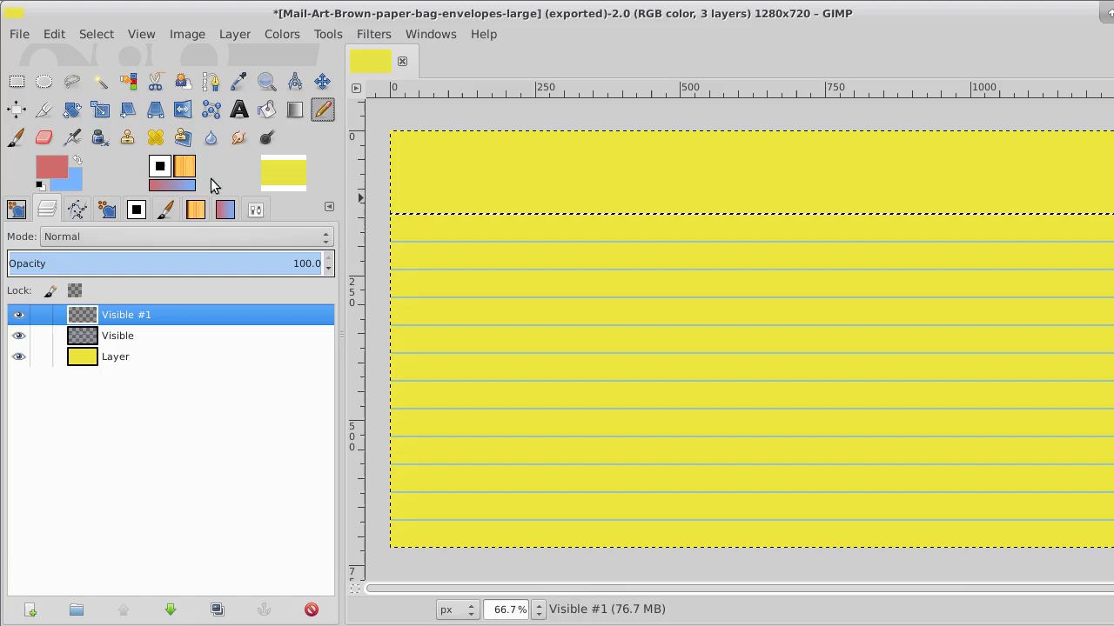
click(255, 210)
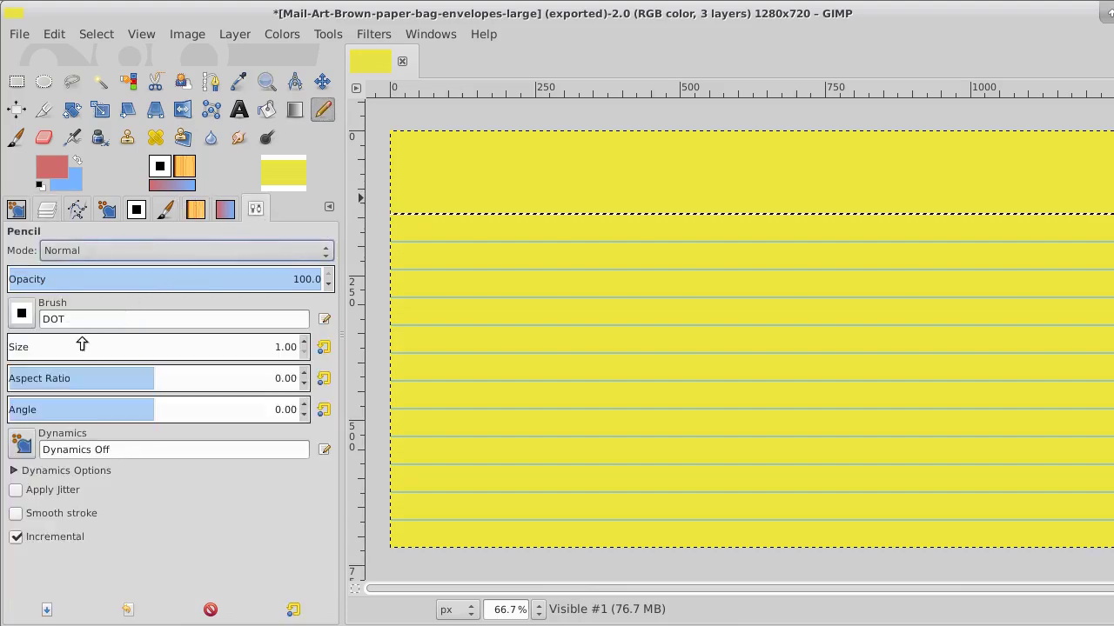
click(58, 348)
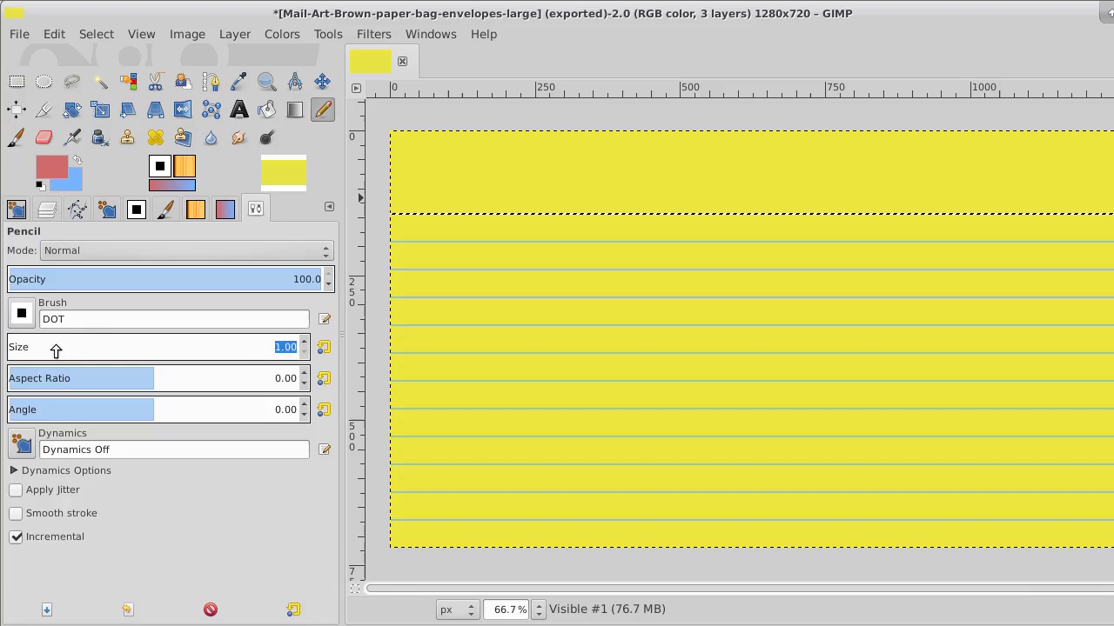
click(60, 347)
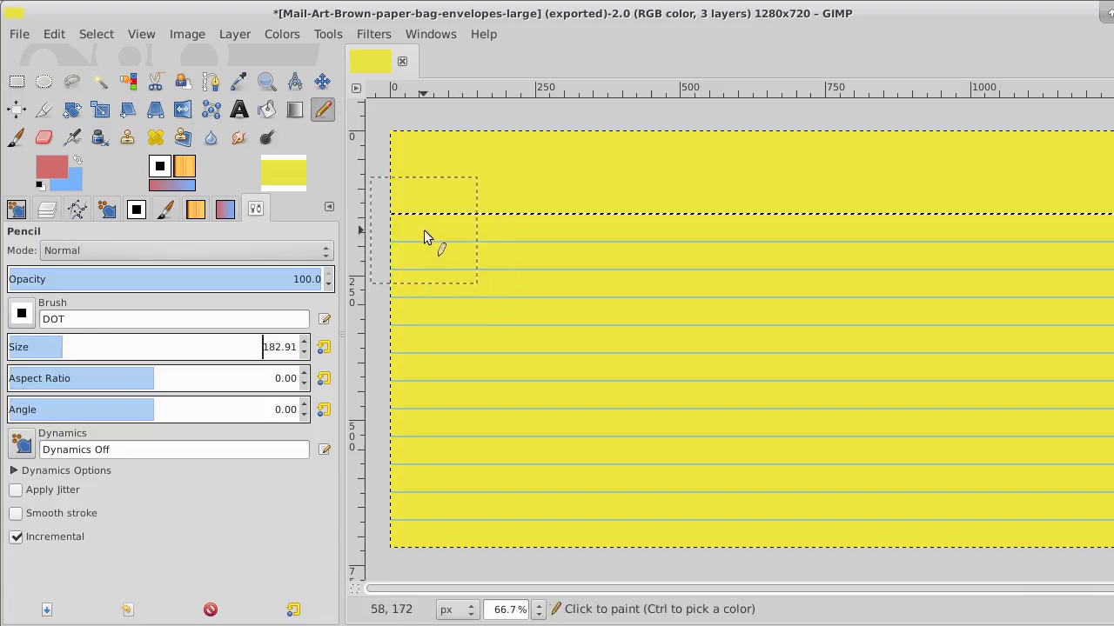
drag(425, 230, 1112, 225)
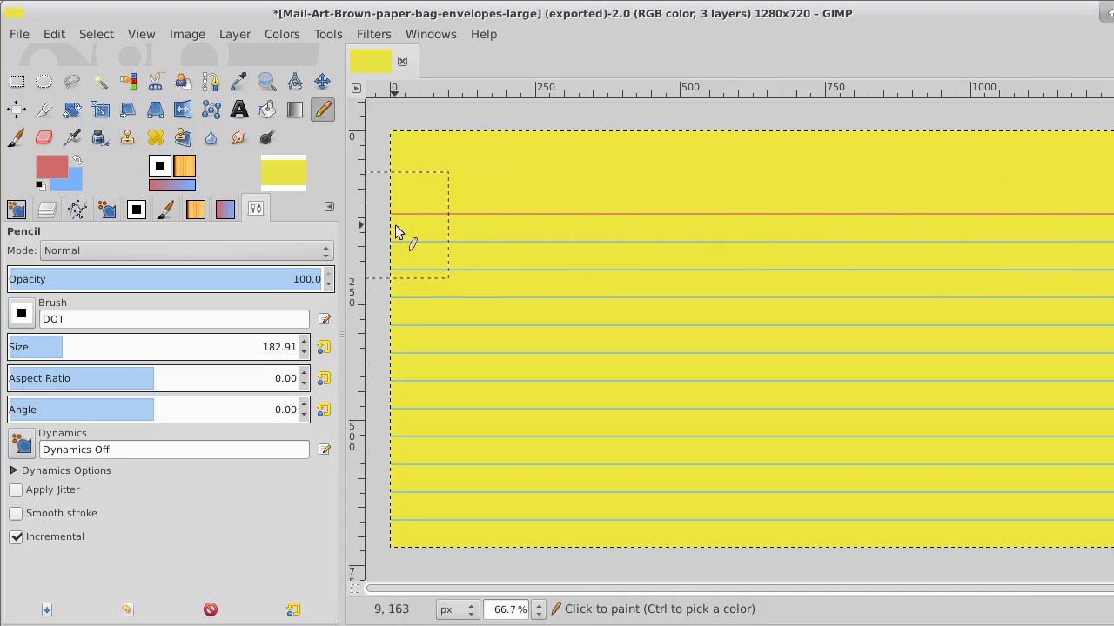
key(ctrl+z)
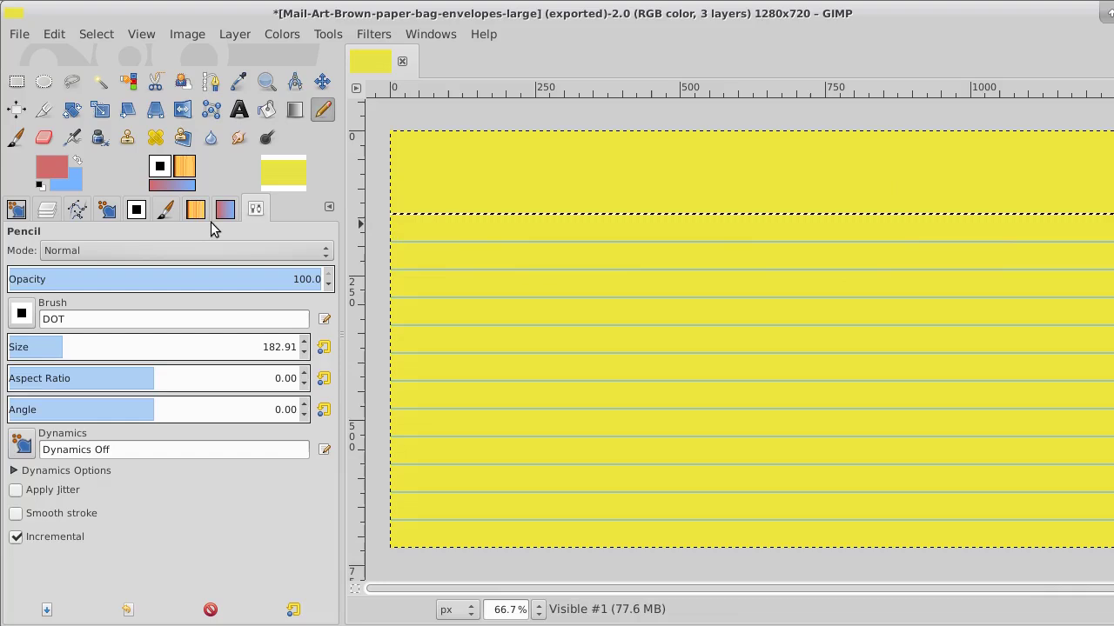
click(46, 211)
Clear the selection, create a layer from visible, duplicate it, and select Visible #2.
click(97, 34)
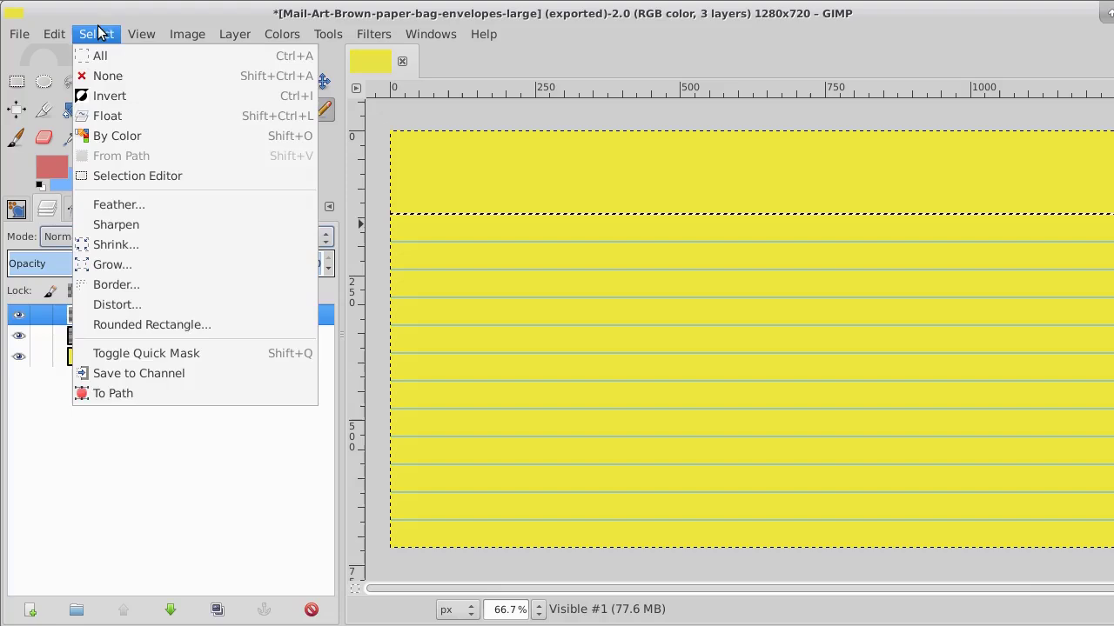
click(101, 73)
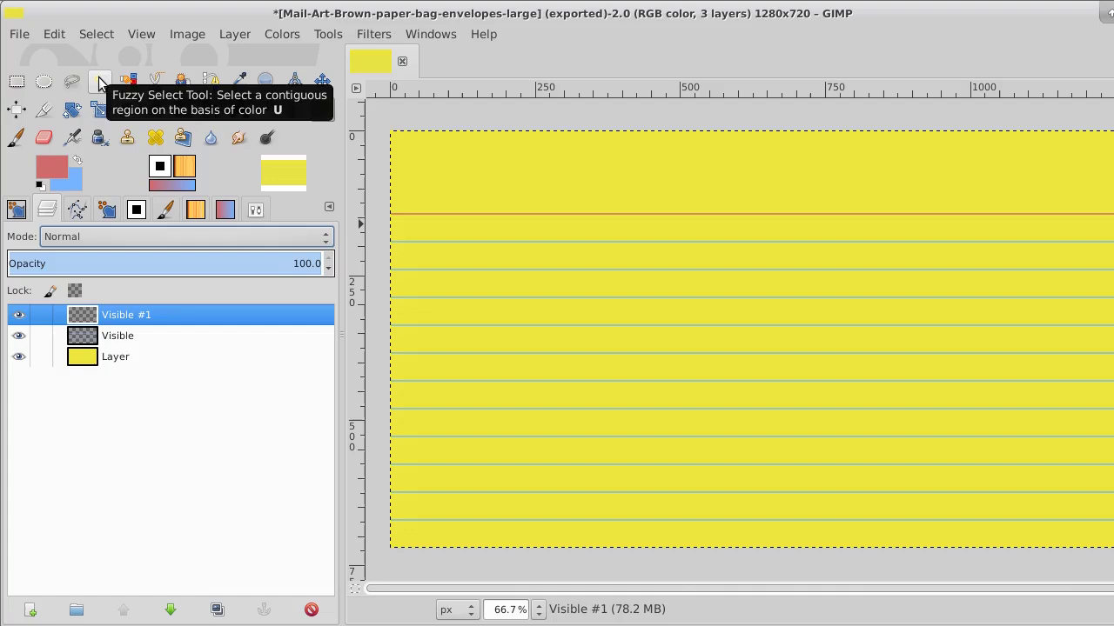
right_click(109, 311)
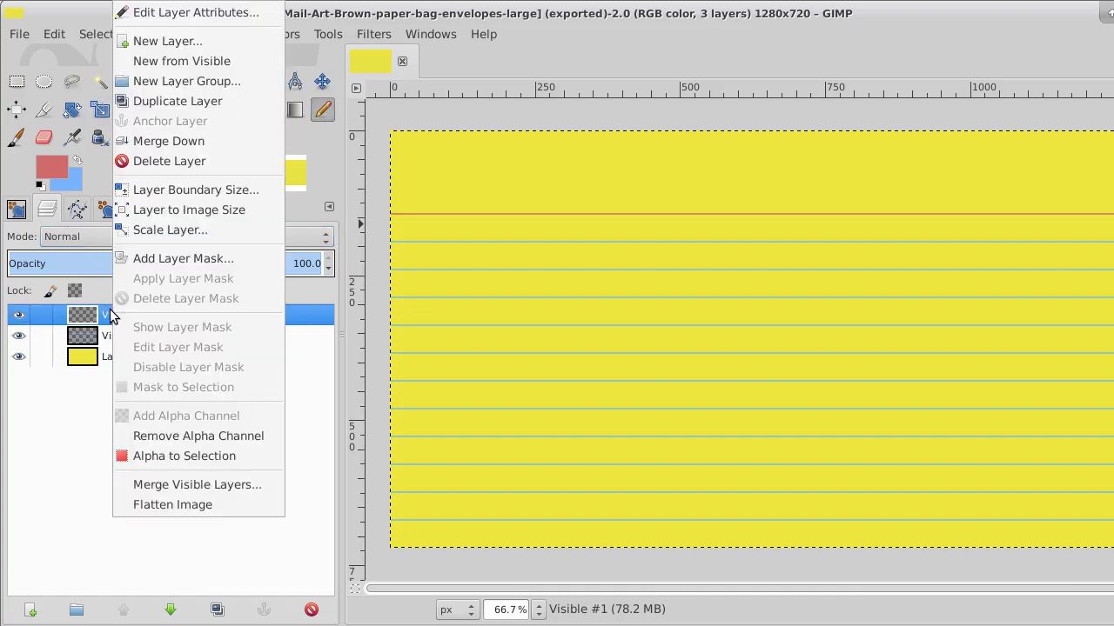
click(228, 60)
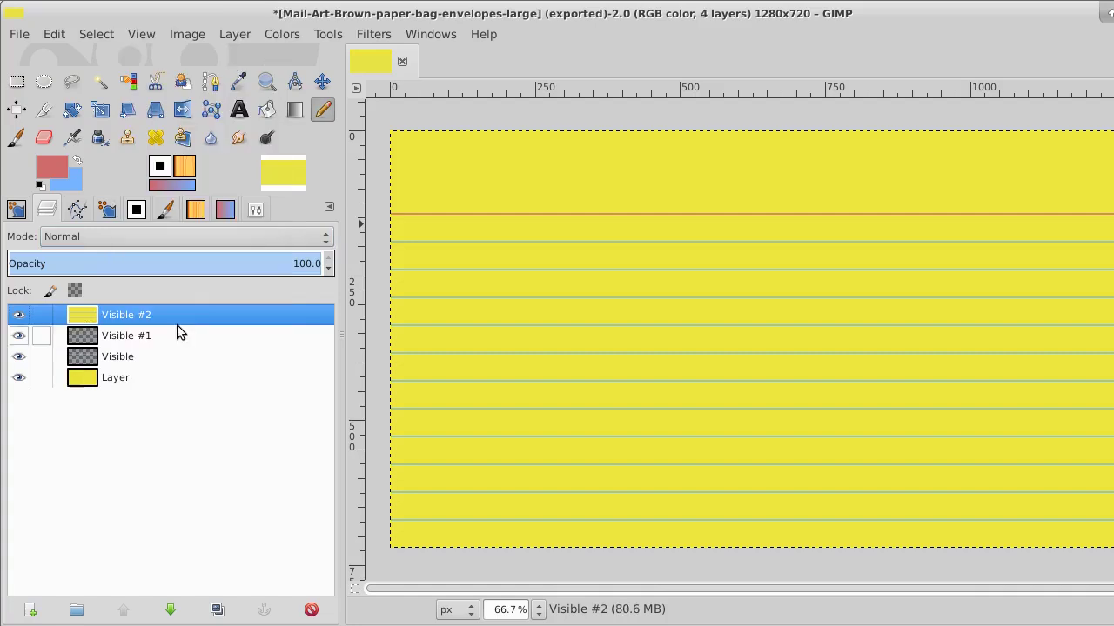
click(218, 609)
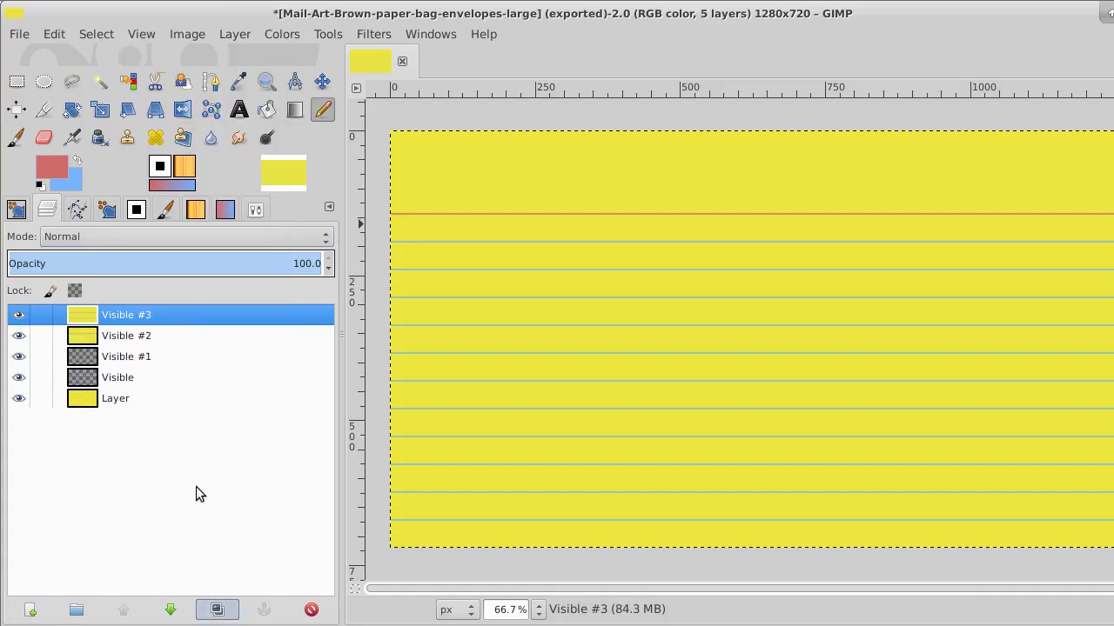
click(146, 351)
click(144, 341)
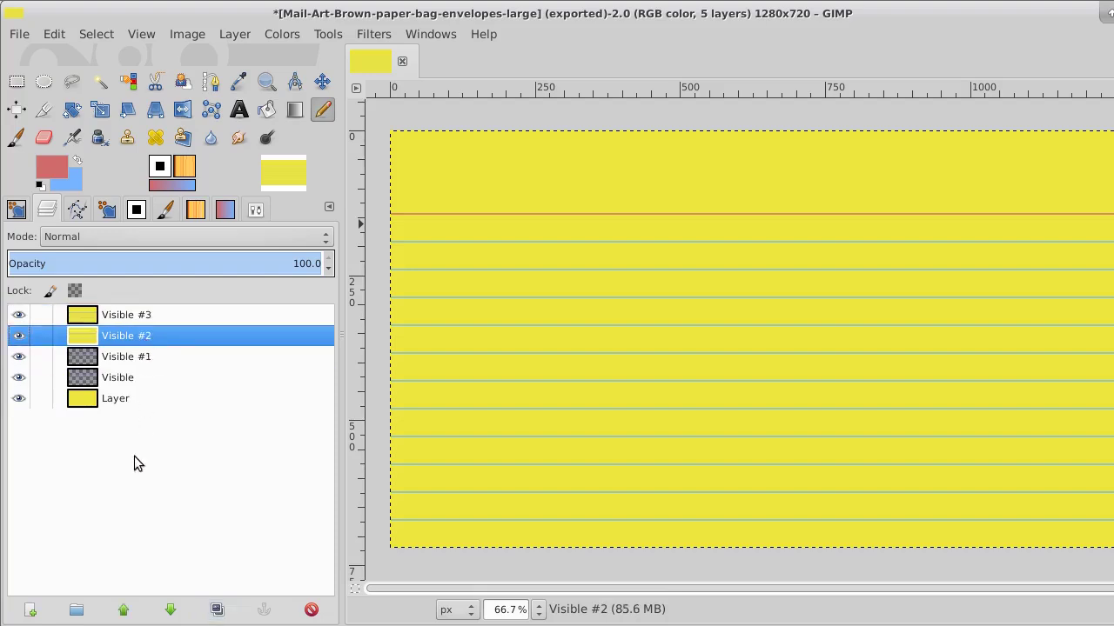
Add a new transparent layer below the top copy and bucket-fill it white.
click(29, 611)
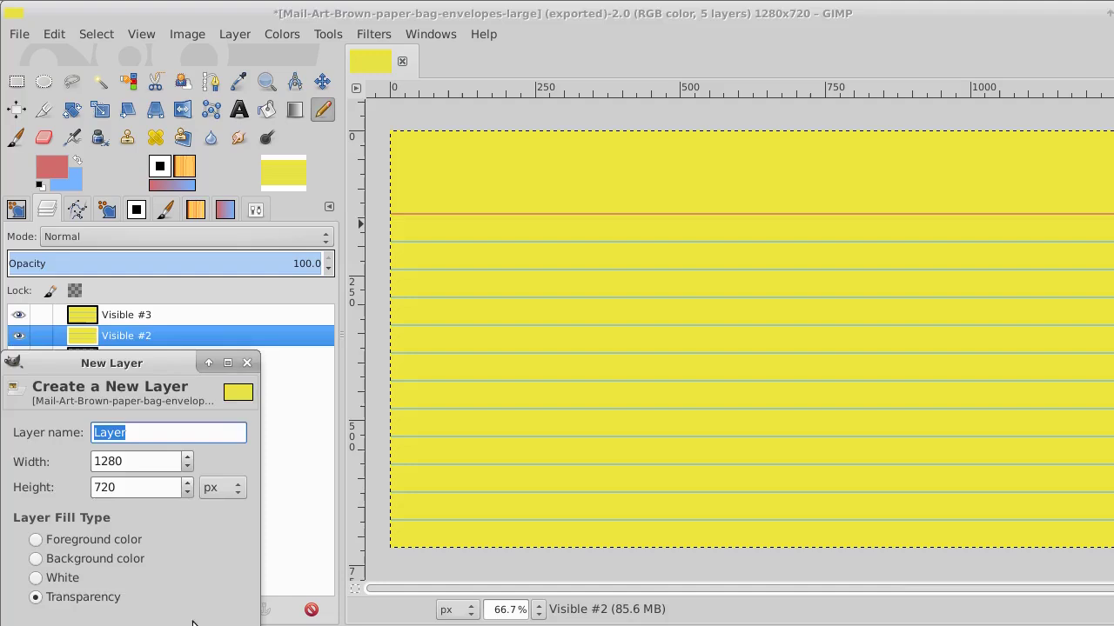
key(Return)
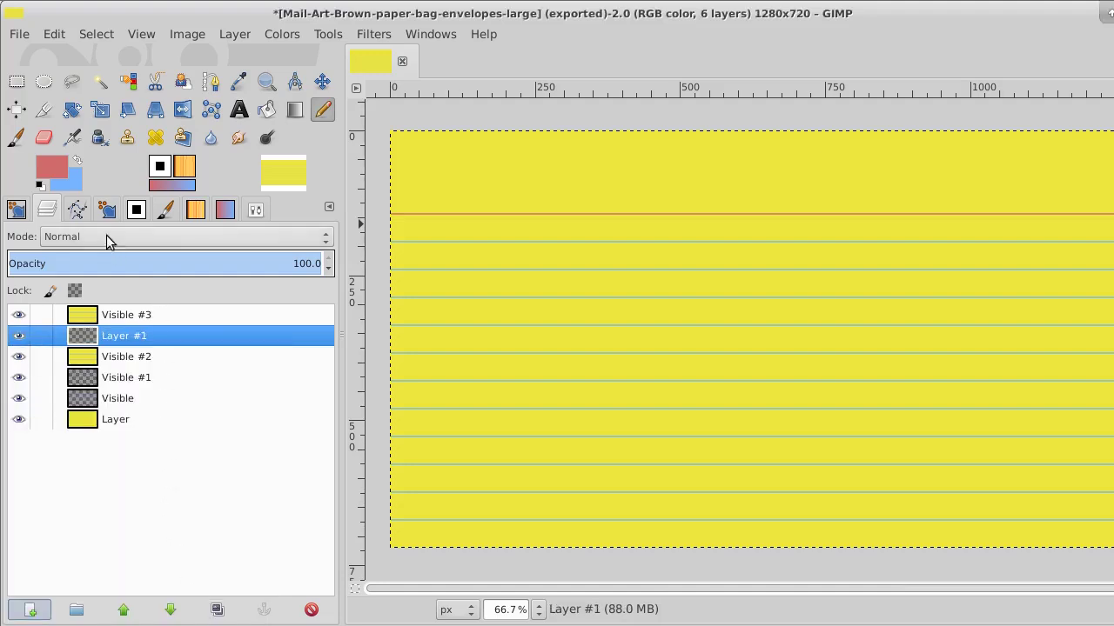
click(39, 186)
click(77, 161)
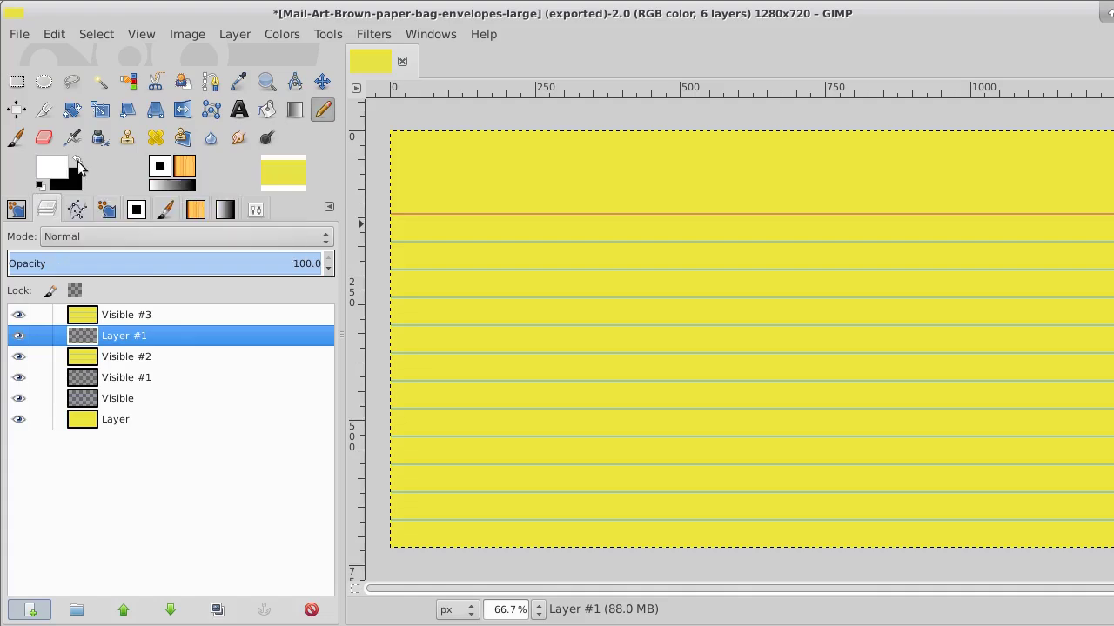
click(266, 110)
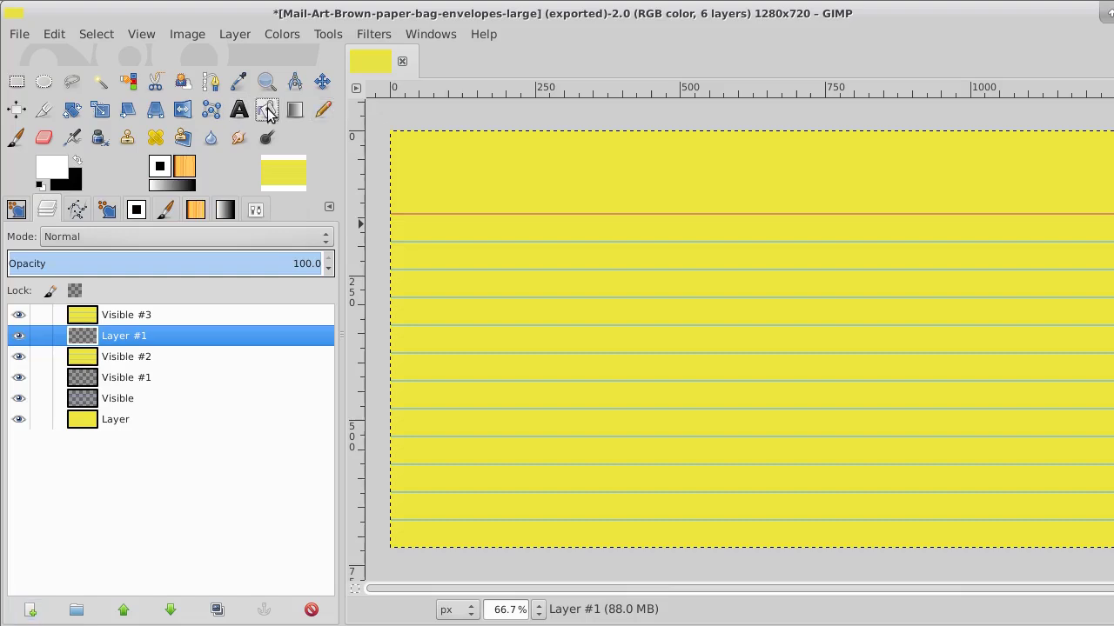
click(418, 312)
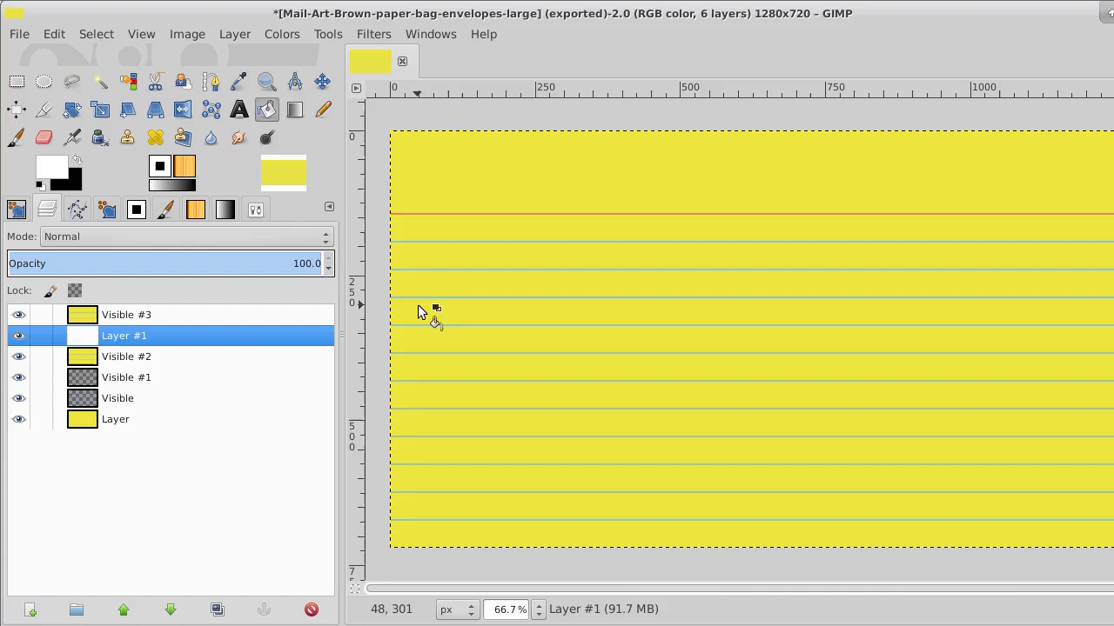
click(18, 315)
click(18, 315)
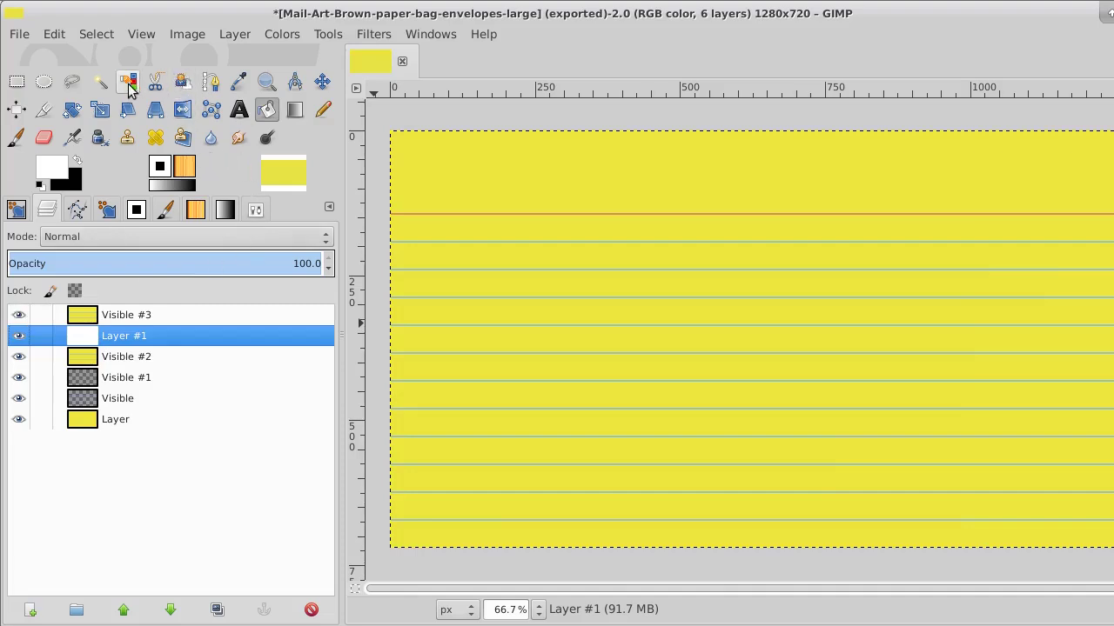
click(211, 82)
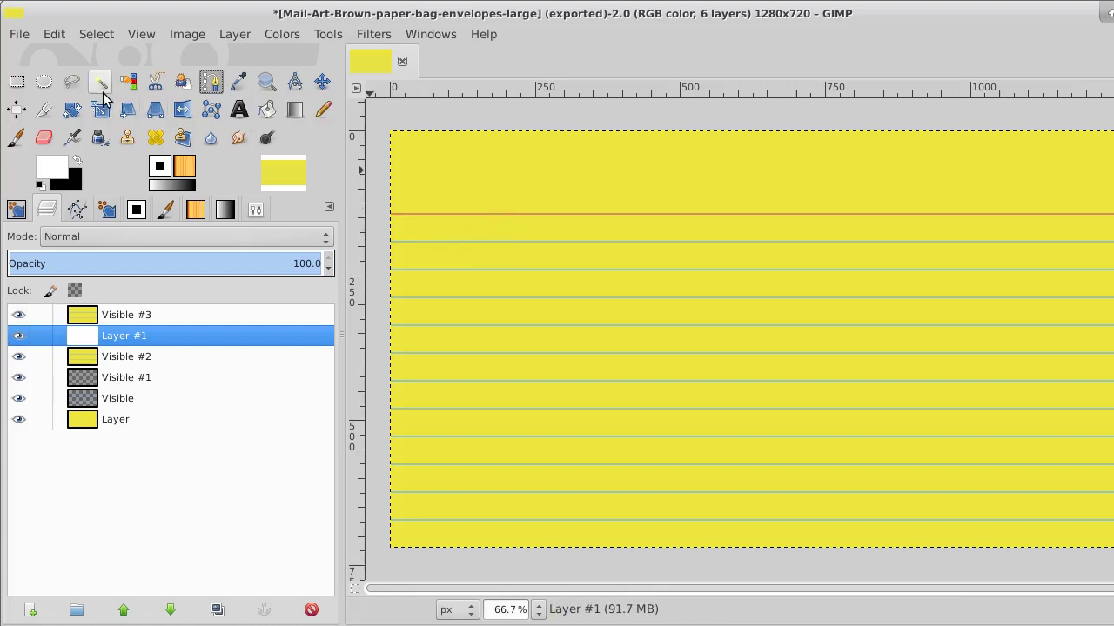
Free-select a rough rectangle around the sheet's centre, undoing the stray selection inversion.
click(72, 81)
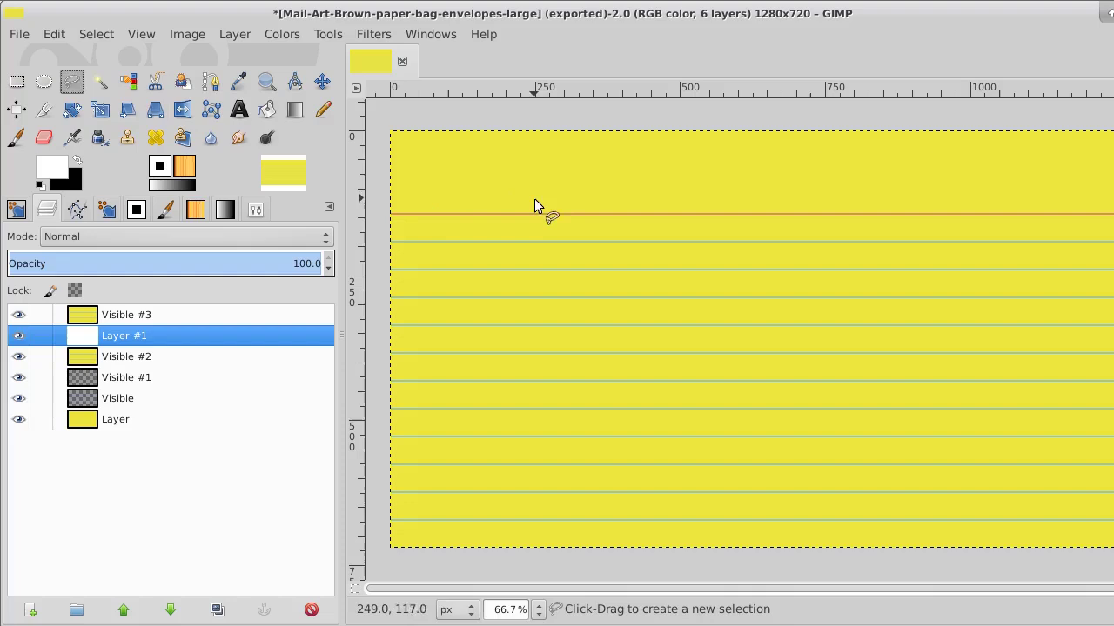
mouse_move(535, 190)
mouse_down()
mouse_move(552, 479)
mouse_move(565, 504)
mouse_move(829, 477)
mouse_move(850, 428)
mouse_move(837, 153)
mouse_move(649, 149)
mouse_move(535, 188)
mouse_up()
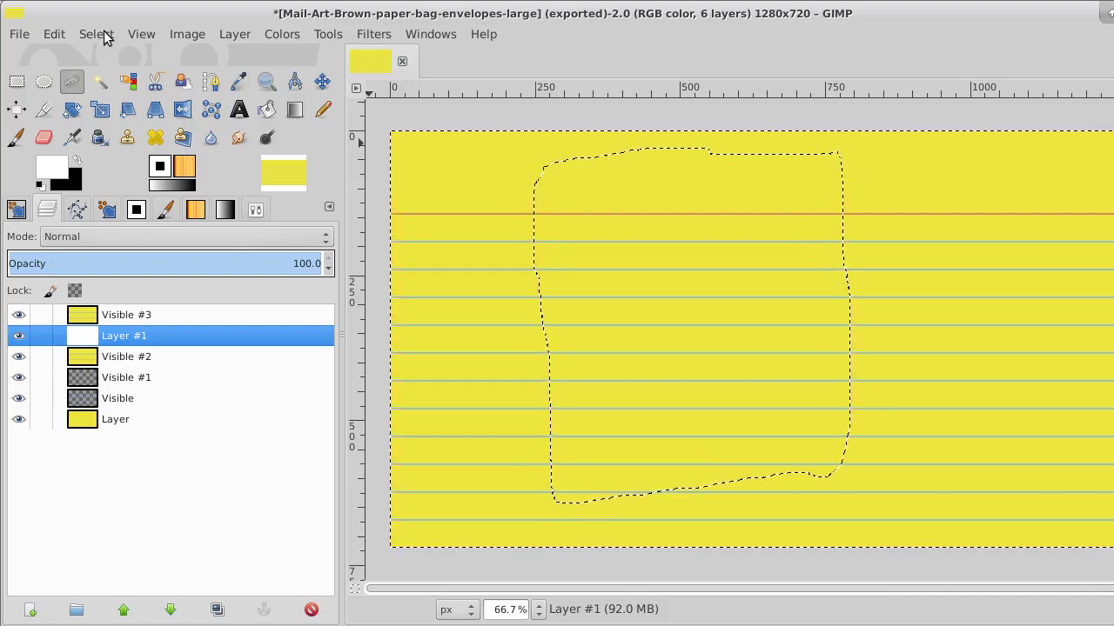
click(55, 34)
click(67, 57)
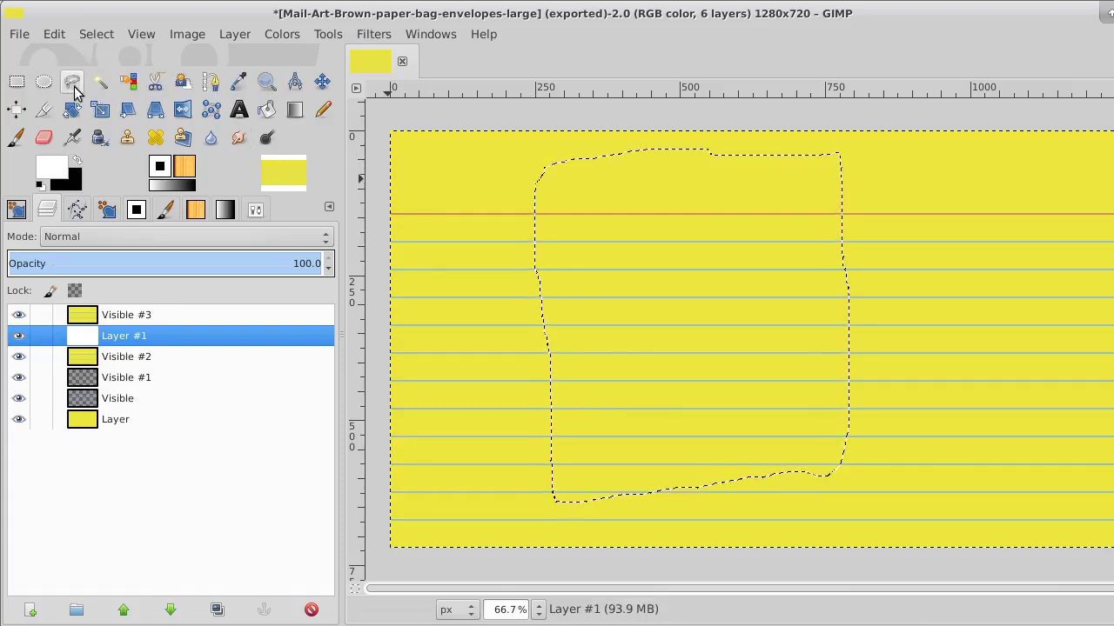
Roughen the selection with Distort: Threshold 127, Spread 8, Granularity 4, Smooth 2.
click(89, 35)
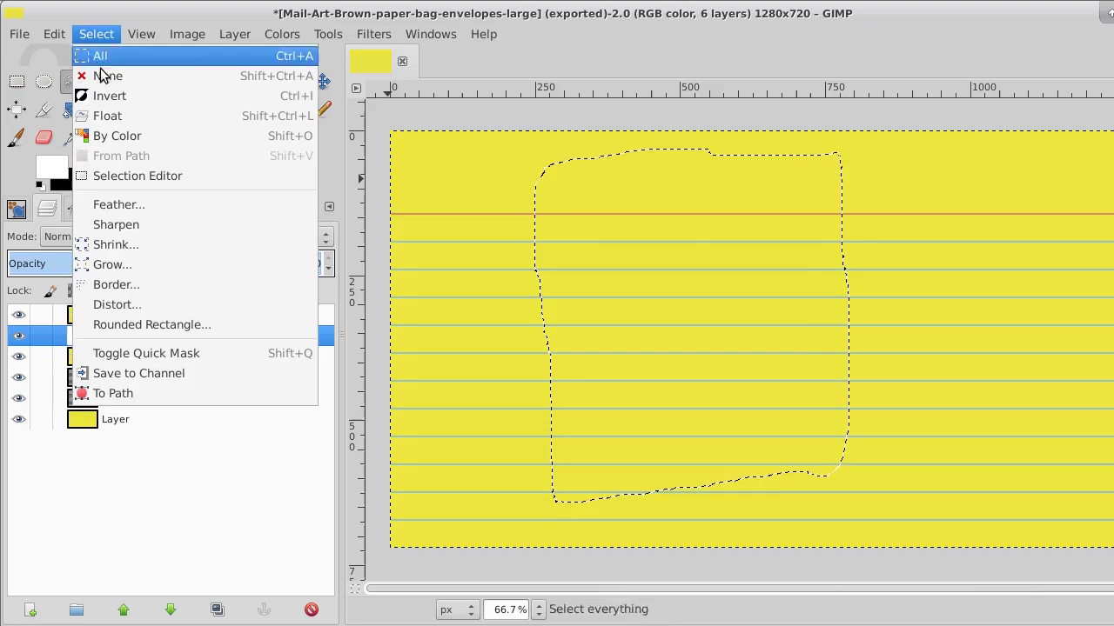
click(128, 303)
drag(640, 193, 320, 154)
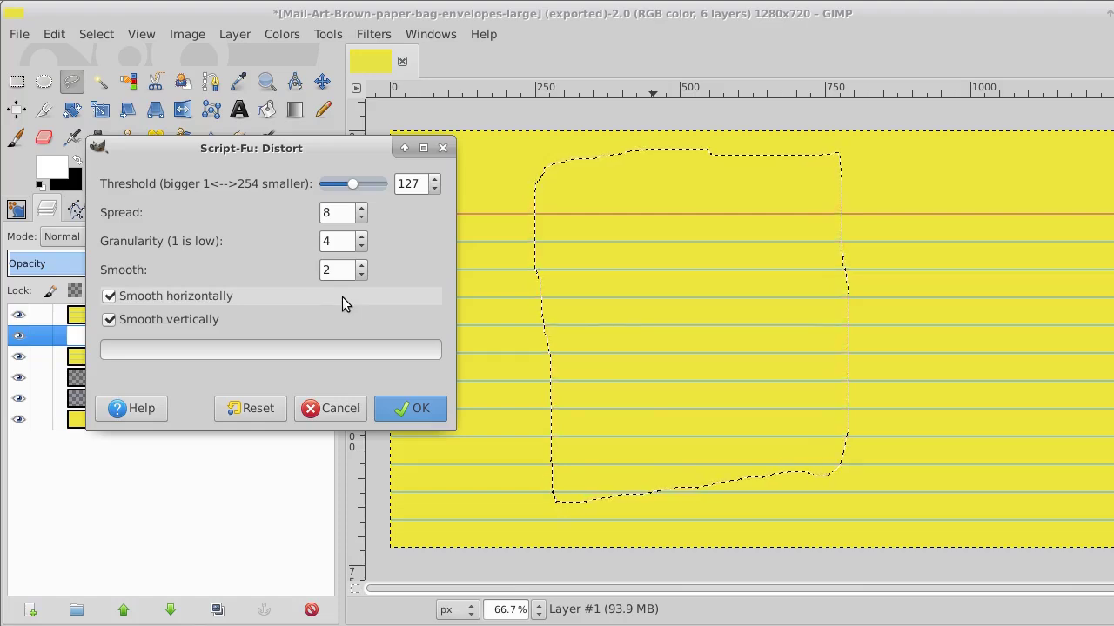
click(421, 408)
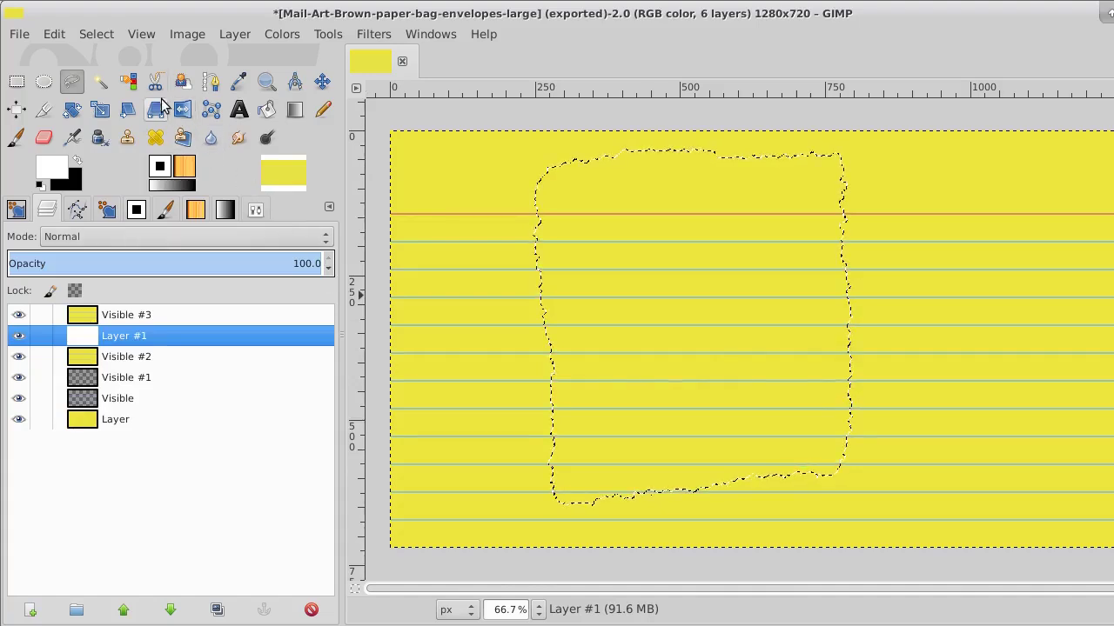
Invert the selection, delete everything outside the torn shape on Visible #3, and deselect.
click(99, 34)
click(107, 92)
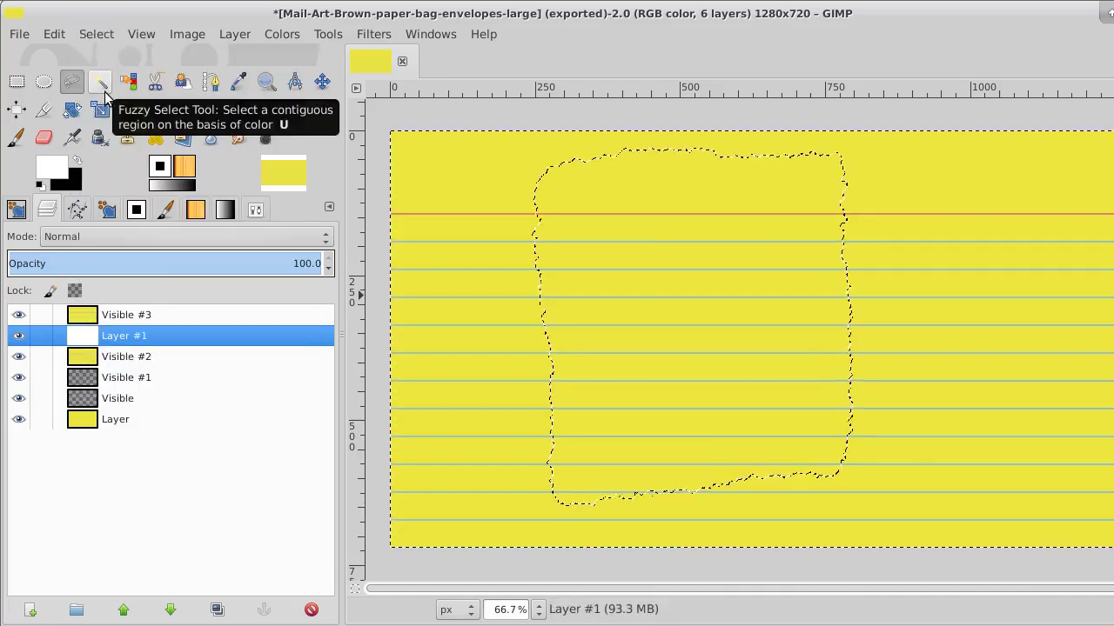
click(179, 317)
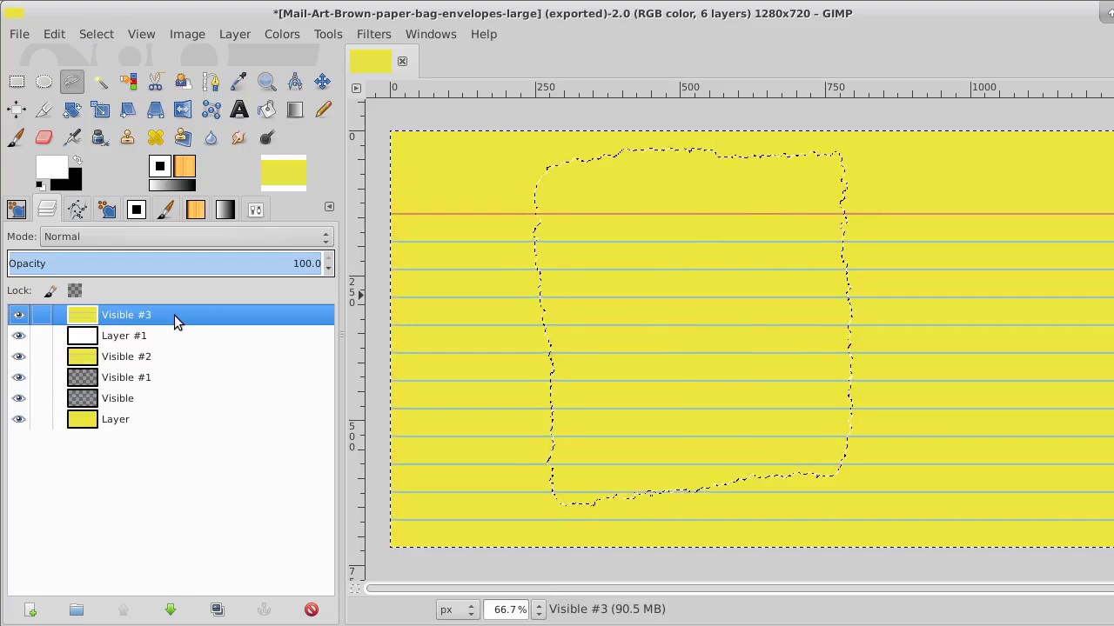
key(Delete)
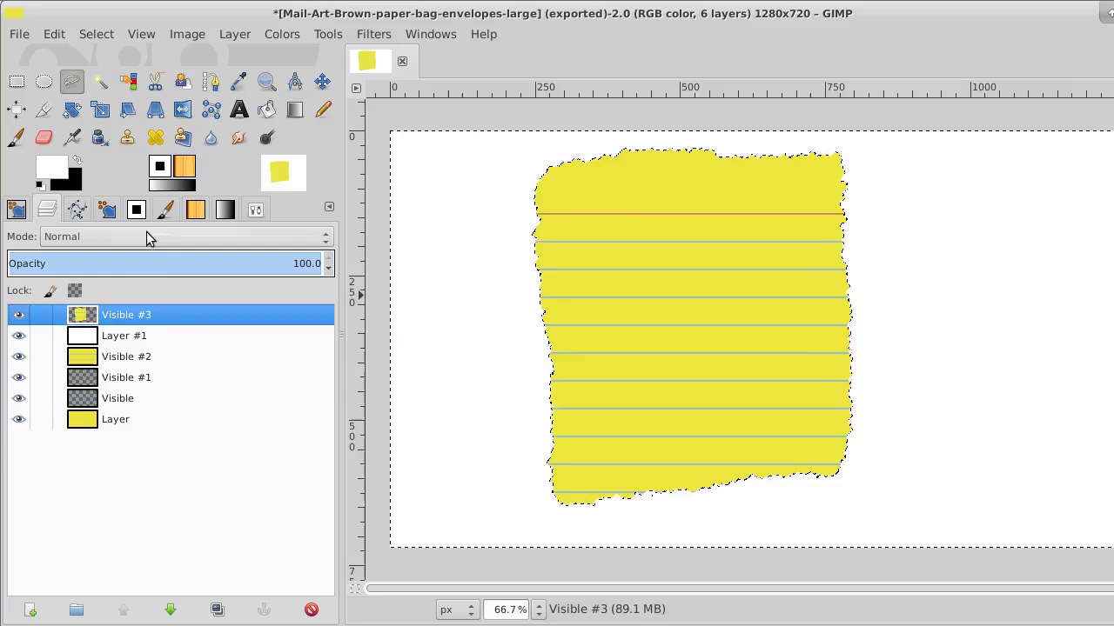
click(97, 34)
click(102, 77)
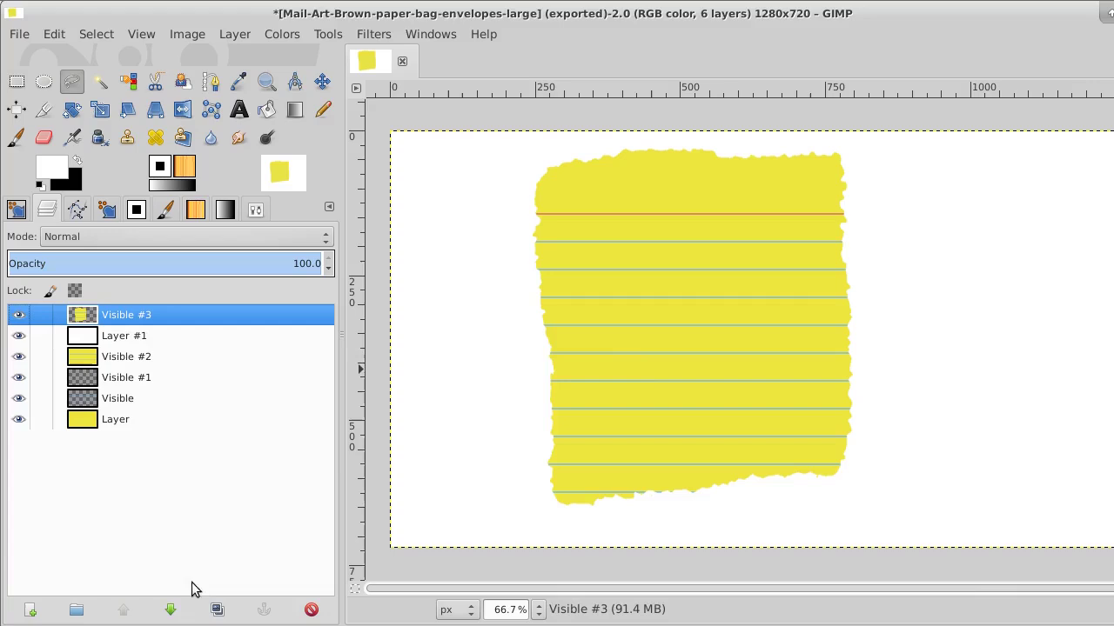
Lower Visible #3 below Visible #2 and duplicate the plain yellow base layer.
click(171, 610)
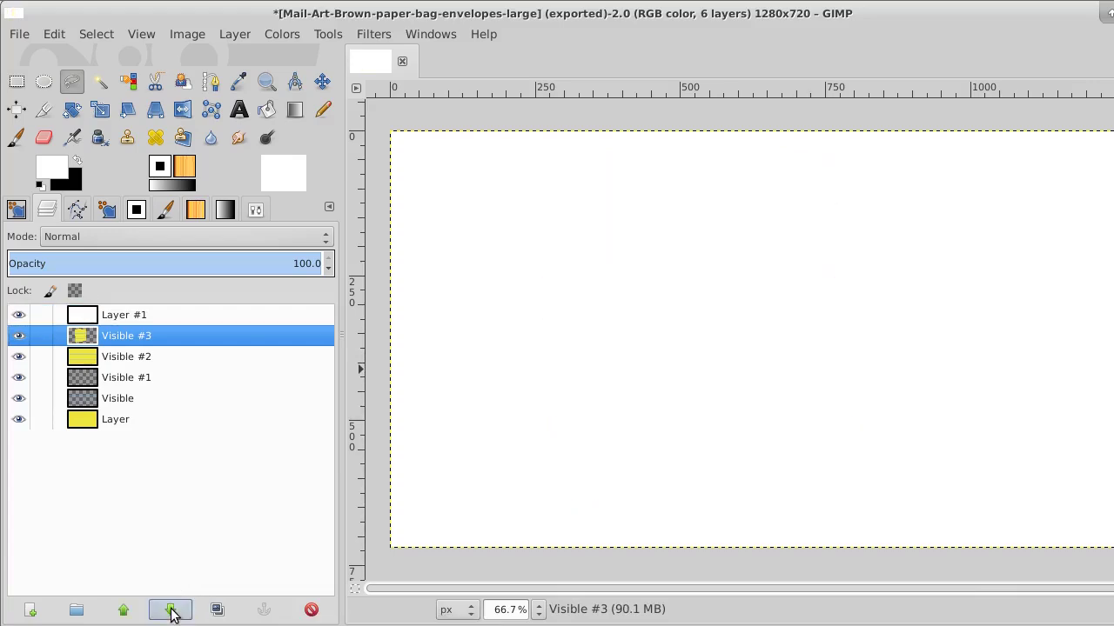
click(171, 610)
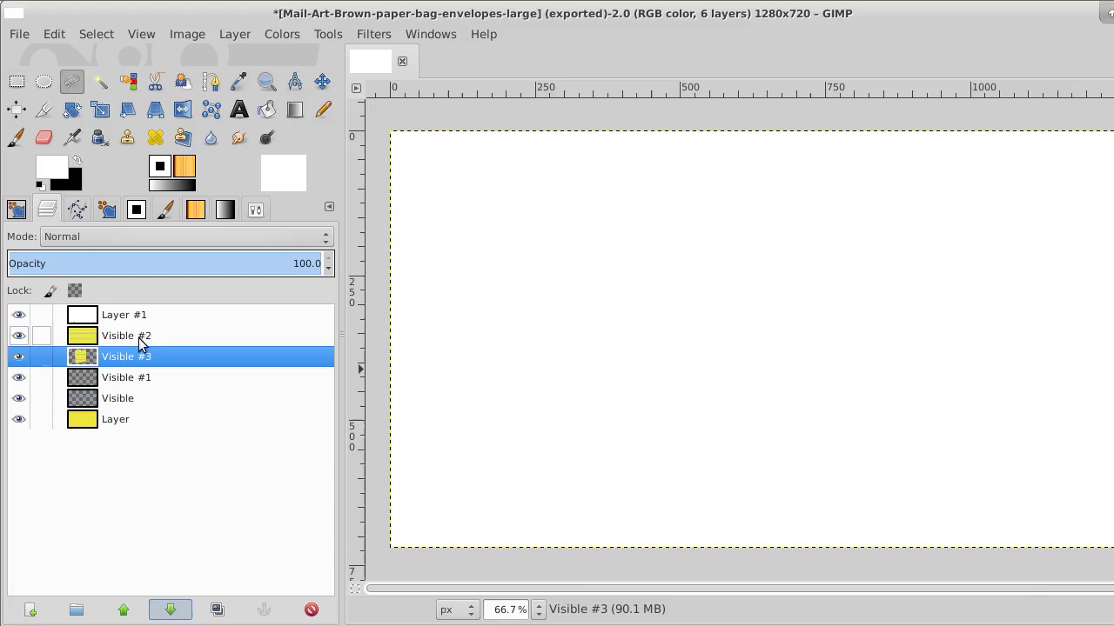
click(139, 420)
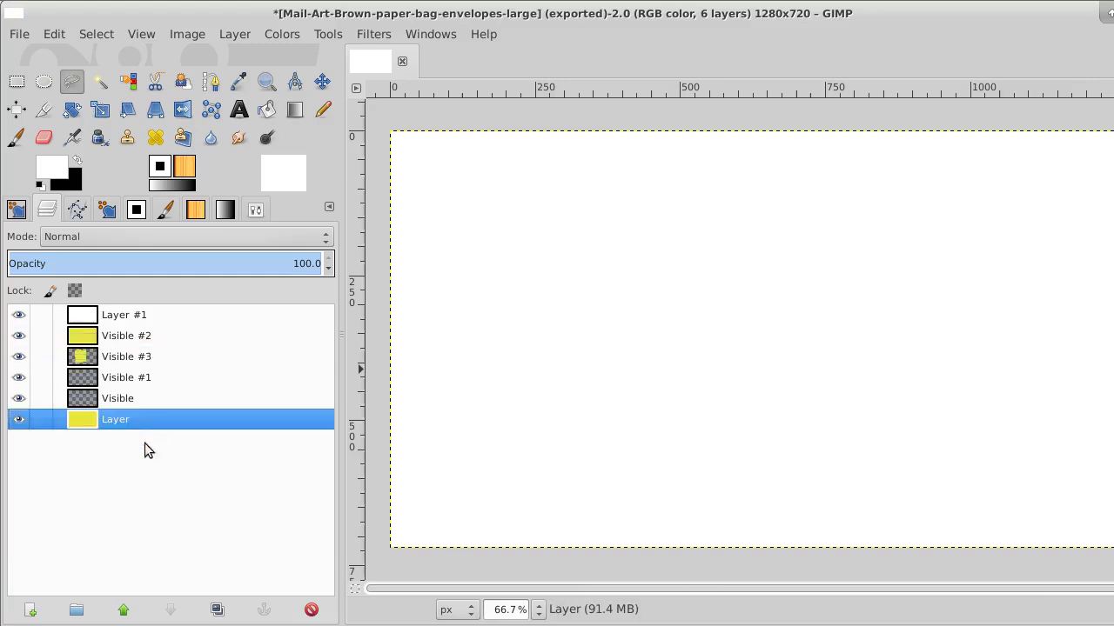
click(218, 610)
Create merged layer Visible #4, raise it to the top, and delete Layer copy.
shift+click(123, 610)
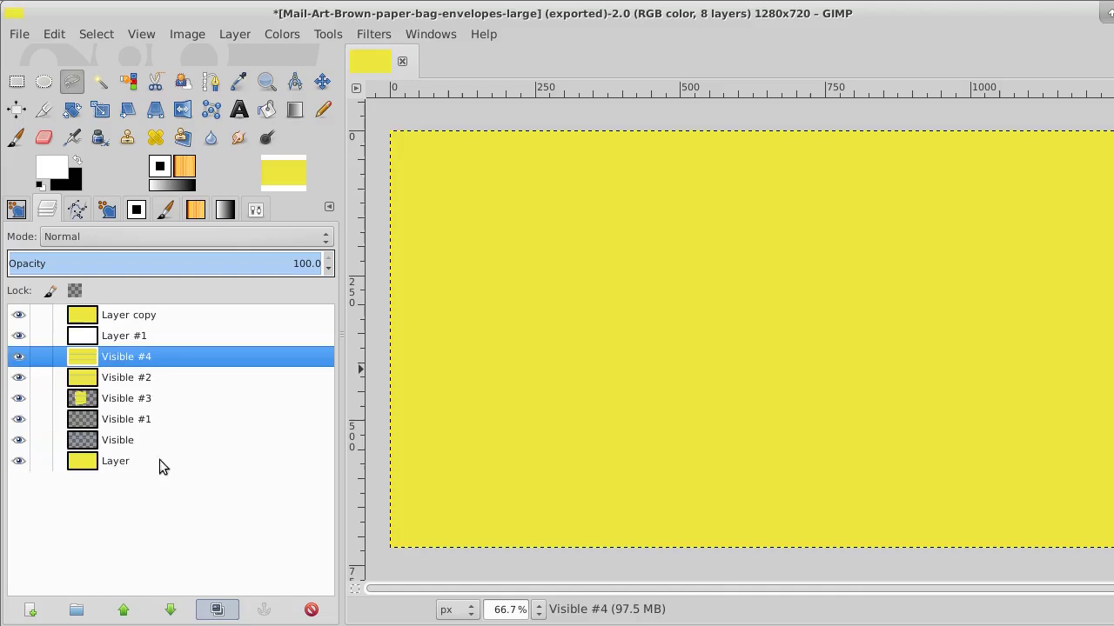
click(123, 610)
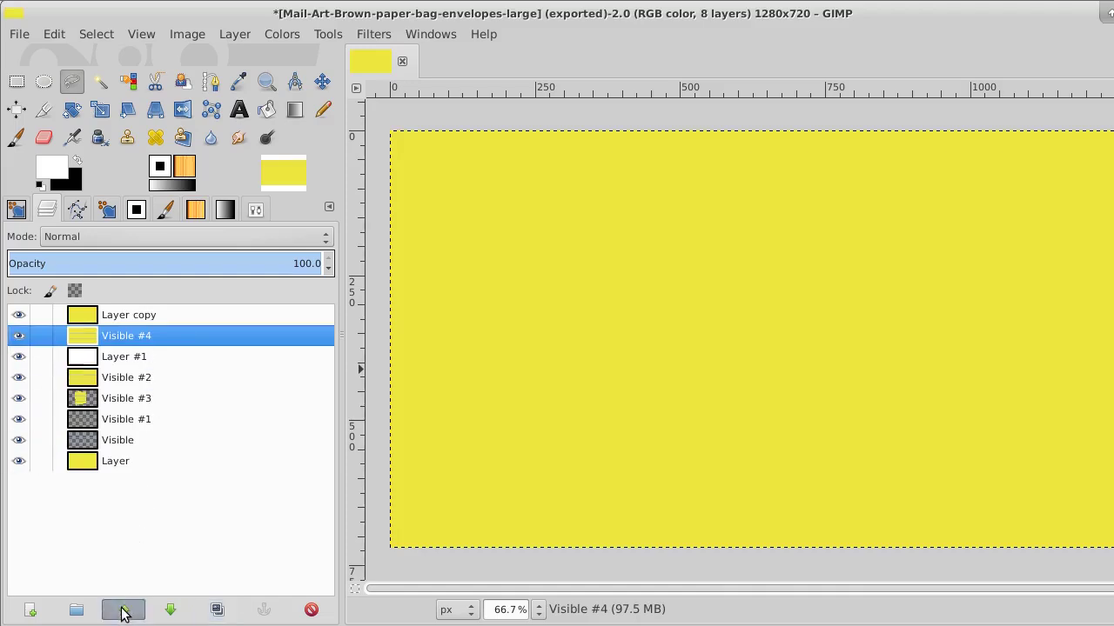
click(124, 610)
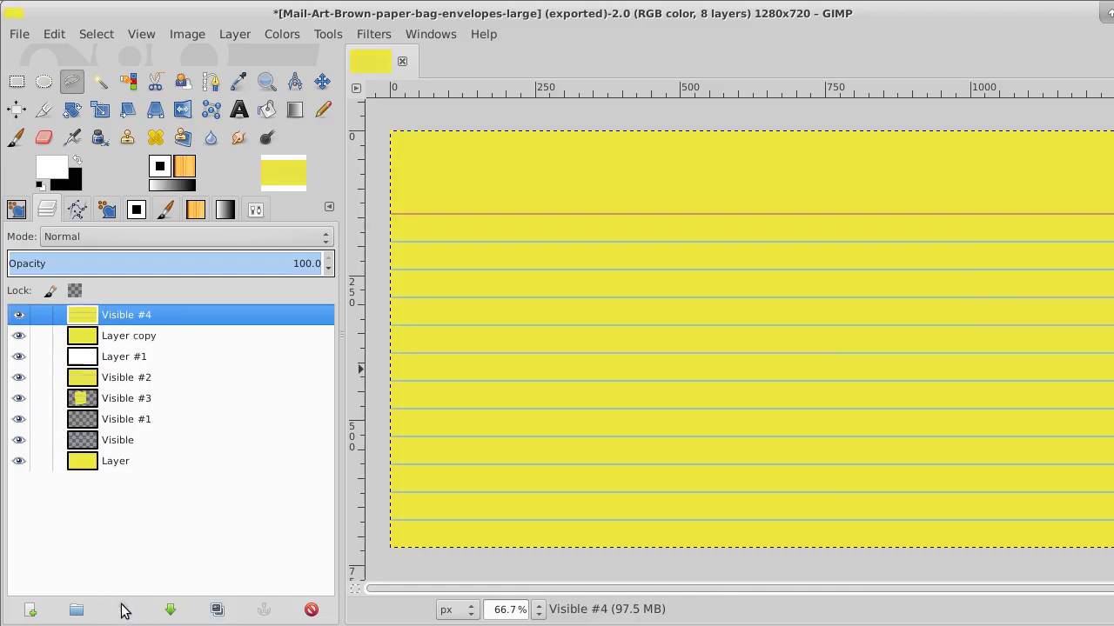
click(104, 343)
click(311, 609)
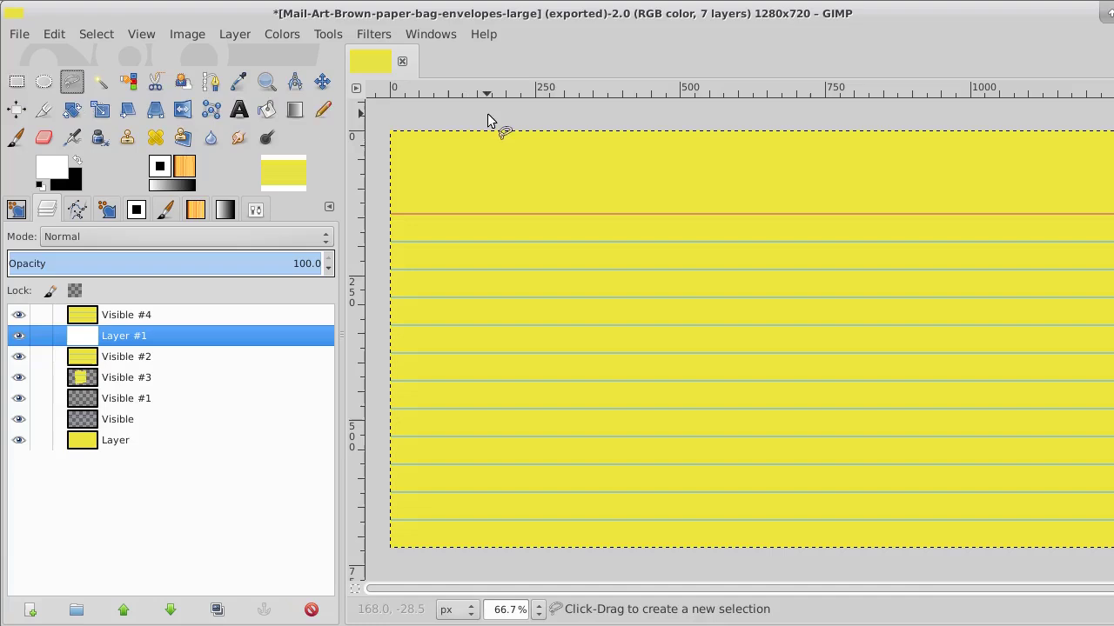
Draw a four-point page outline path, with the lower-right corner set slightly lower.
click(212, 81)
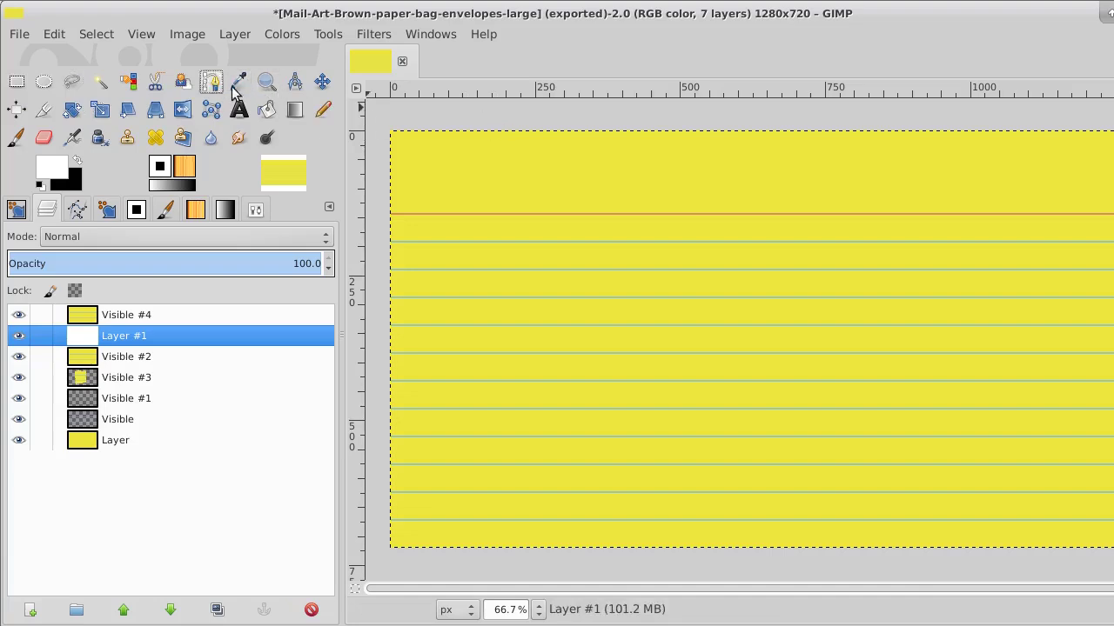
click(501, 112)
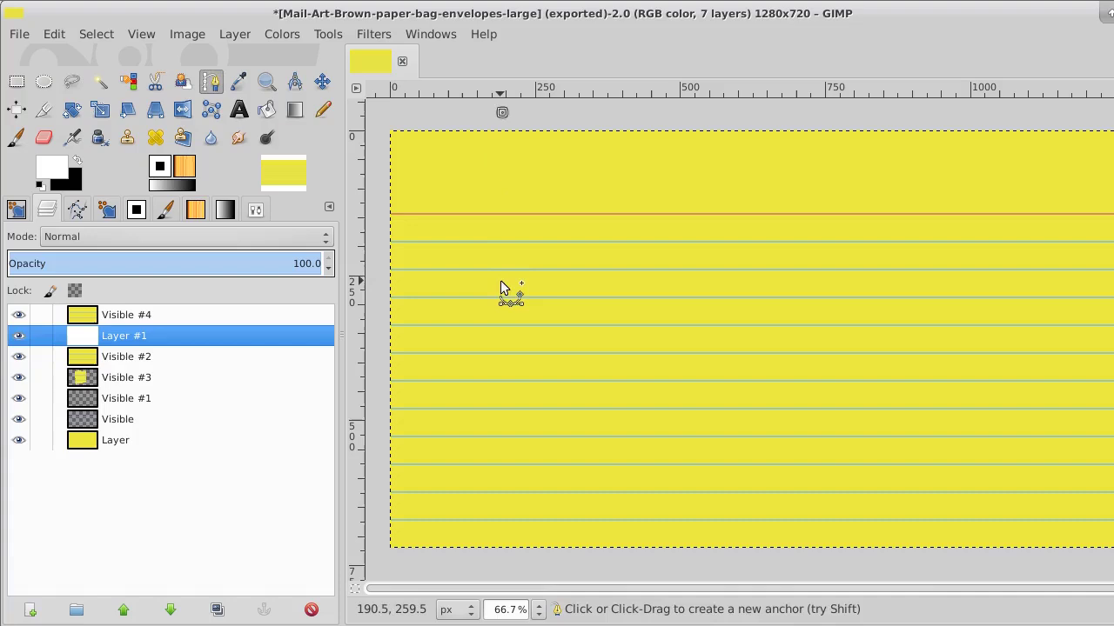
click(501, 427)
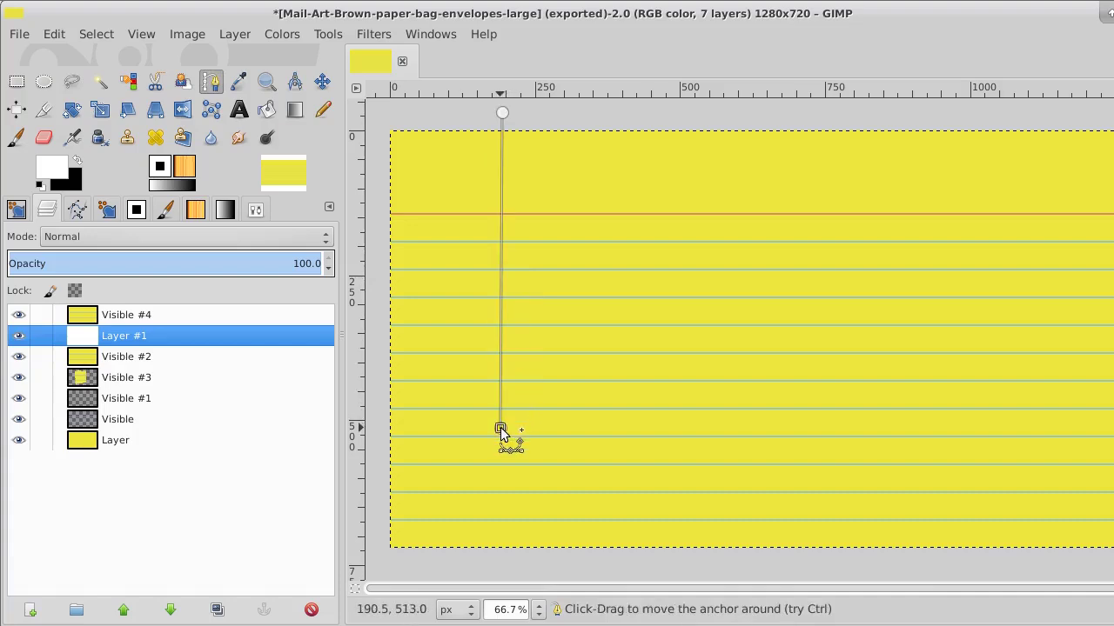
click(790, 454)
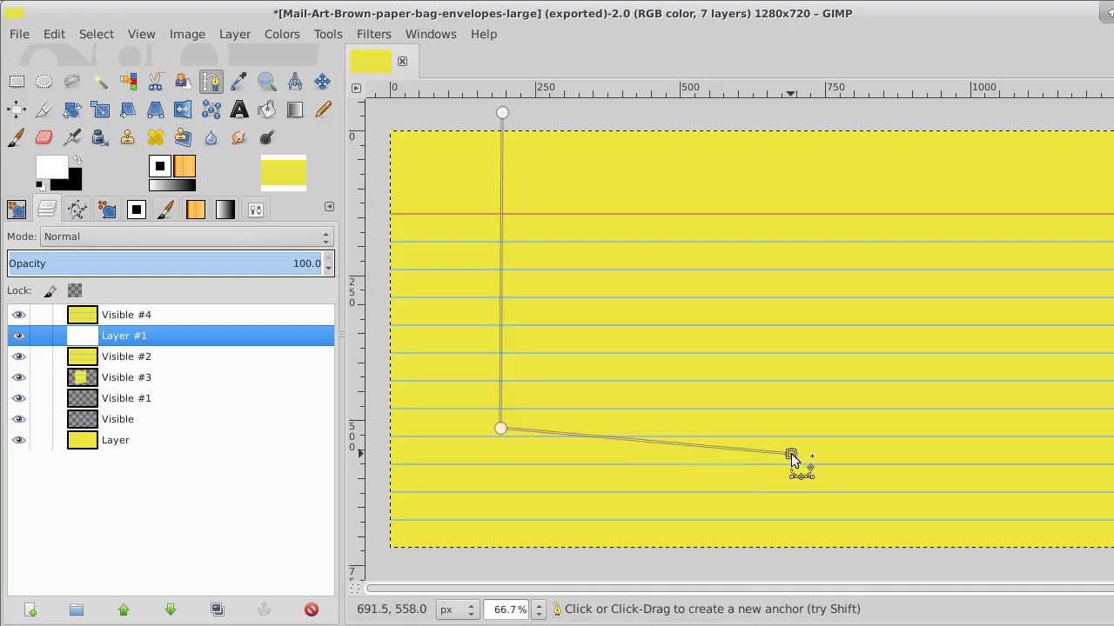
click(781, 113)
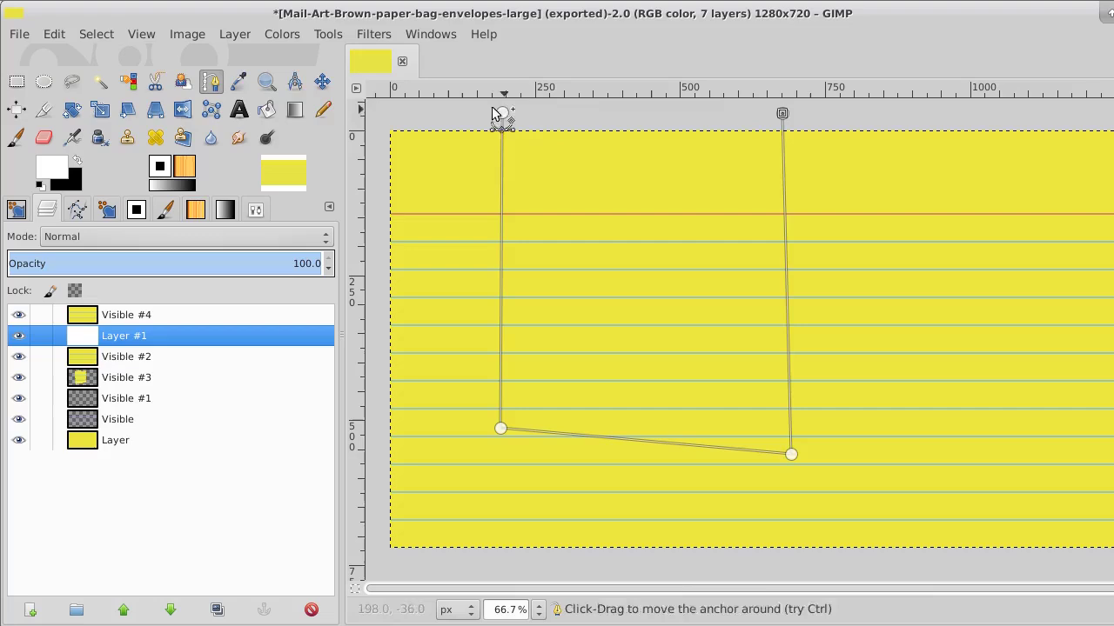
Turn the outline into a selection and roughen its edges with Distort at default settings.
click(100, 34)
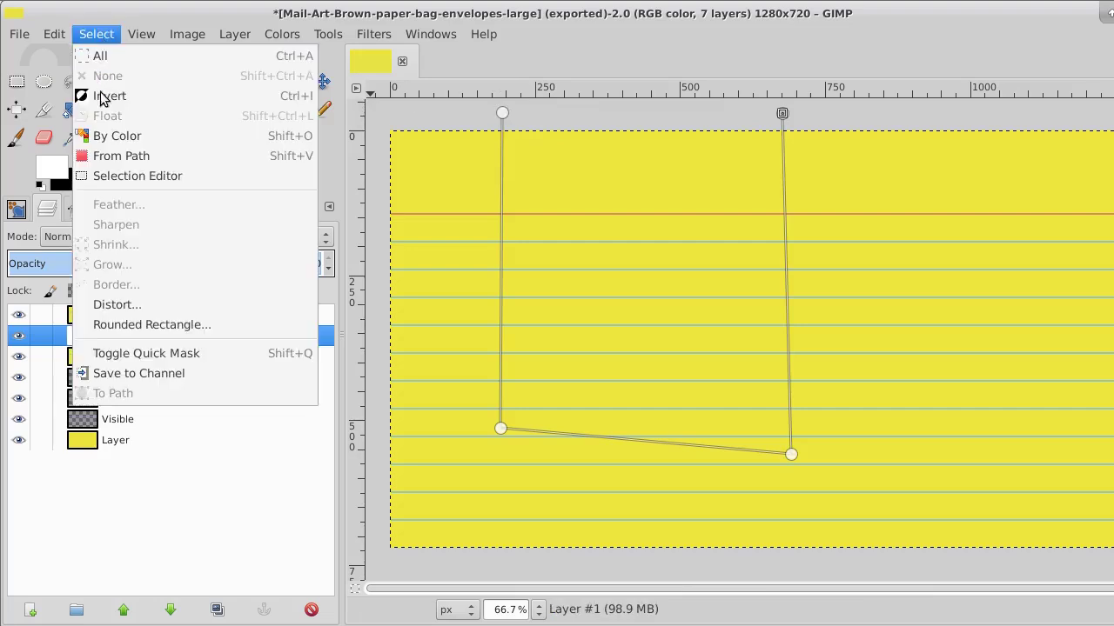
click(102, 158)
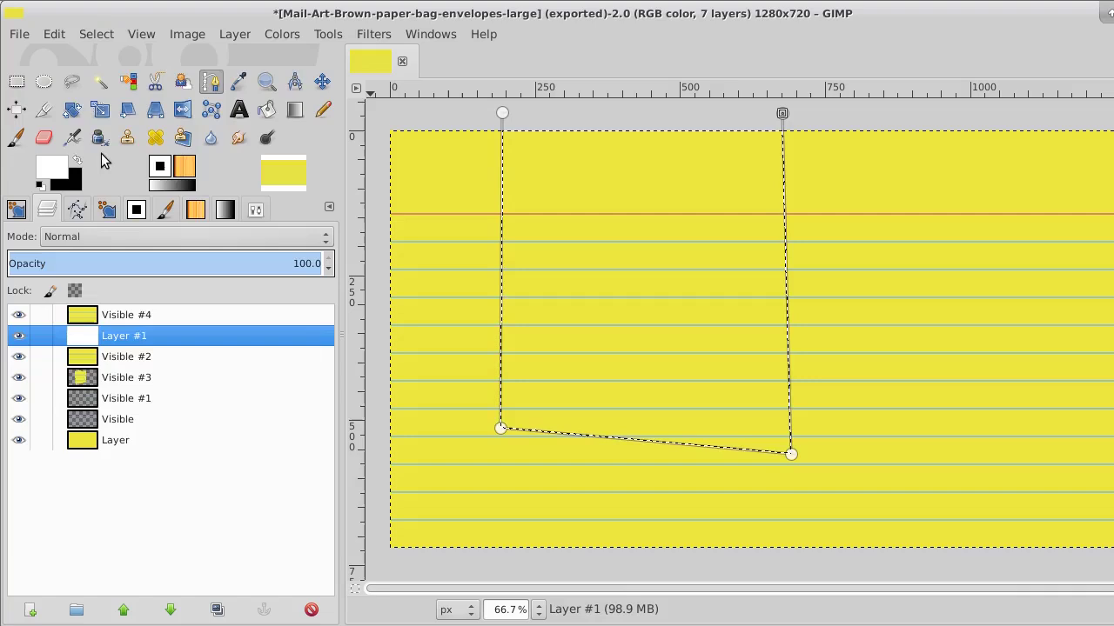
click(116, 34)
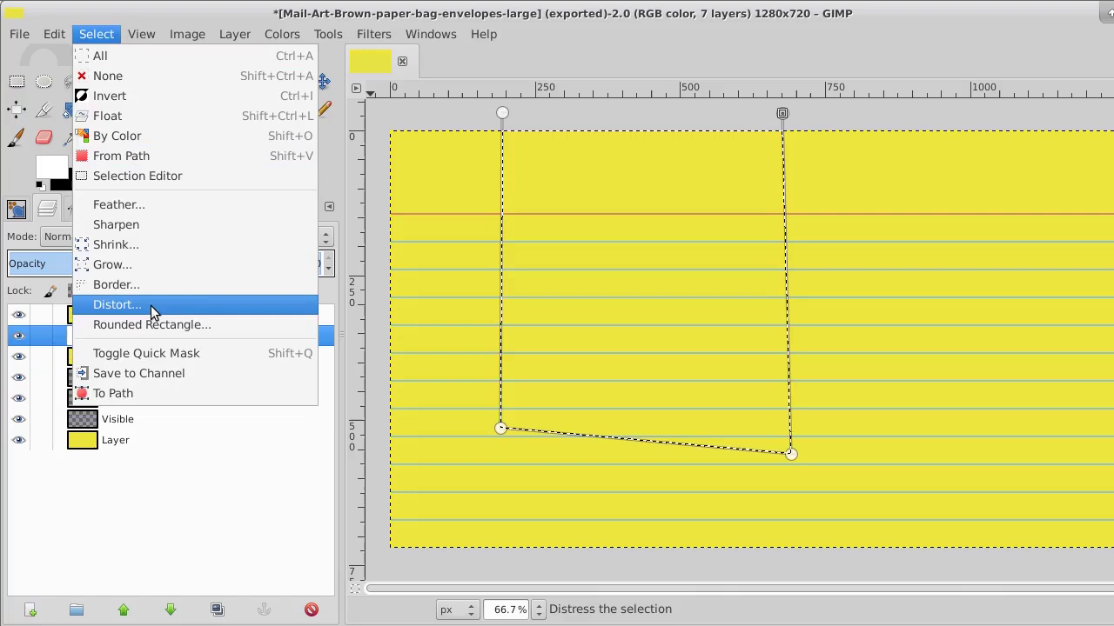
click(240, 305)
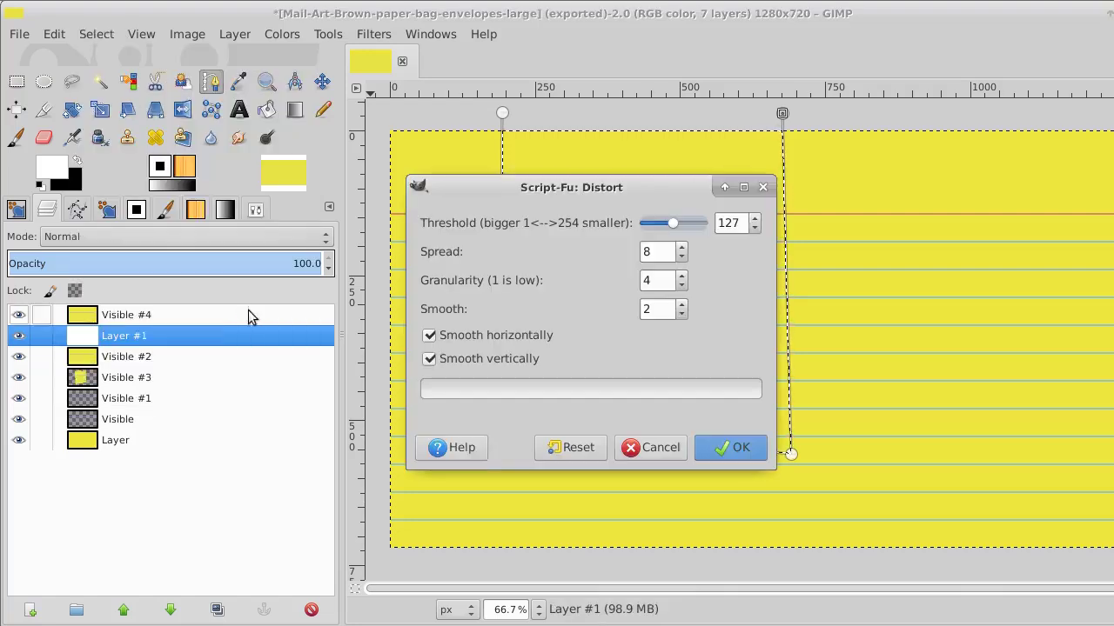
click(736, 448)
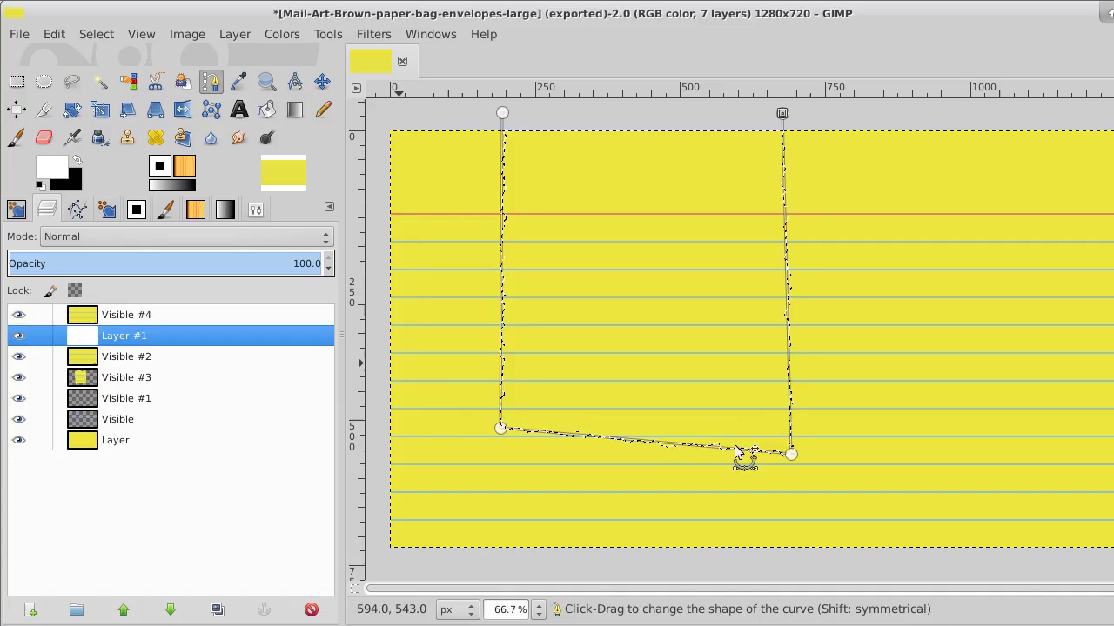
Invert the selection, delete everything outside the page on Visible #4, and select none.
click(96, 35)
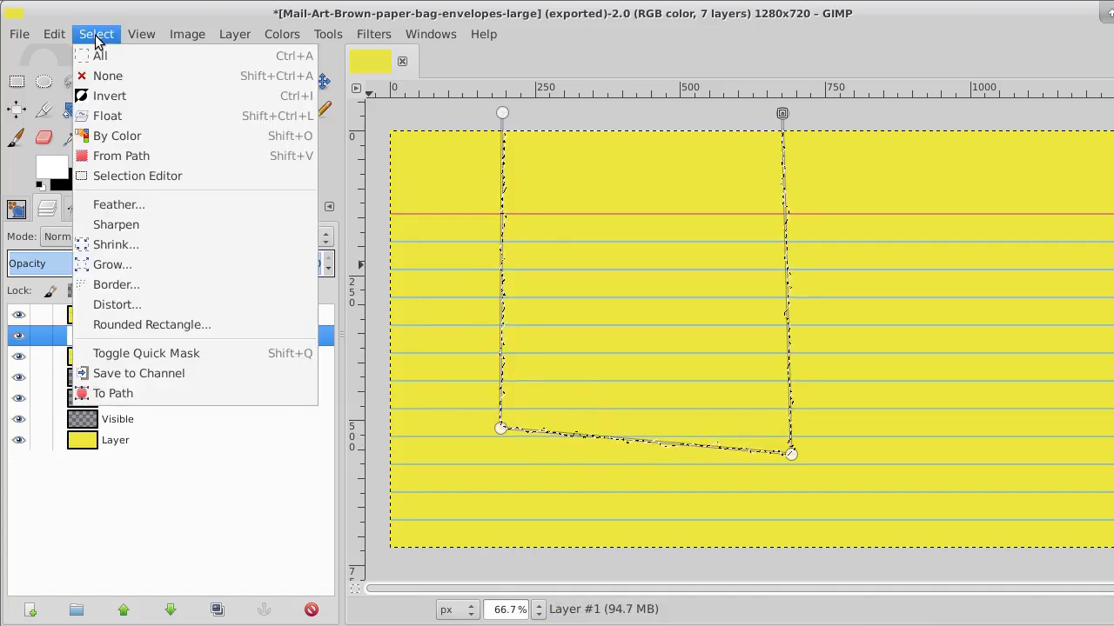
click(105, 95)
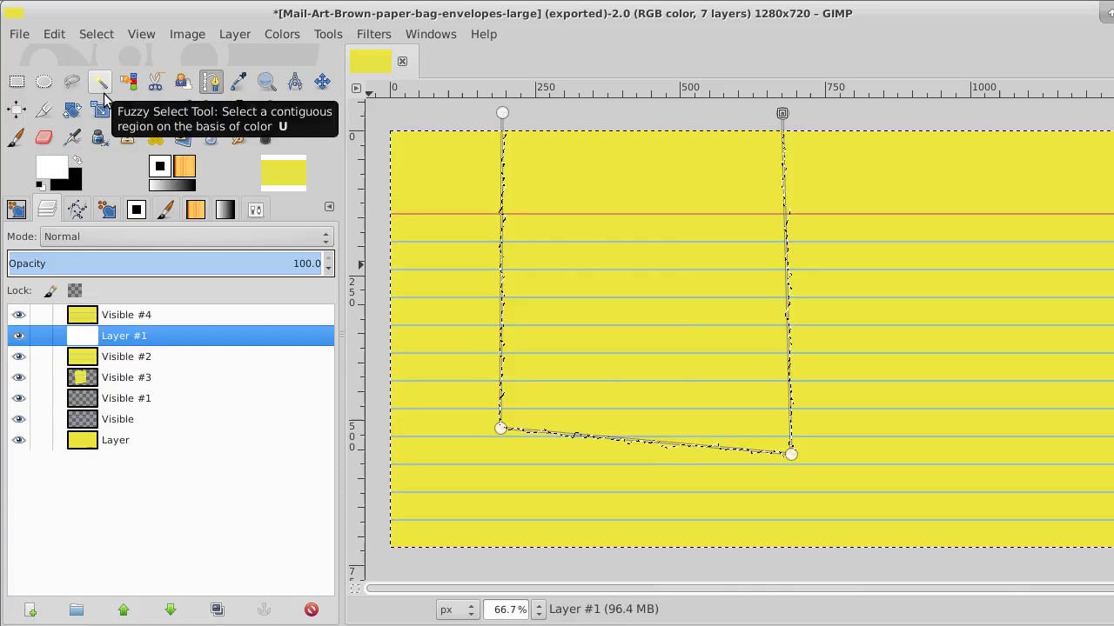
click(155, 314)
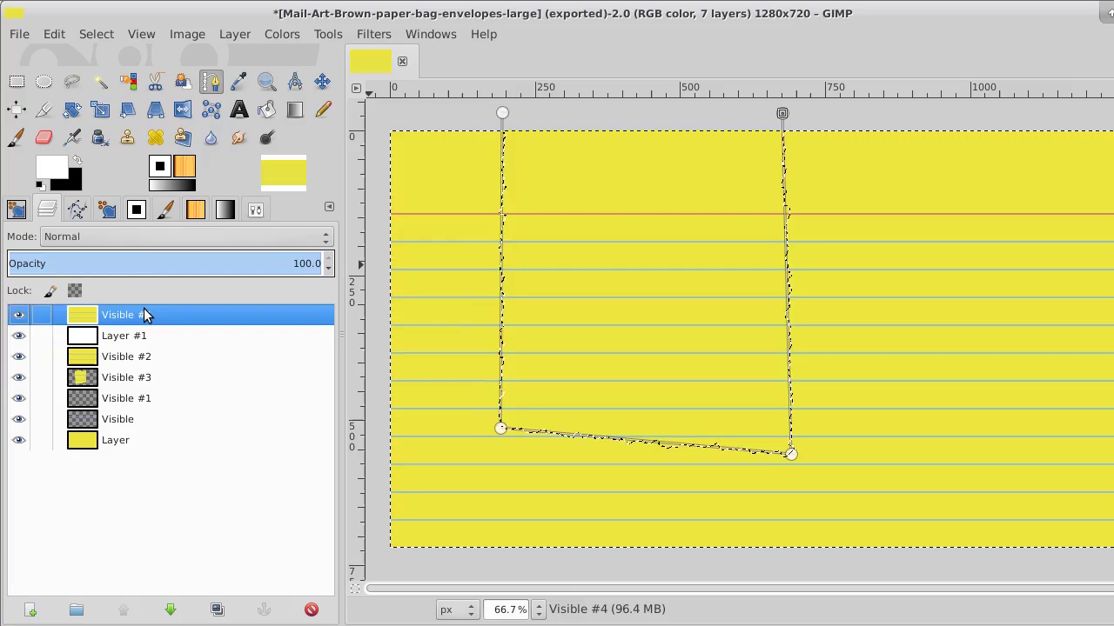
key(Delete)
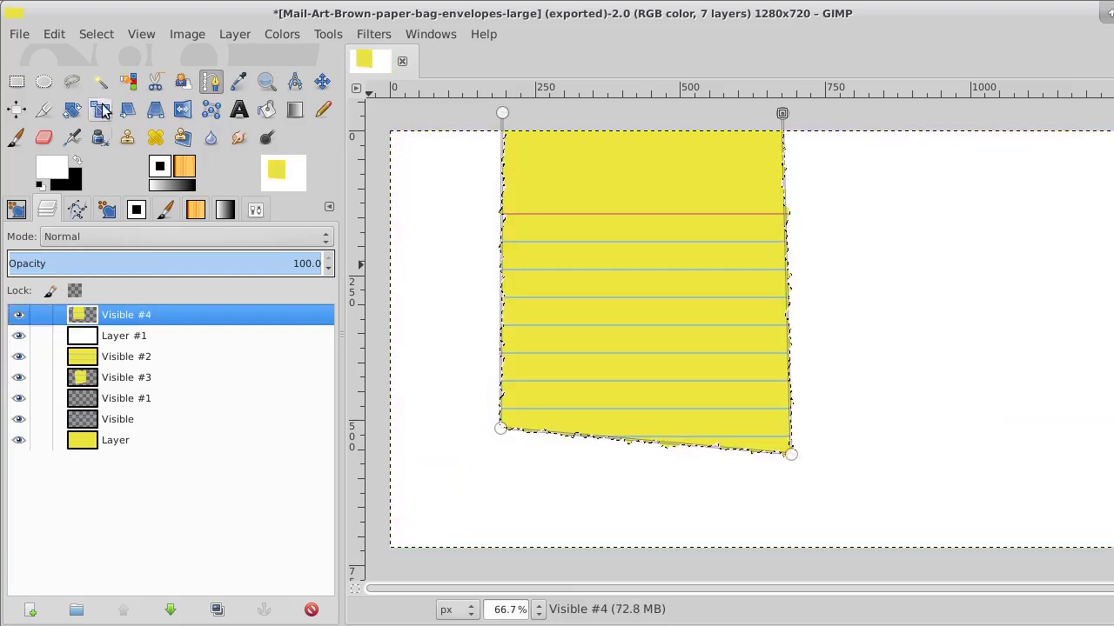
click(96, 34)
click(119, 76)
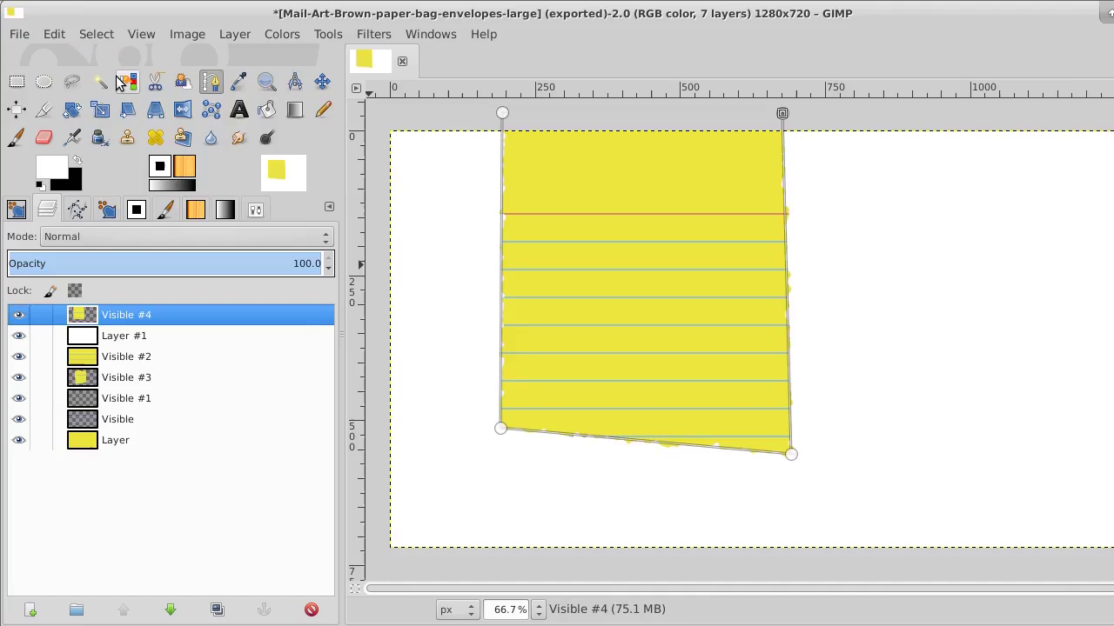
Move the torn sheet about 15 px right and 48 px down, then apply Layer to Image Size to Visible #4.
click(155, 110)
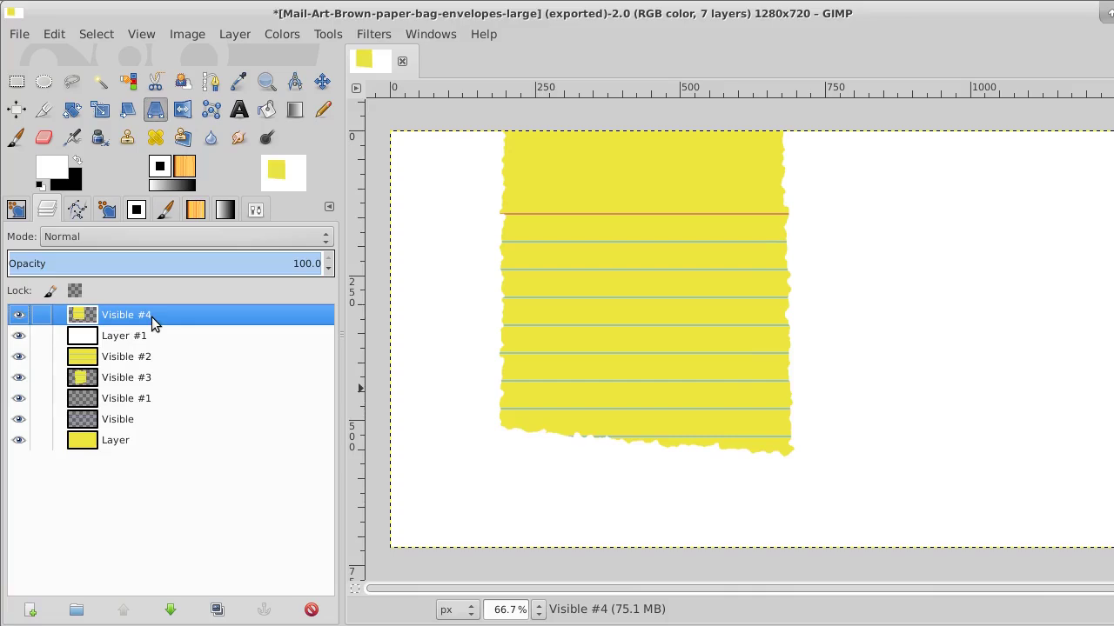
click(322, 81)
drag(627, 238, 637, 264)
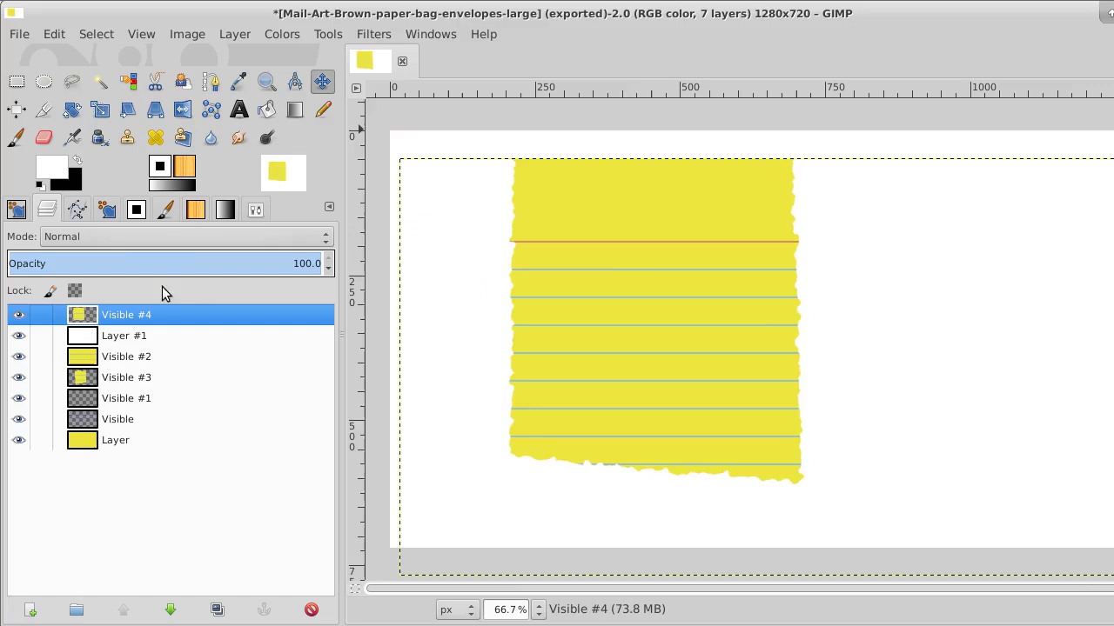
right_click(161, 309)
click(257, 216)
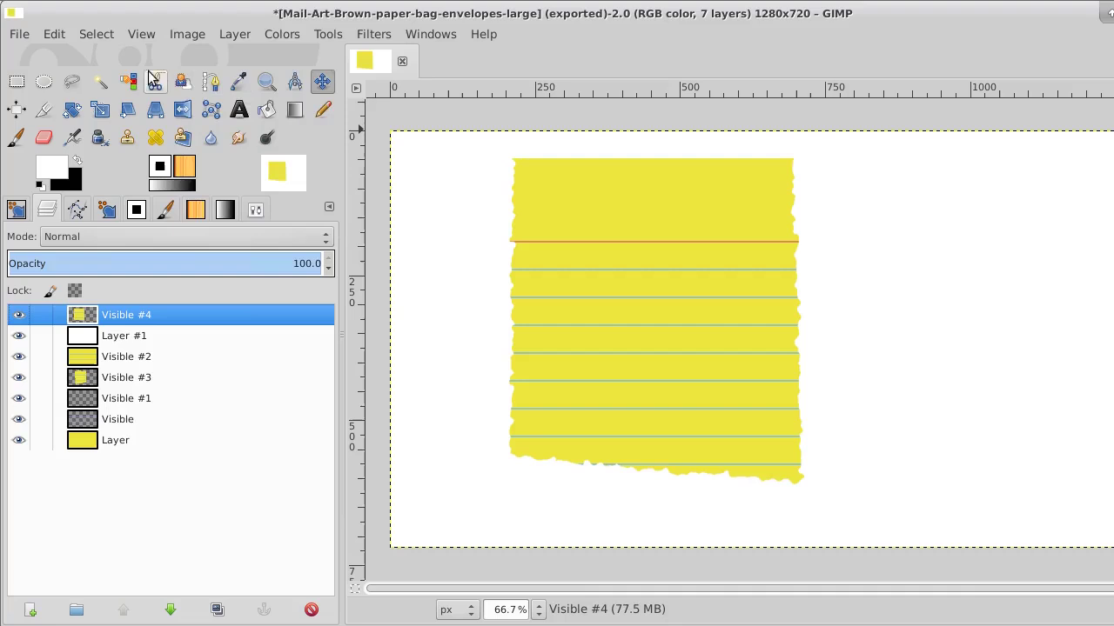
Zoom to 1600% on the red margin line's left end and pan to the torn edge.
click(267, 81)
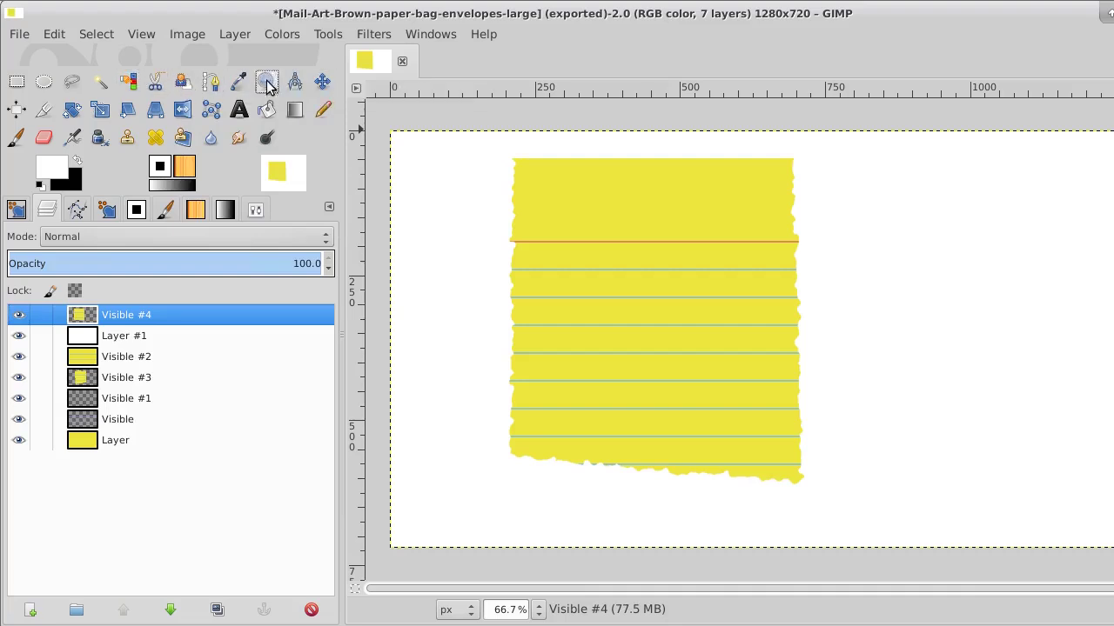
click(518, 242)
click(517, 242)
click(517, 242)
click(517, 242)
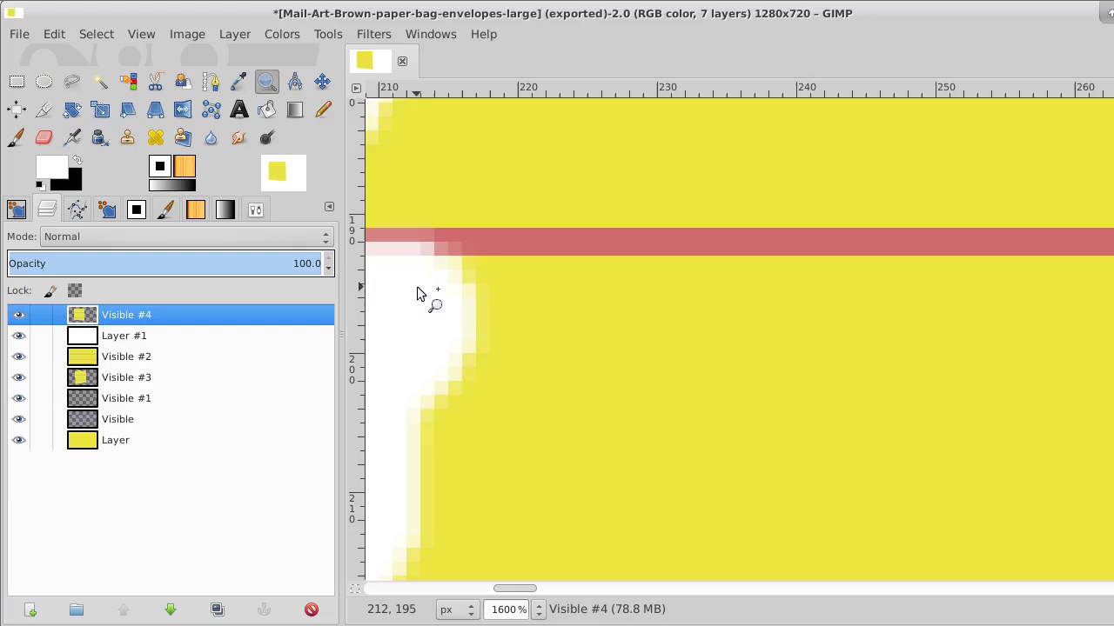
drag(414, 276, 714, 278)
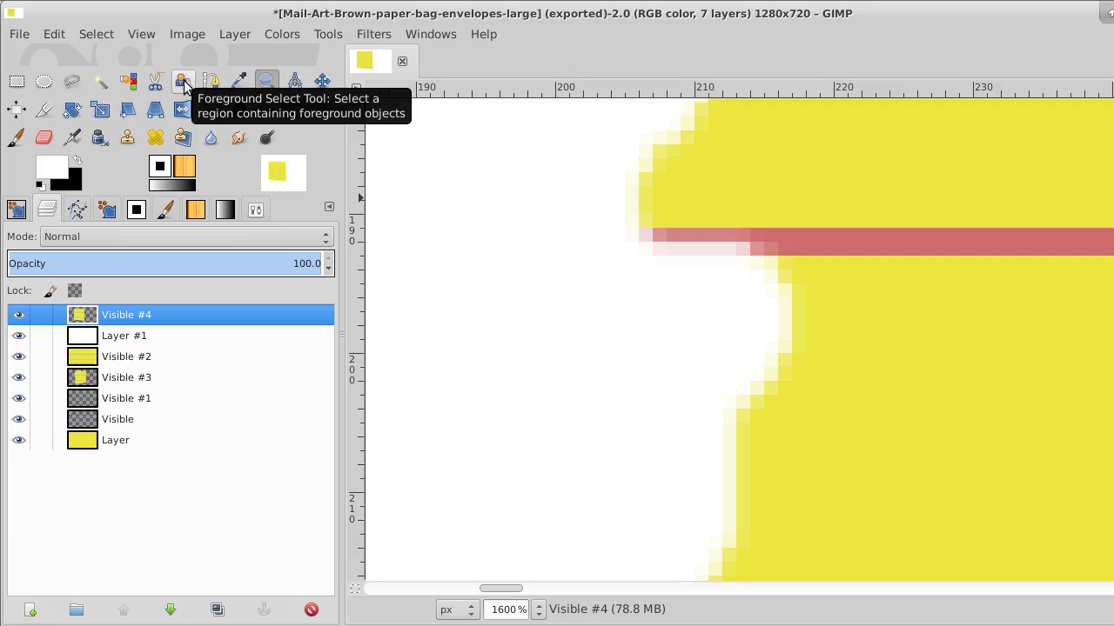
Select the white area beside the torn edge by colour and grow the selection by 2 px.
click(128, 80)
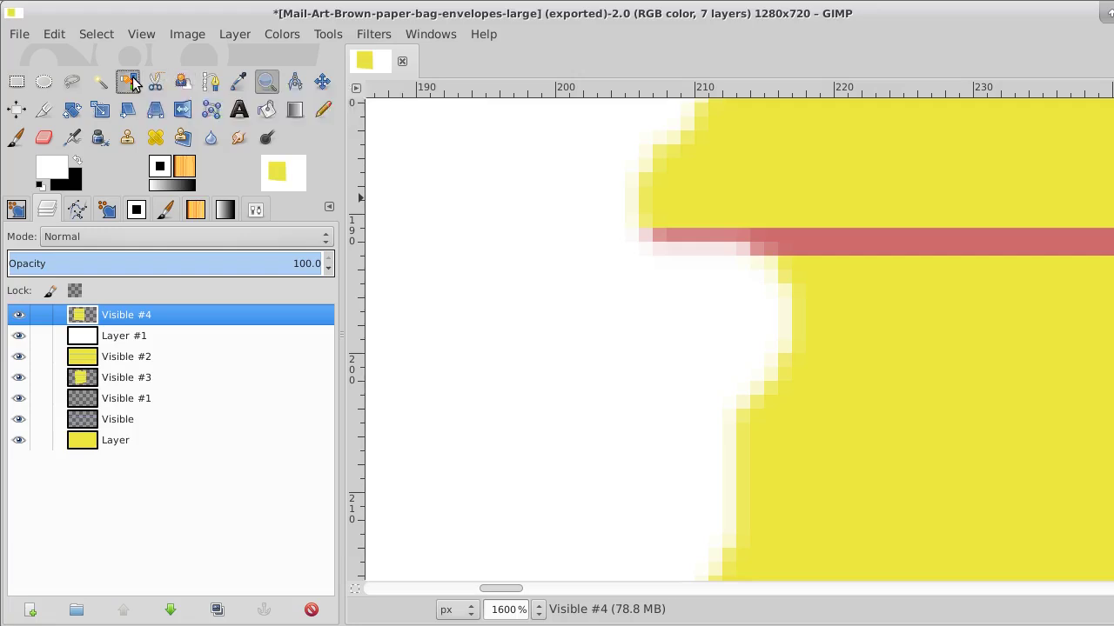
shift+click(428, 241)
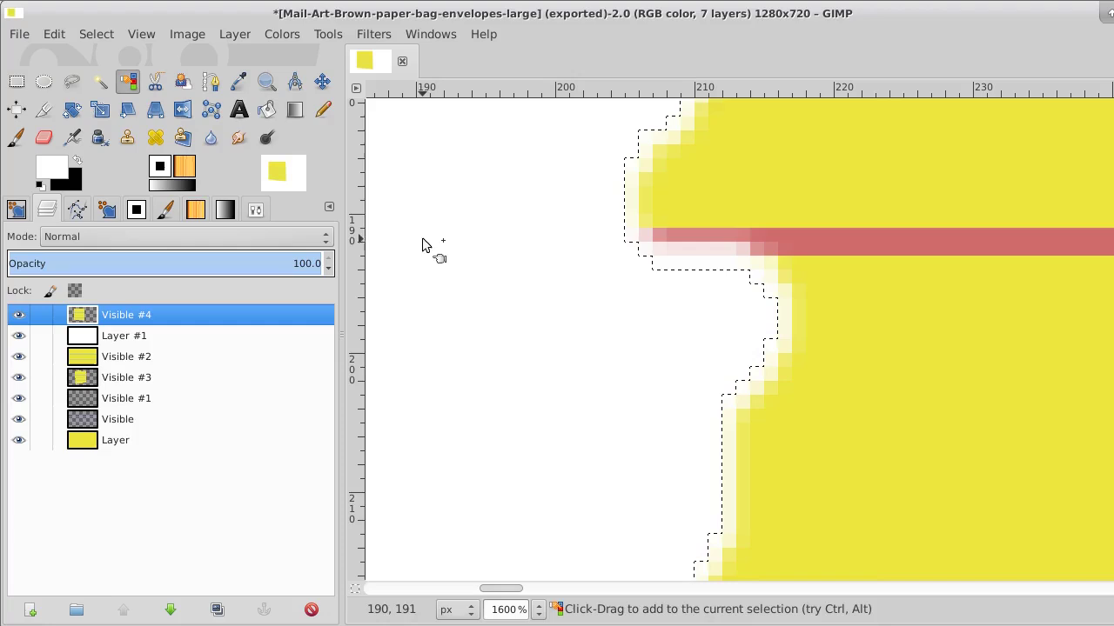
click(99, 34)
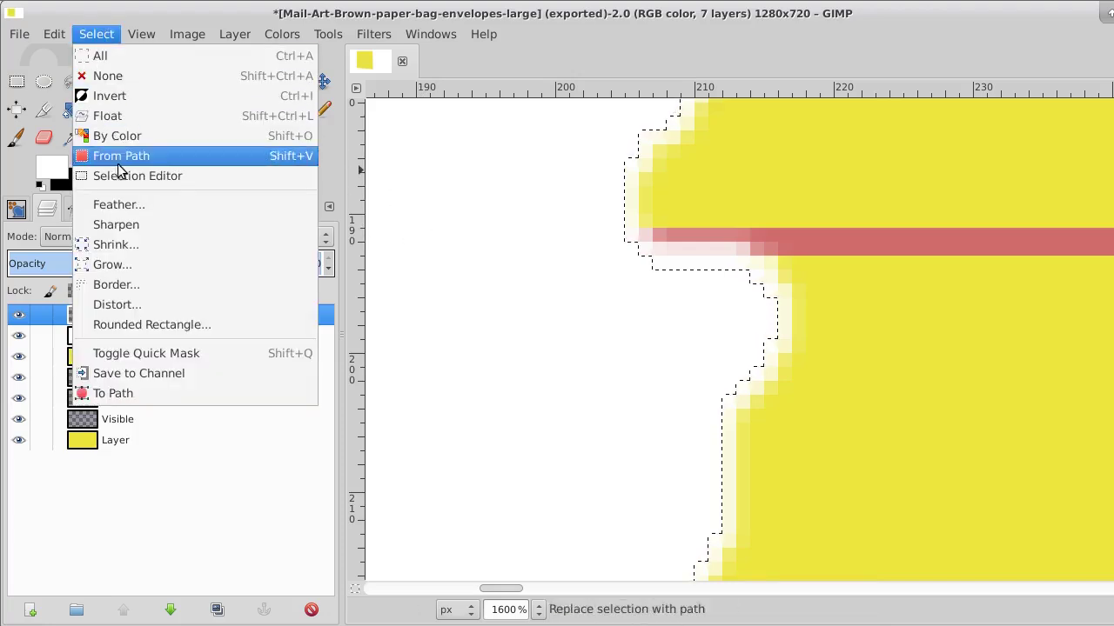
click(132, 265)
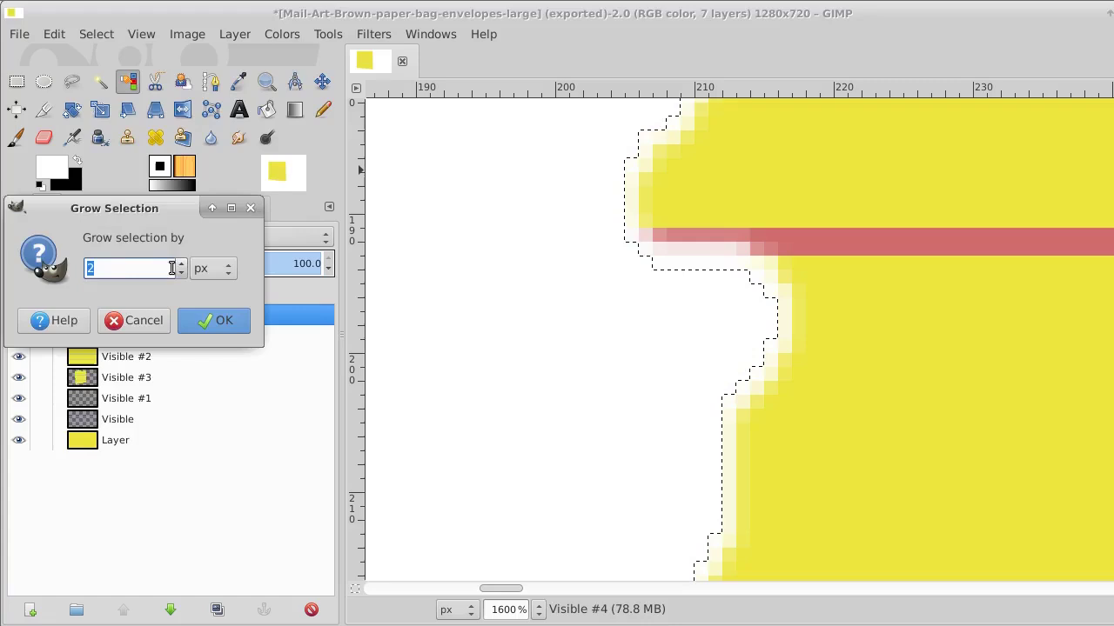
click(218, 321)
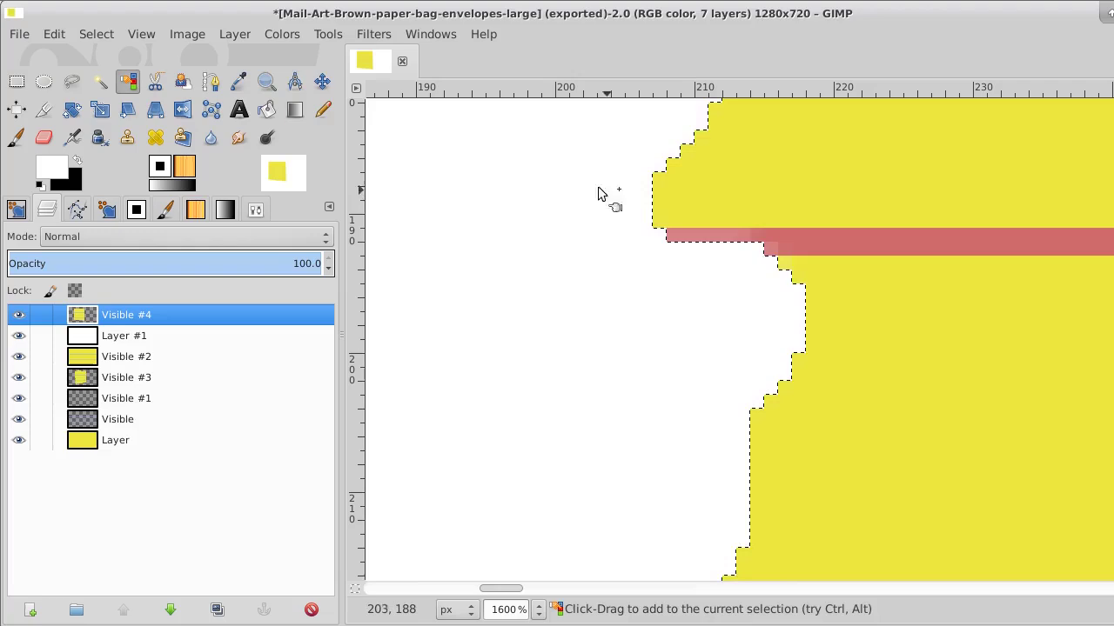
Invert the selection so it hugs the torn yellow sheet, then adjust the zoom.
click(109, 34)
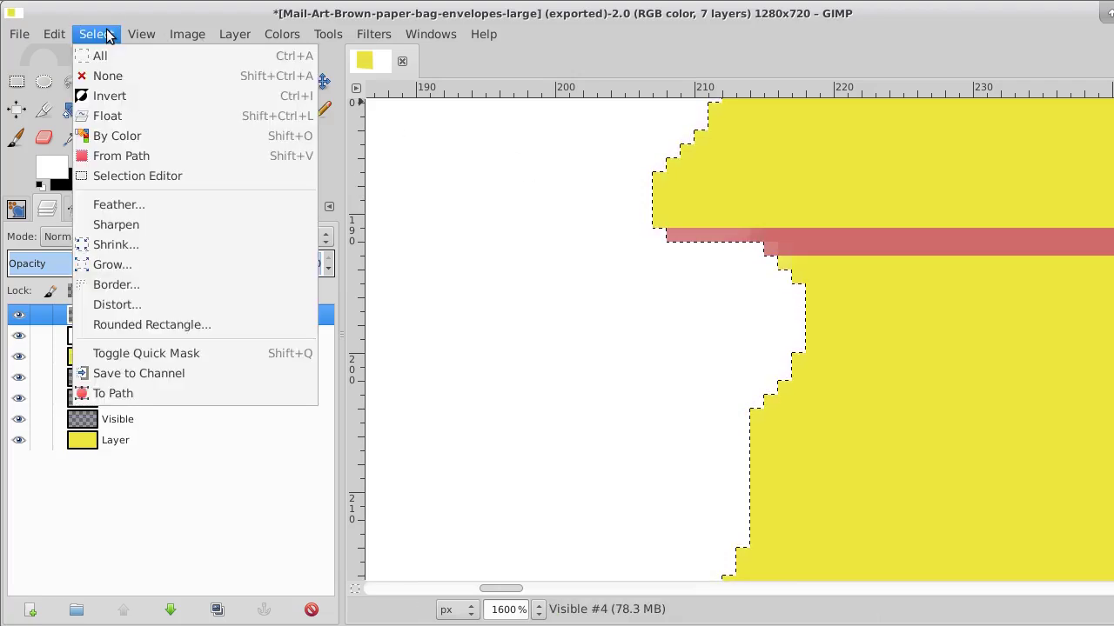
click(104, 96)
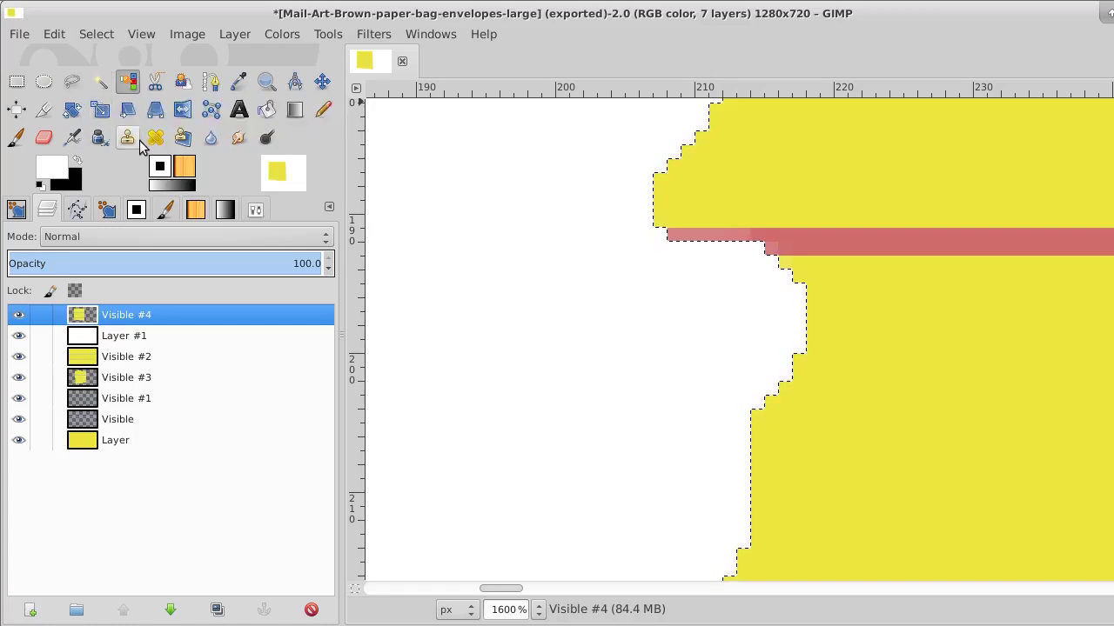
click(267, 80)
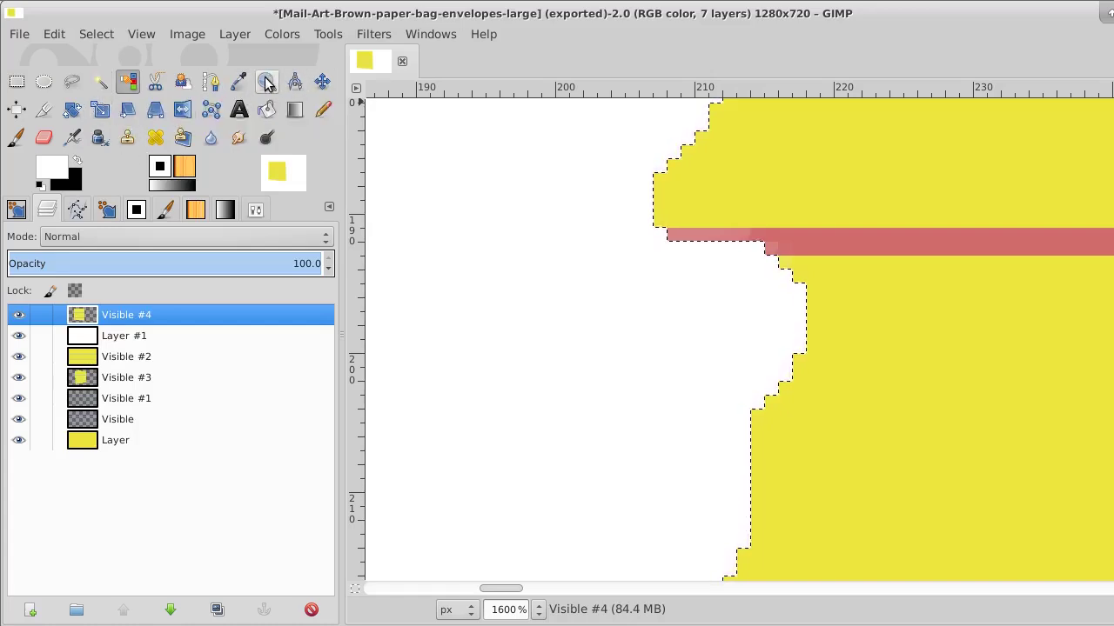
click(449, 228)
scroll(449, 228, down, 5)
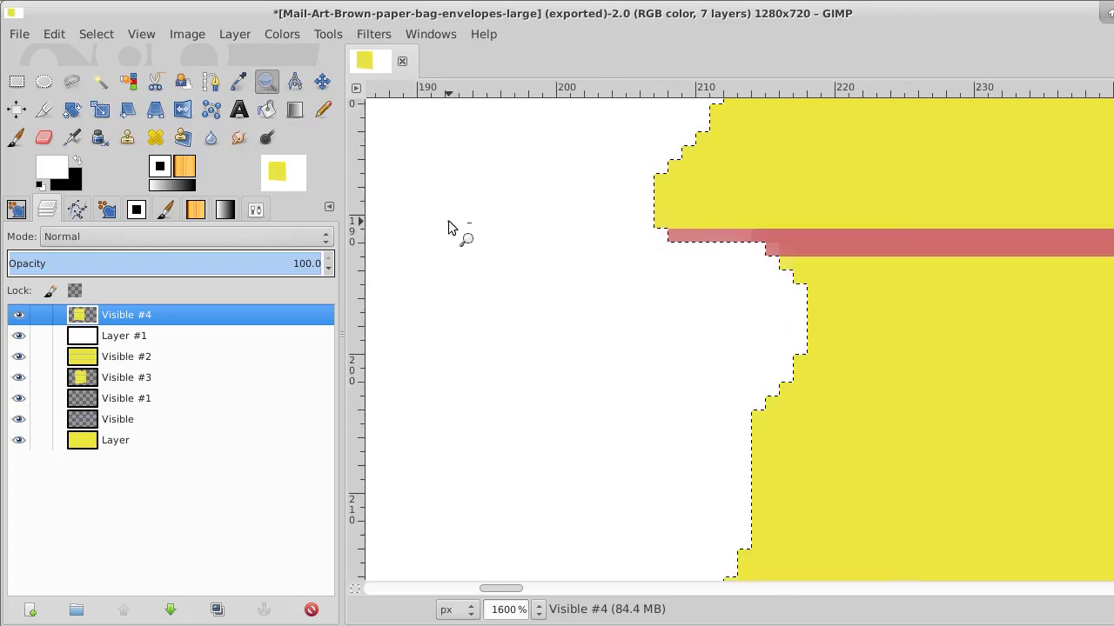
scroll(449, 228, down, 5)
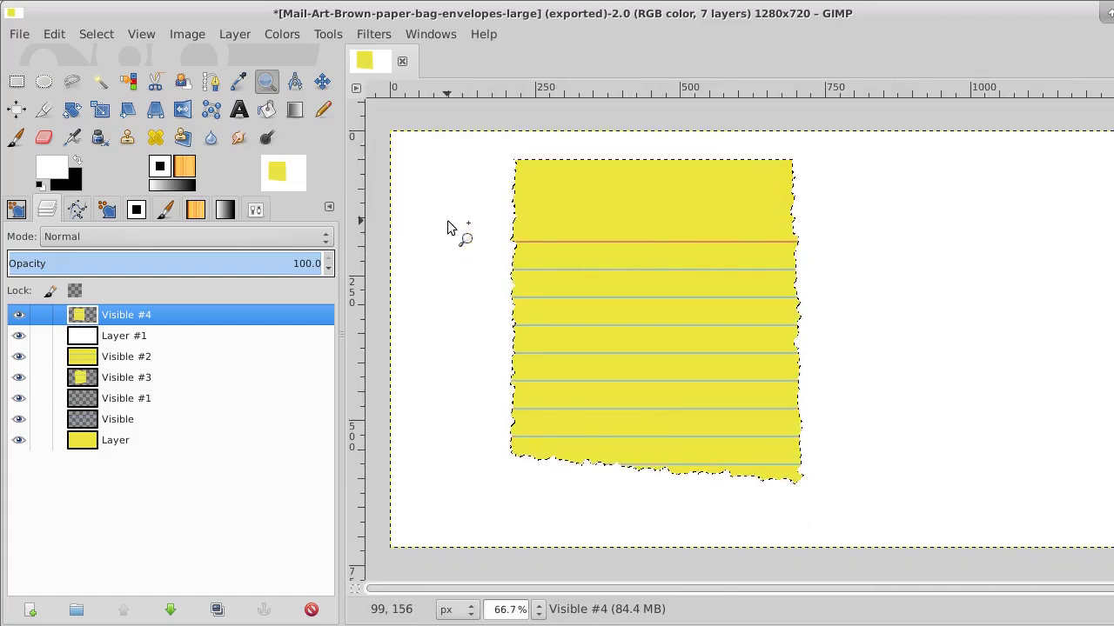
Add a new transparent layer above Layer #1.
click(149, 335)
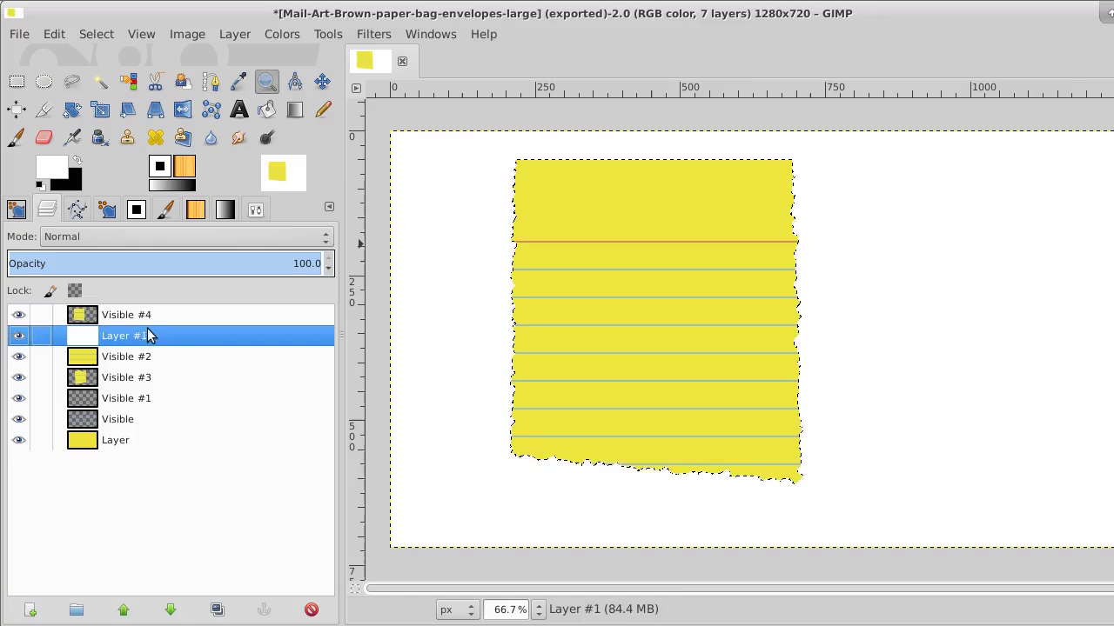
click(30, 609)
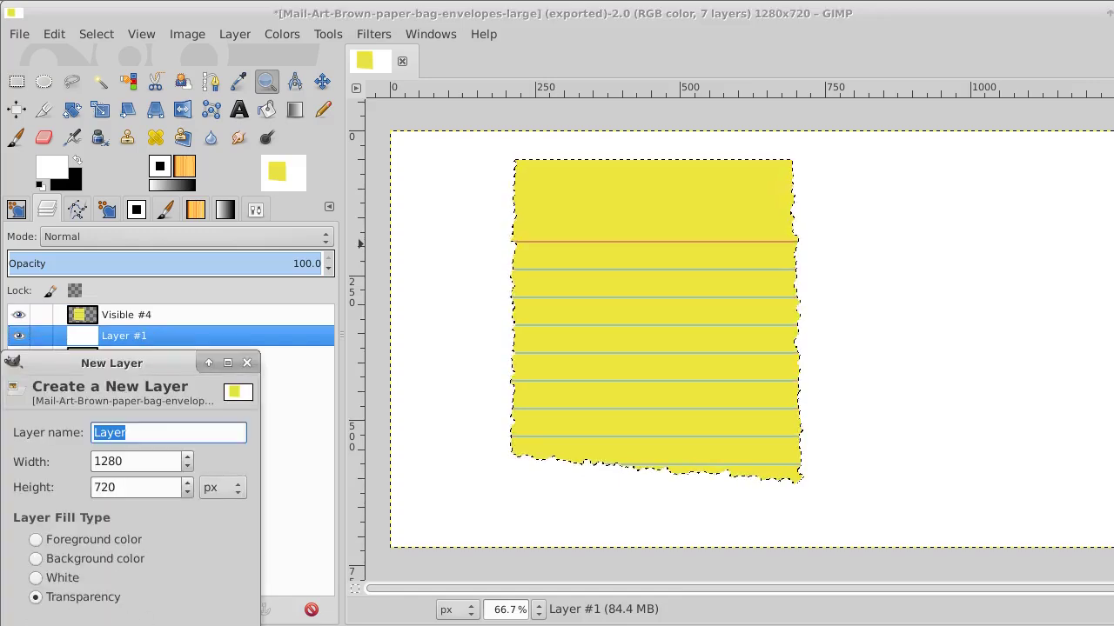
key(Return)
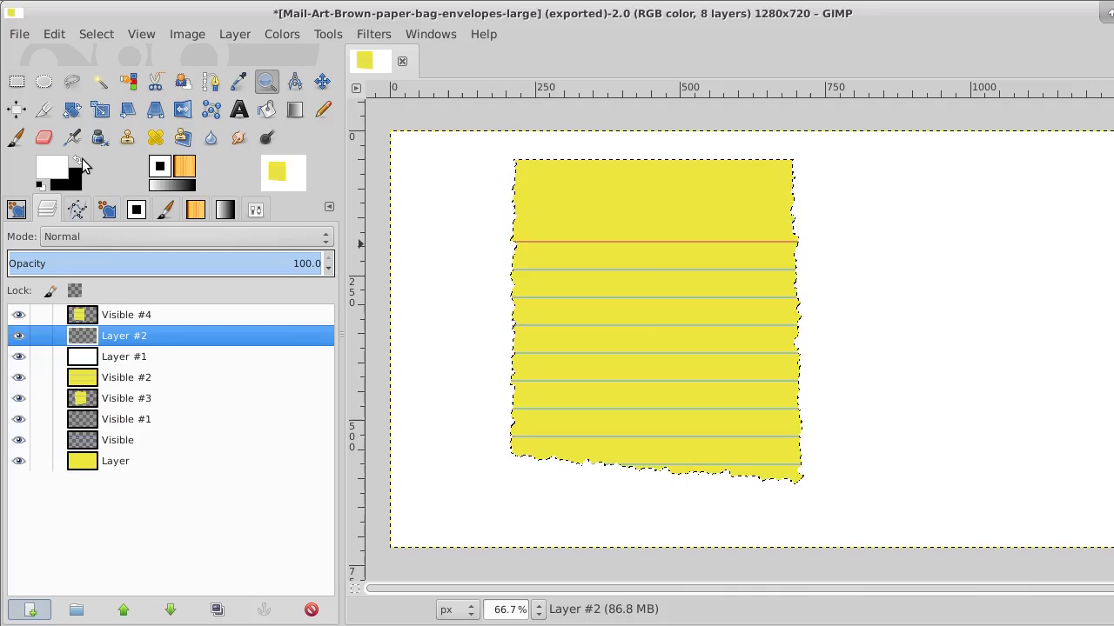
Bucket-fill the torn sheet selection with black on the new layer, then select none.
click(77, 162)
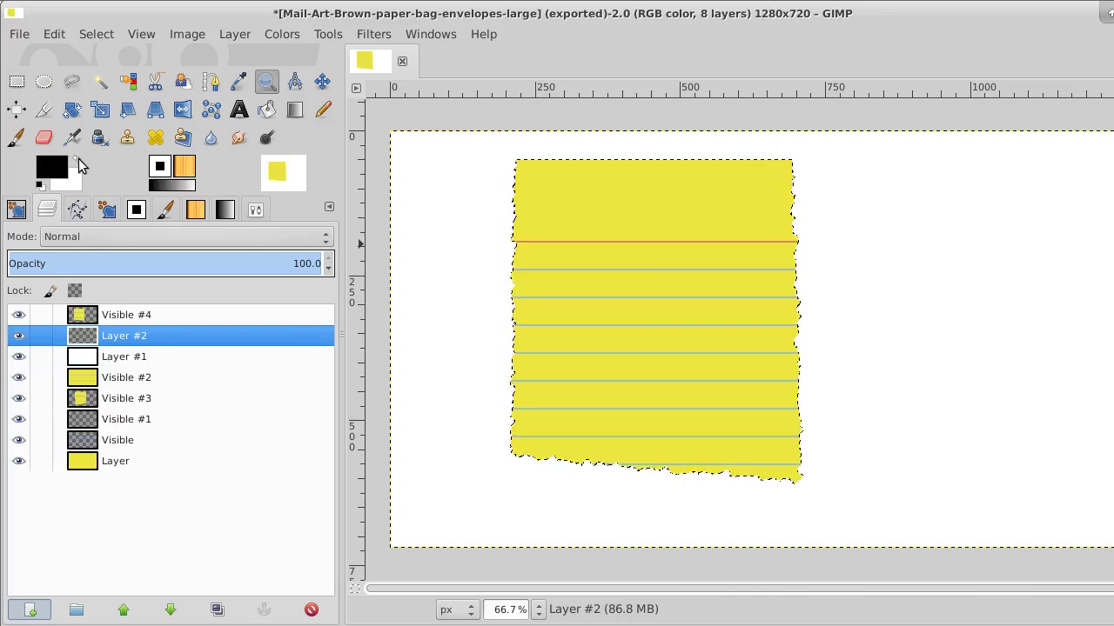
click(267, 108)
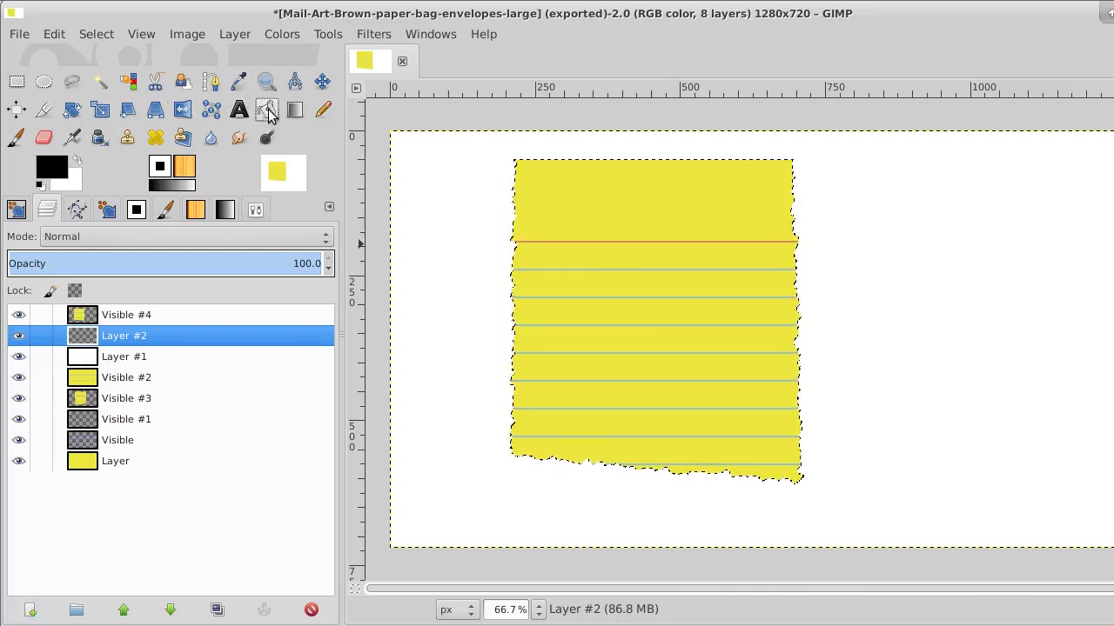
click(601, 264)
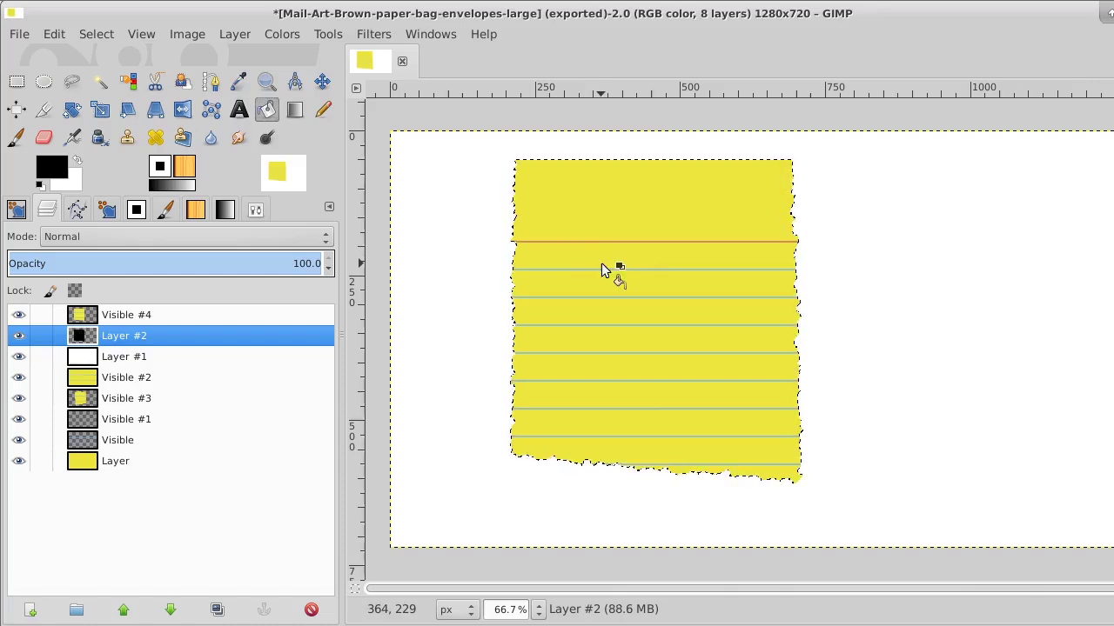
click(110, 38)
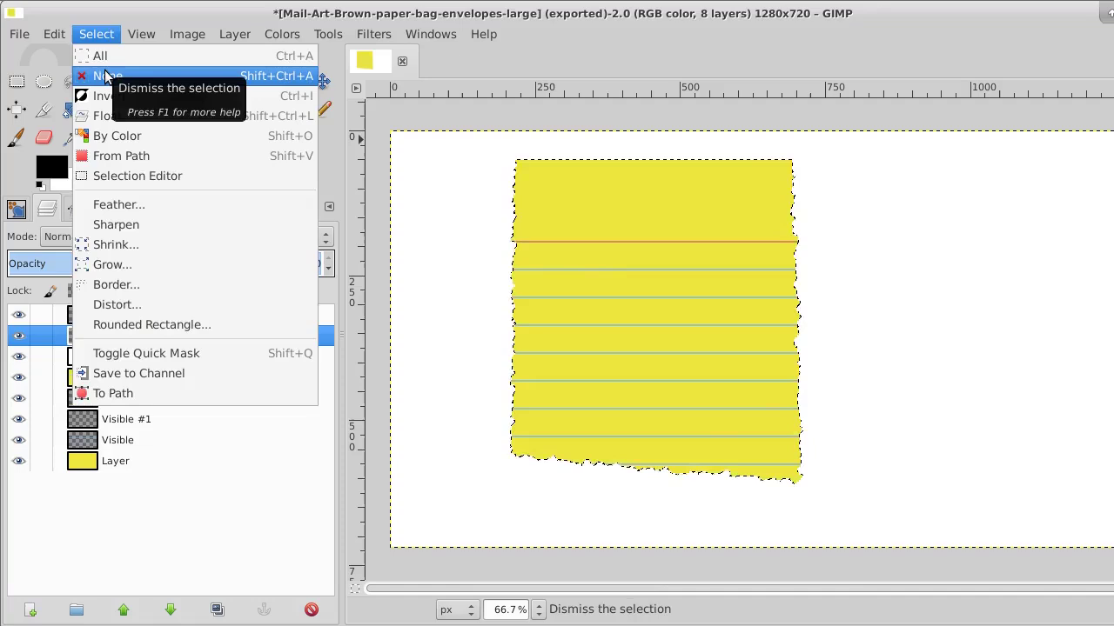
click(105, 77)
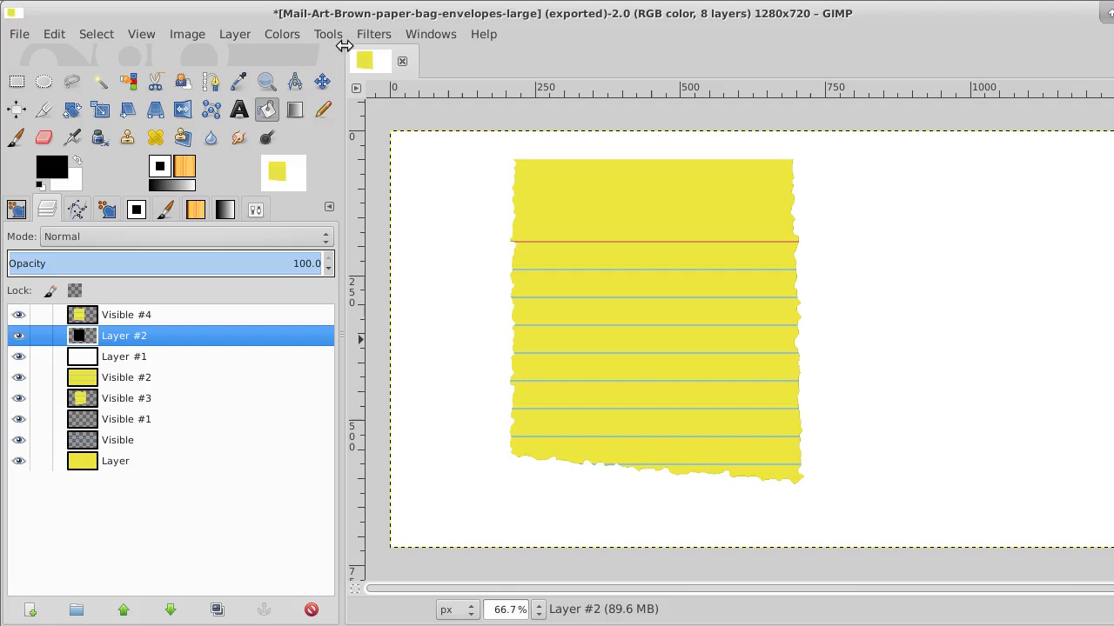
Offset the black Layer #2 down-left and apply Layer to Image Size.
click(321, 80)
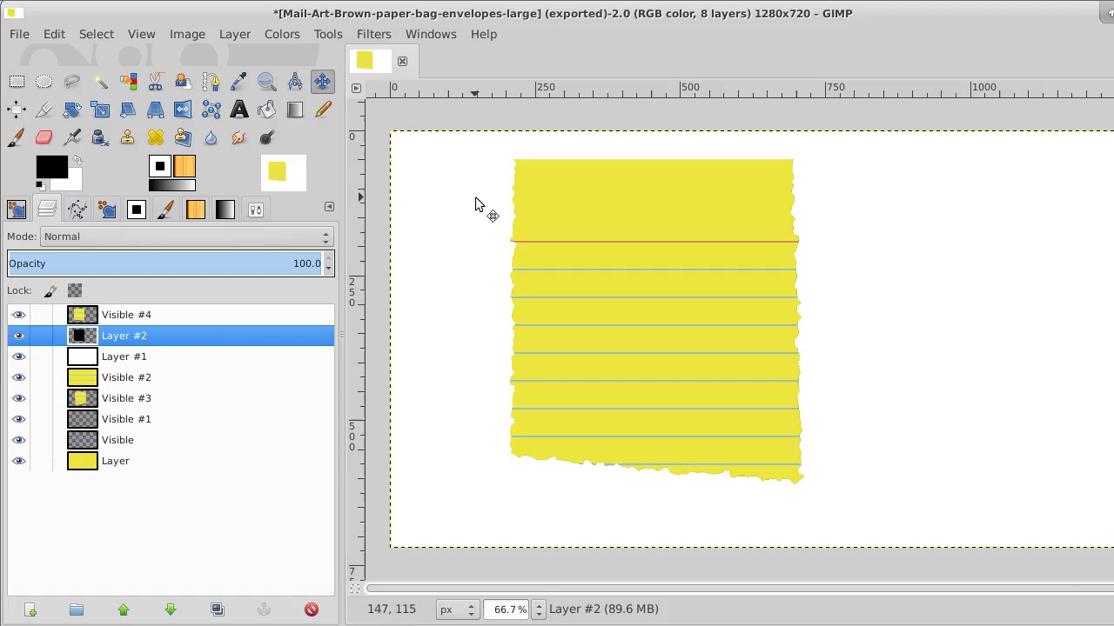
drag(475, 203, 458, 228)
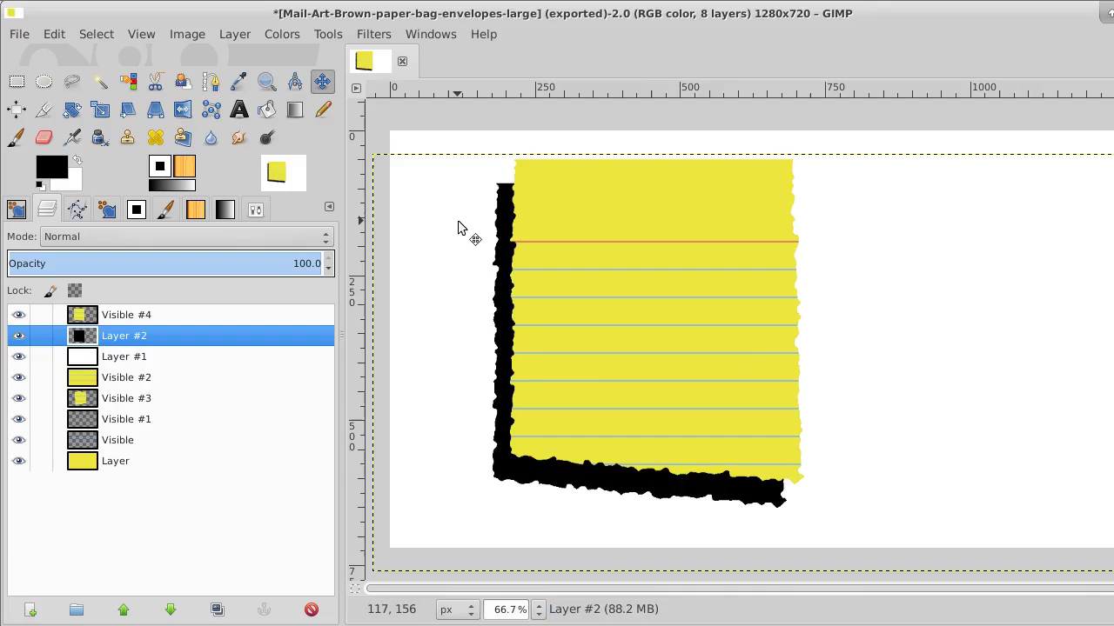
right_click(192, 341)
click(302, 214)
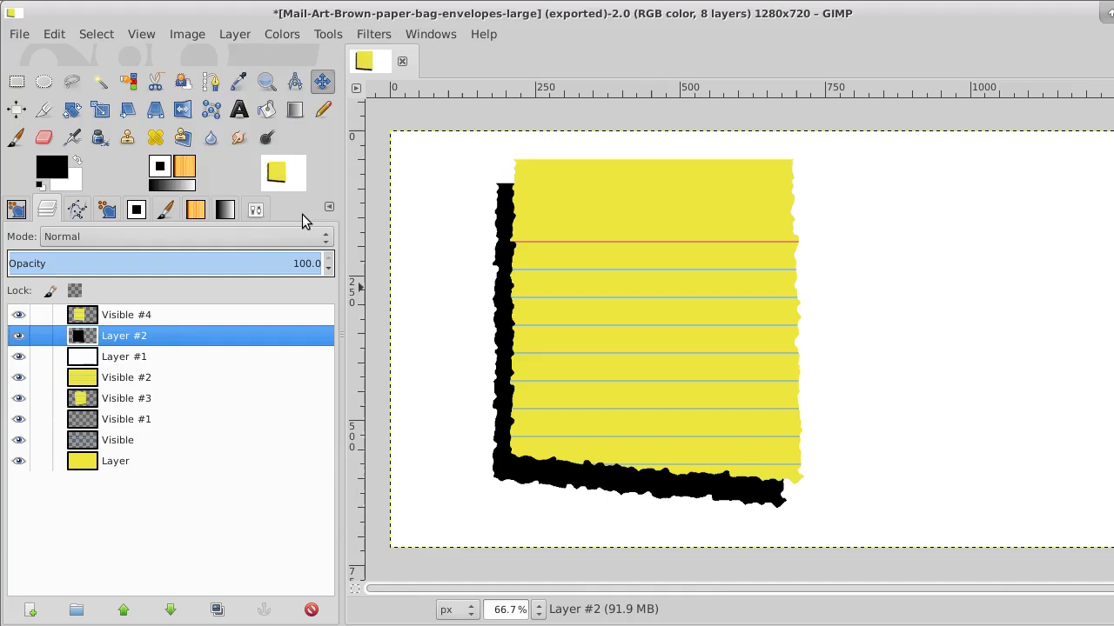
Lower the shadow layer's opacity to 30.9.
click(208, 263)
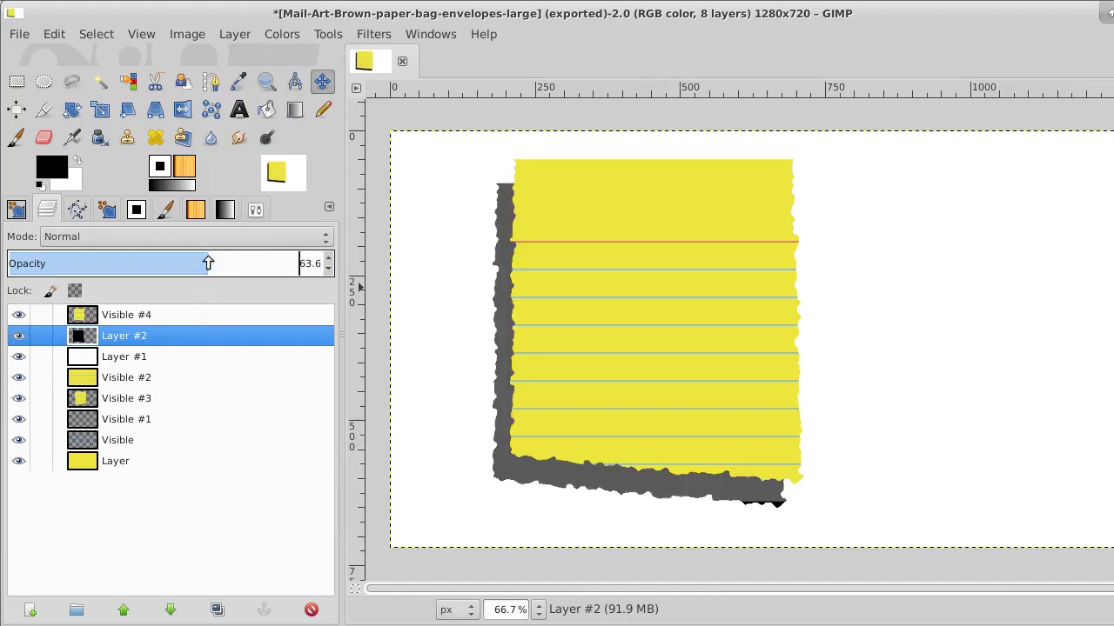
drag(208, 263, 102, 284)
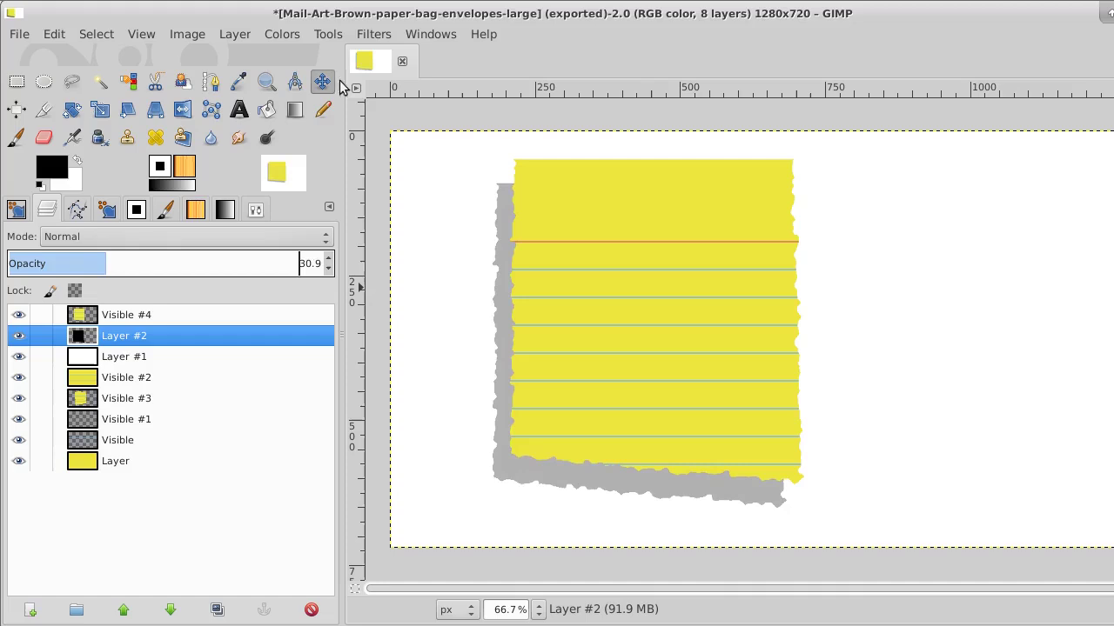
click(374, 35)
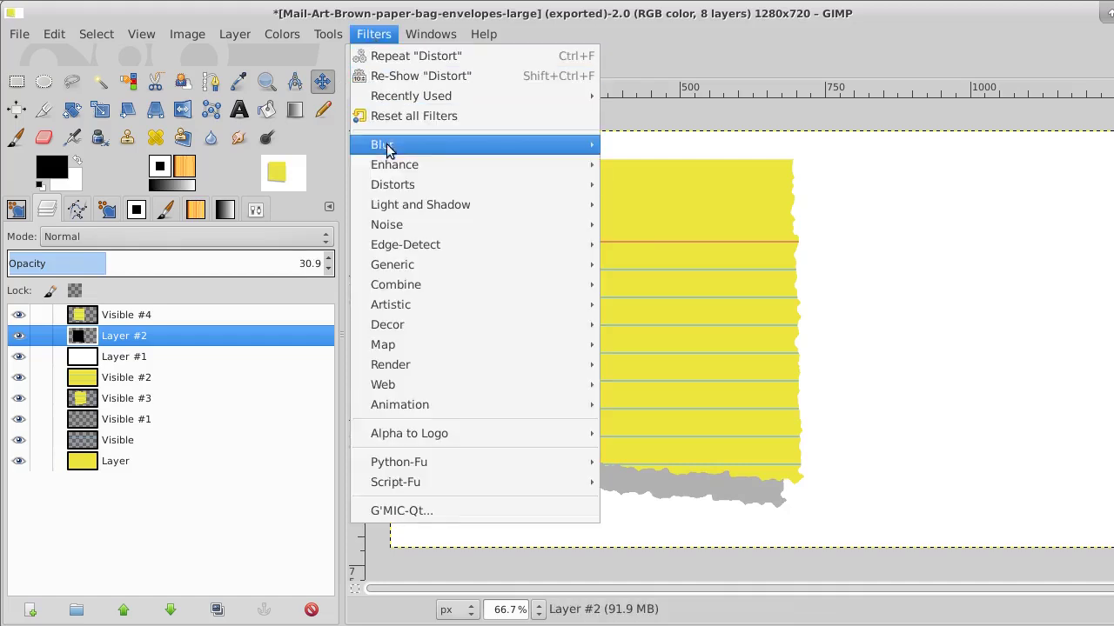
Blur the shadow with a 6.0 radius Gaussian blur and nudge it 10 px right, 12 px up.
mouse_move(385, 146)
click(690, 166)
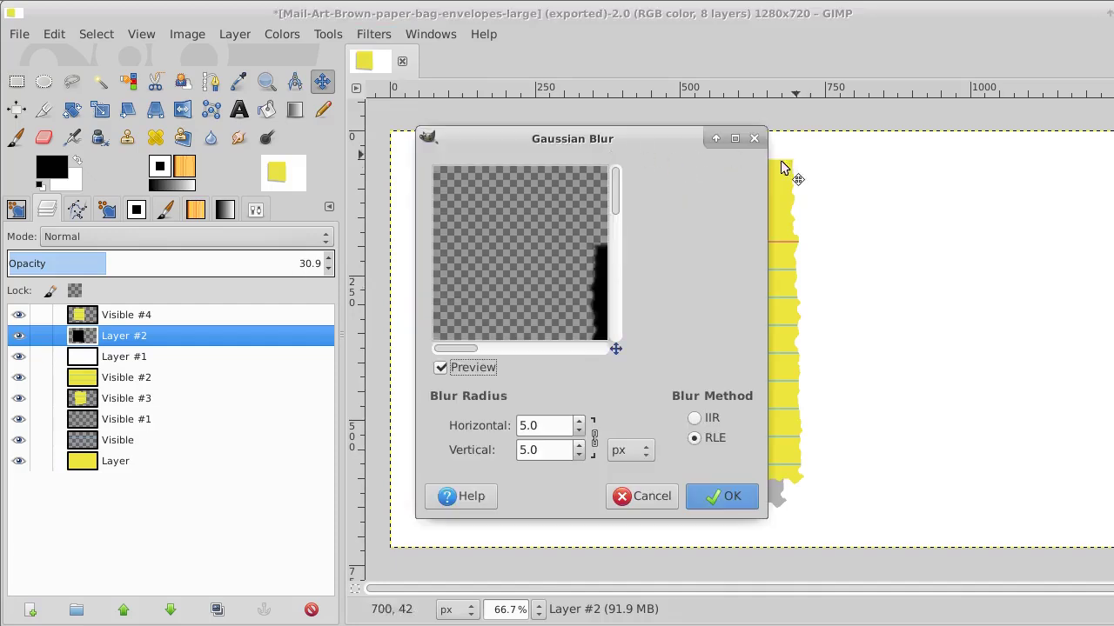
drag(575, 293, 497, 181)
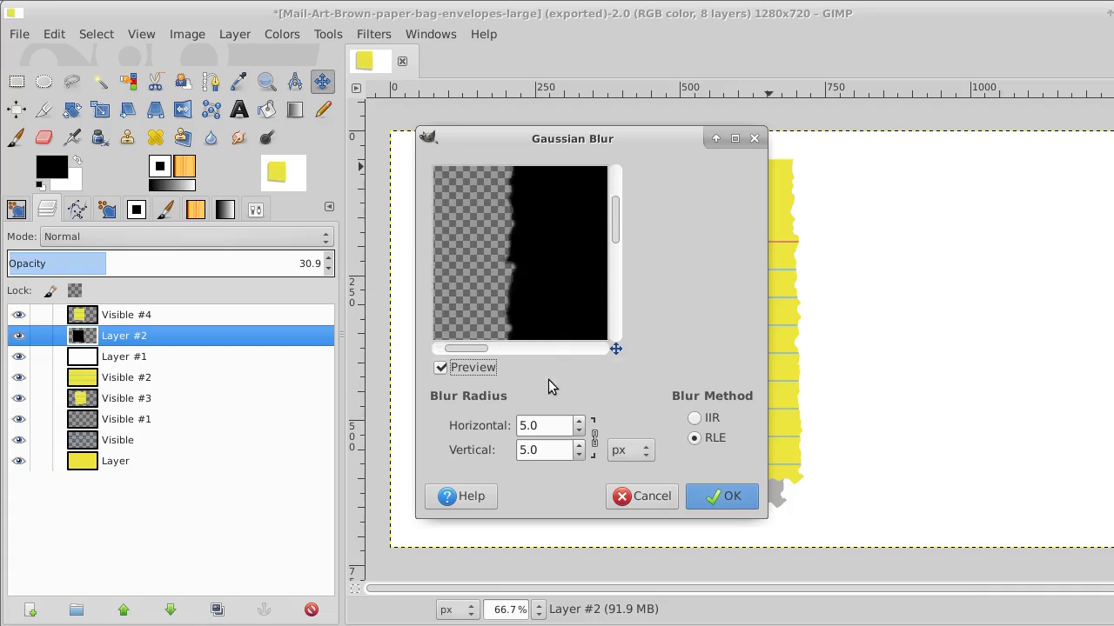
click(578, 421)
click(720, 494)
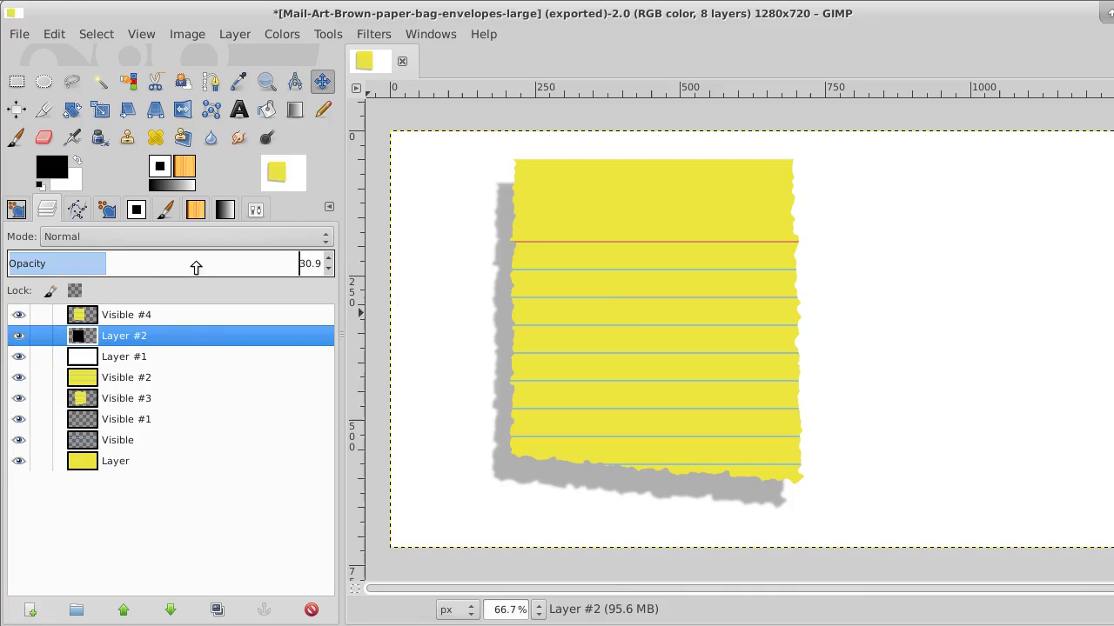
click(315, 85)
drag(416, 332, 428, 311)
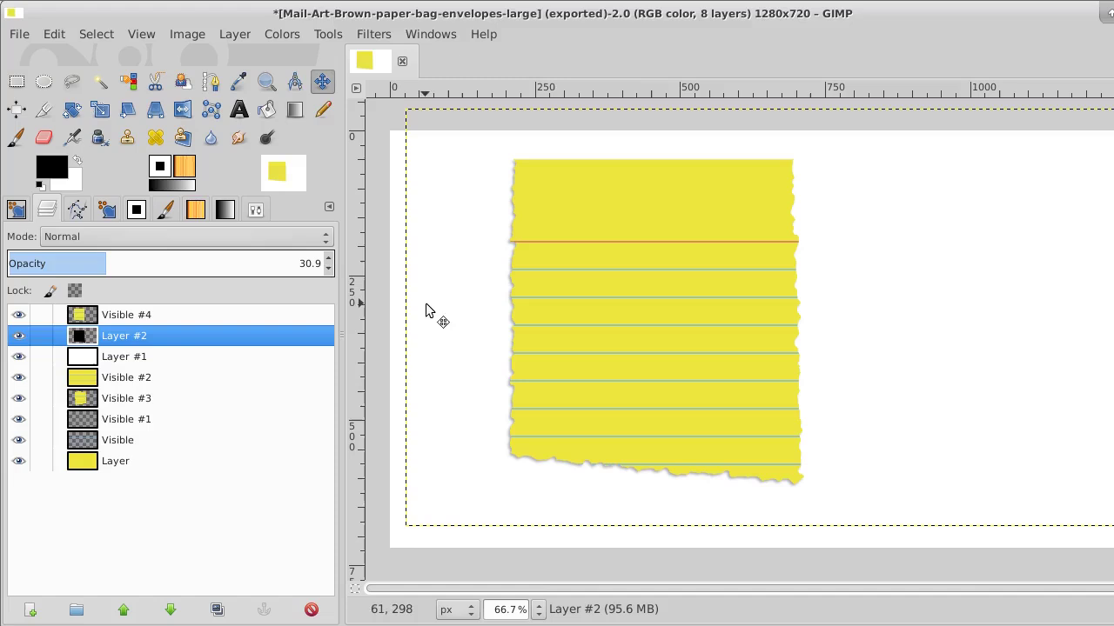
Duplicate the shadow Layer #2 and lower the copy below Layer #1.
click(155, 314)
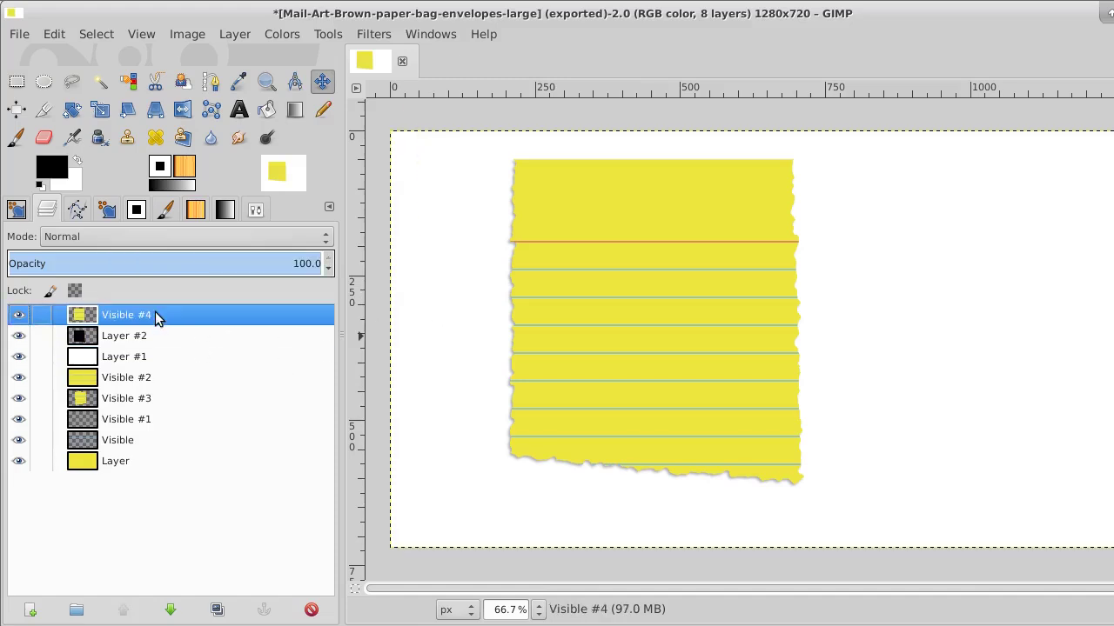
right_click(157, 318)
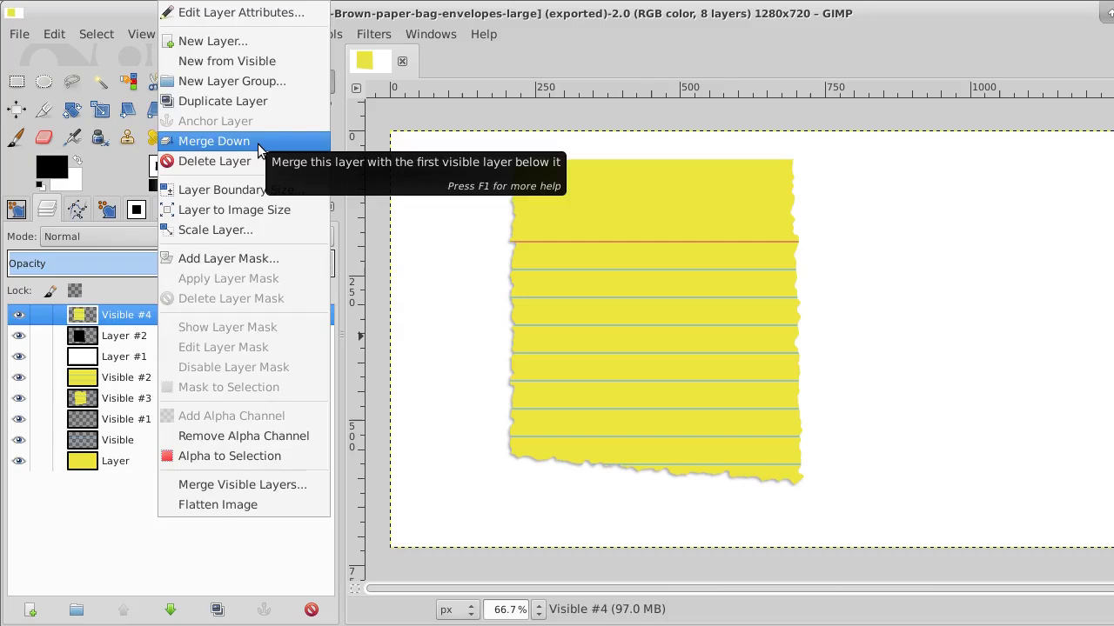
click(58, 547)
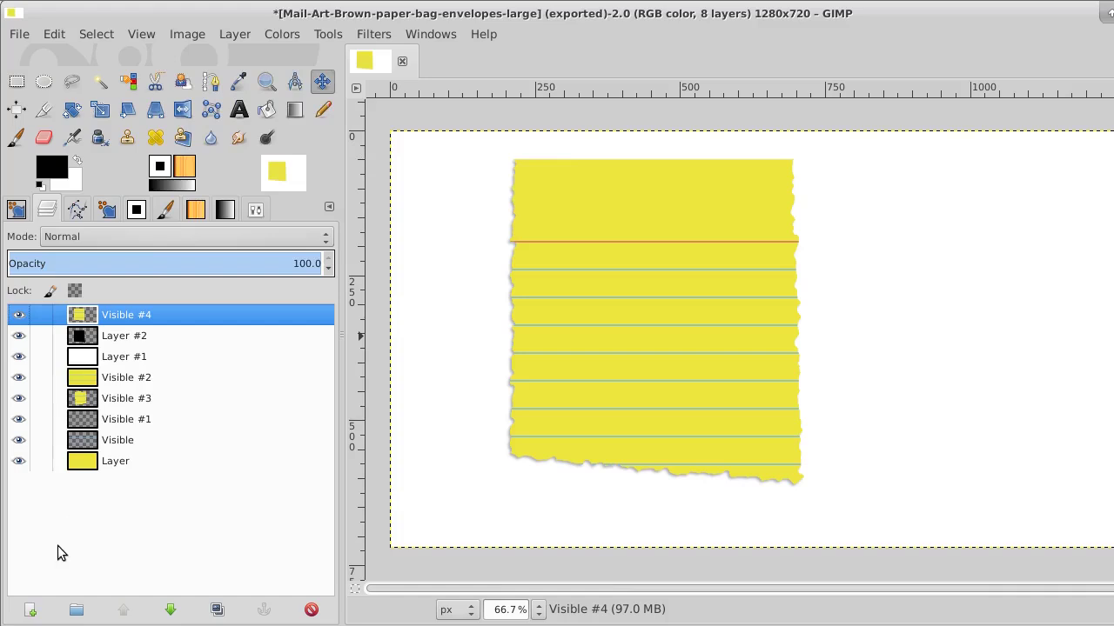
click(151, 339)
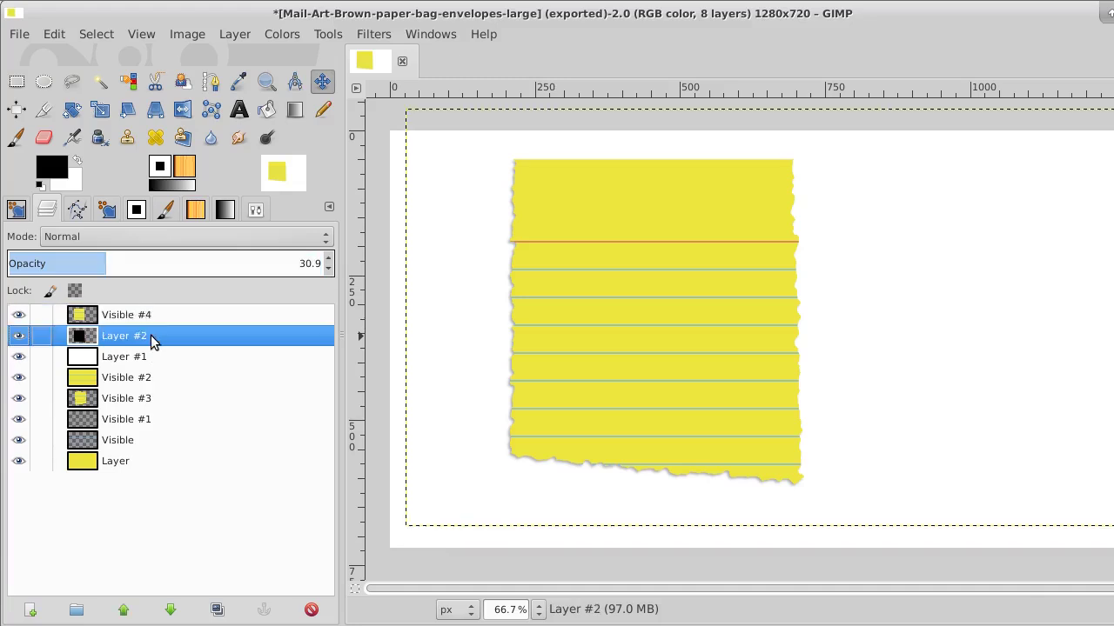
click(215, 609)
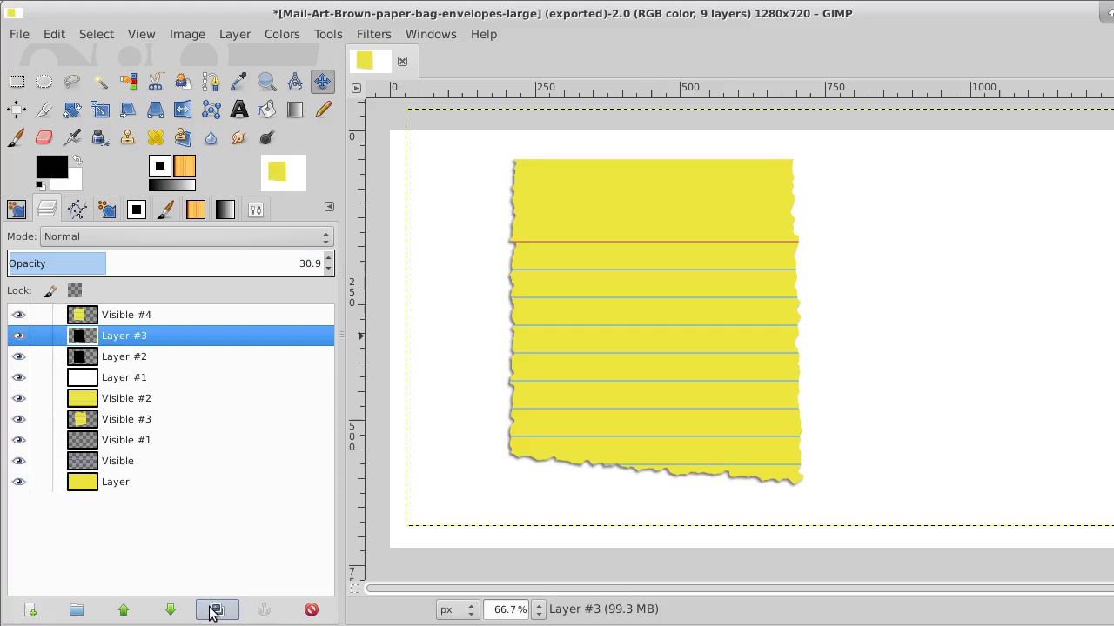
click(171, 610)
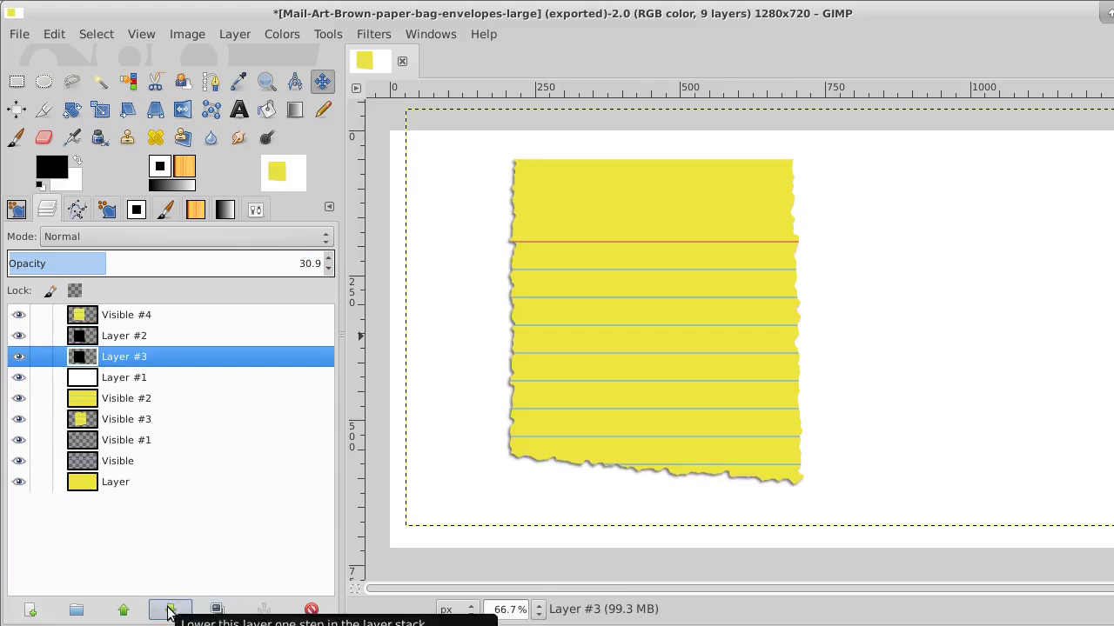
click(170, 609)
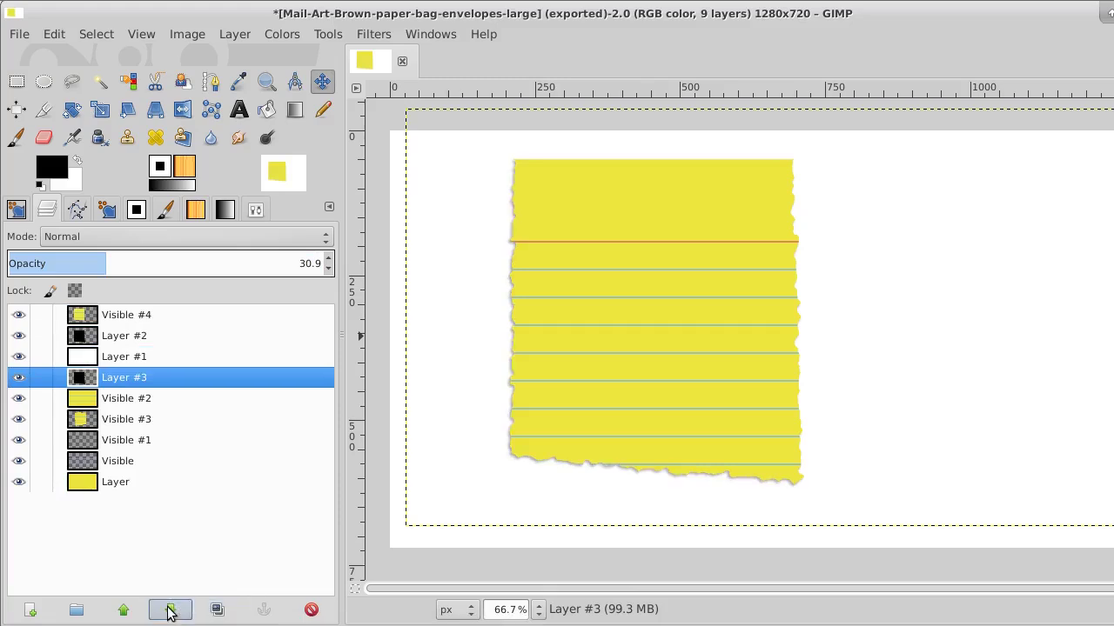
Duplicate the yellow sheet Visible #4 and lower the copy below Layer #1.
click(169, 312)
click(217, 609)
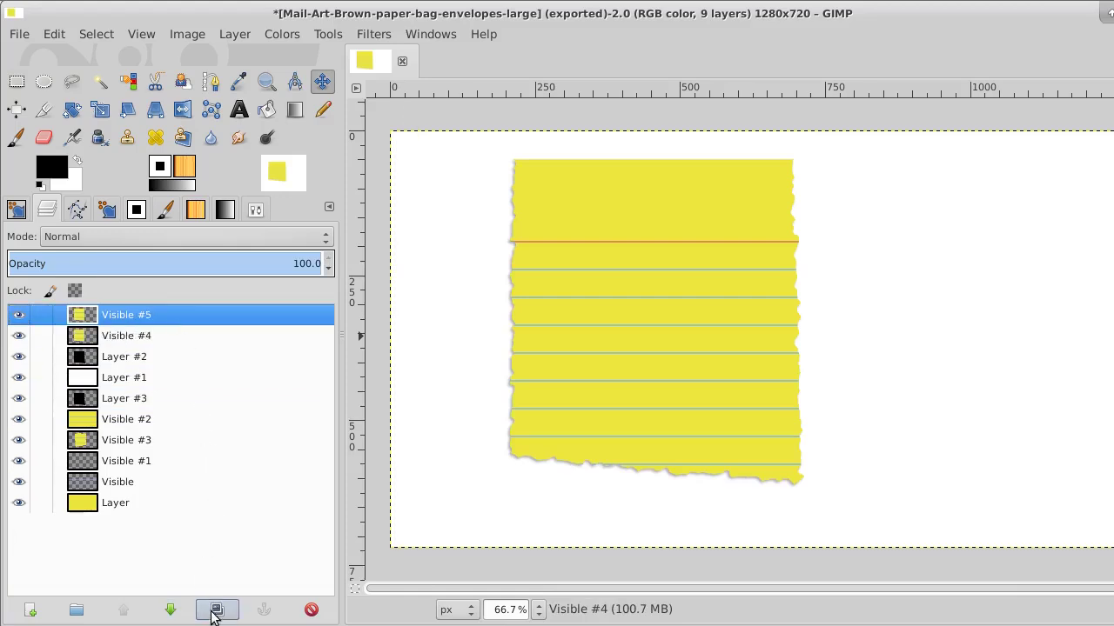
click(170, 610)
click(171, 610)
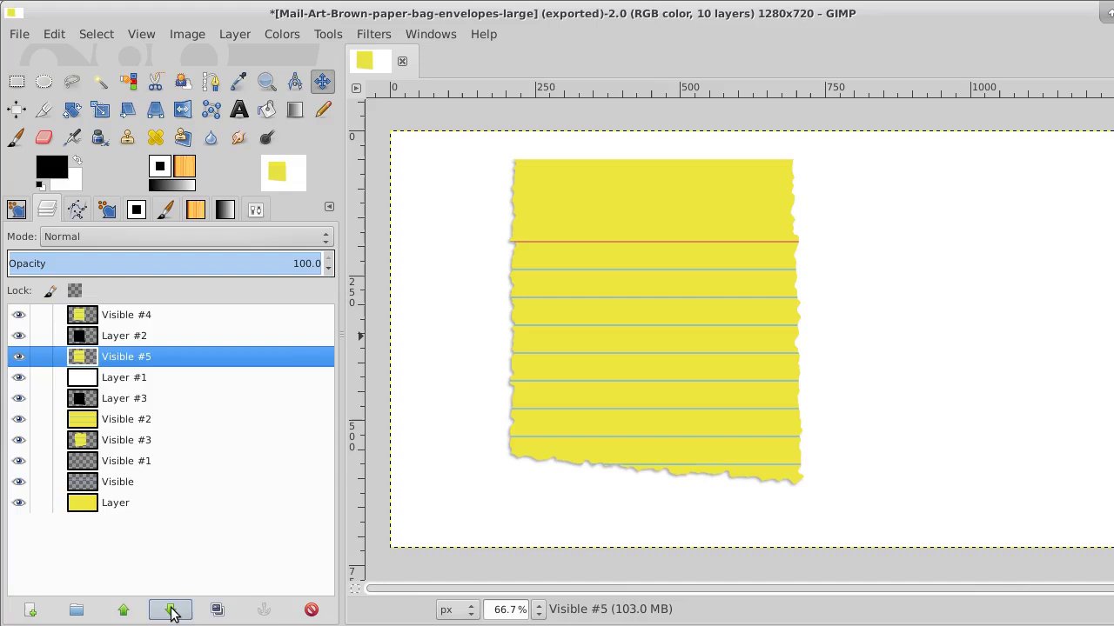
click(170, 610)
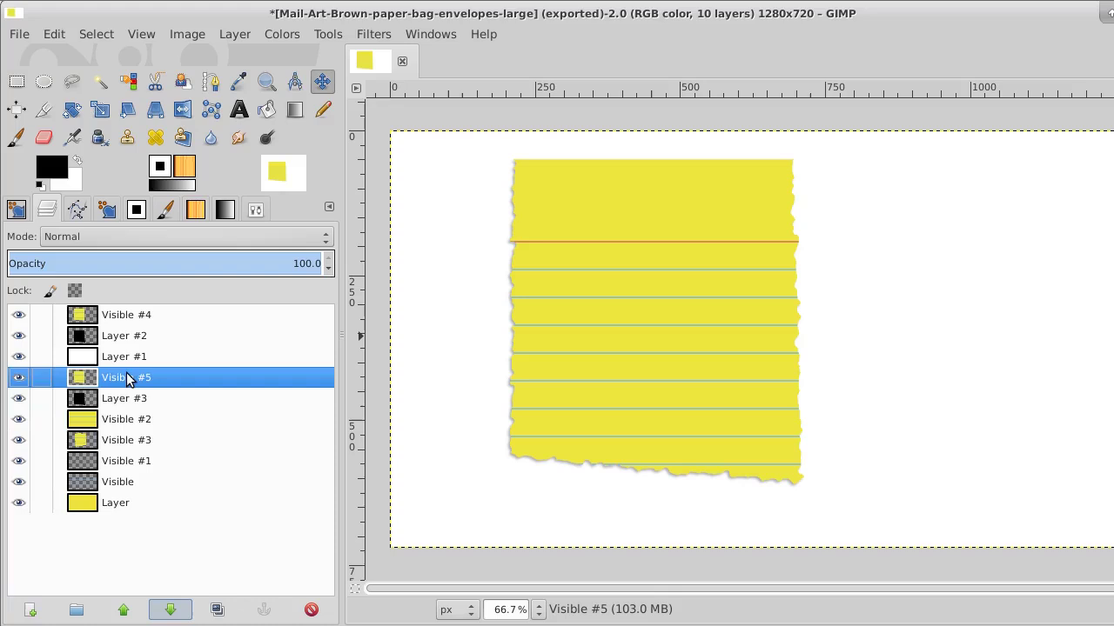
Merge Visible #4 down into the layer beneath, then hide Layer #2 to check it.
click(135, 318)
right_click(136, 318)
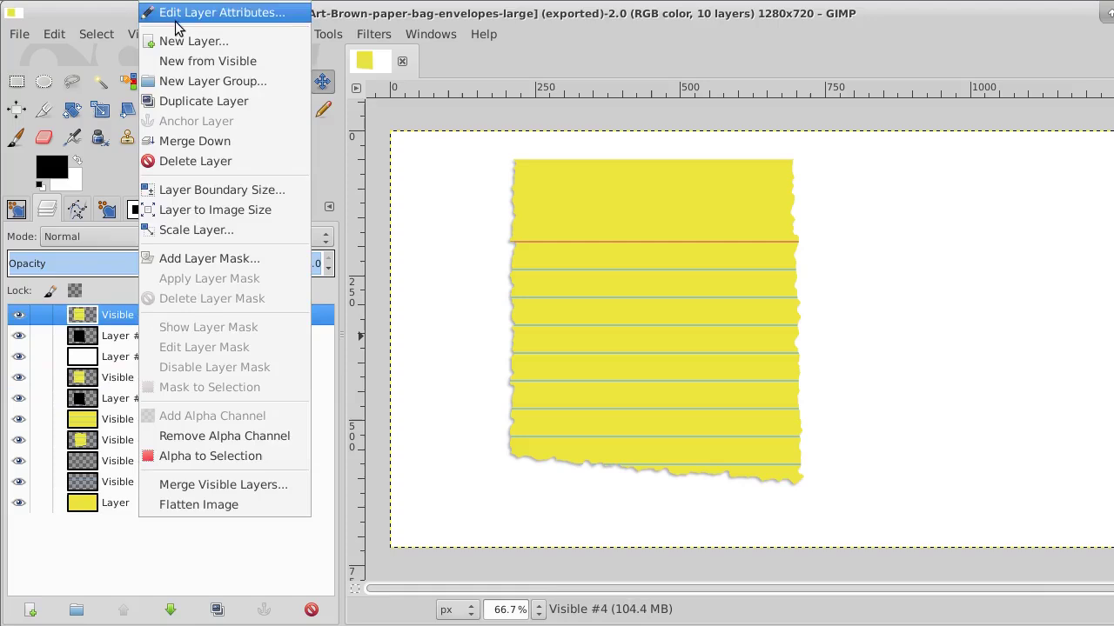
click(228, 141)
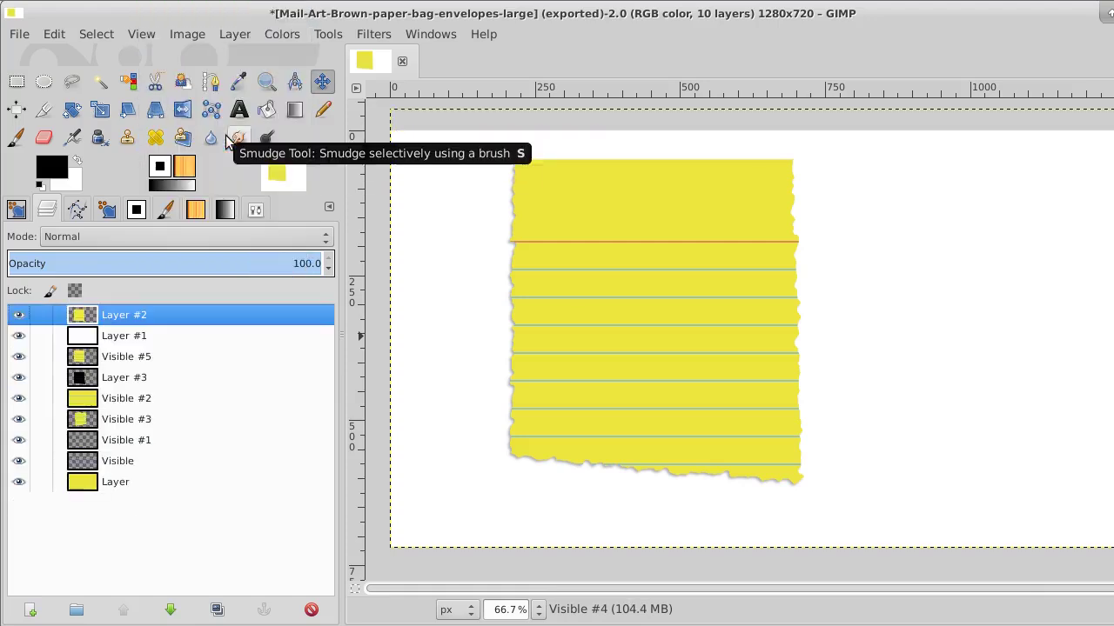
click(19, 315)
Show Layer #2 again and place a text box on the paper's first ruled line.
click(20, 316)
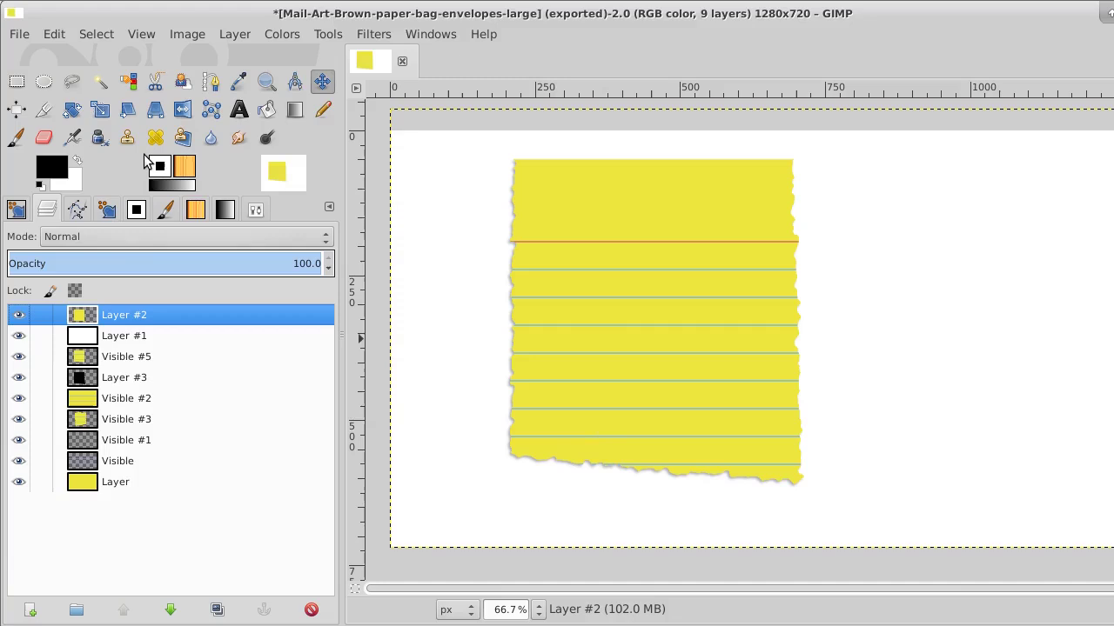
click(239, 110)
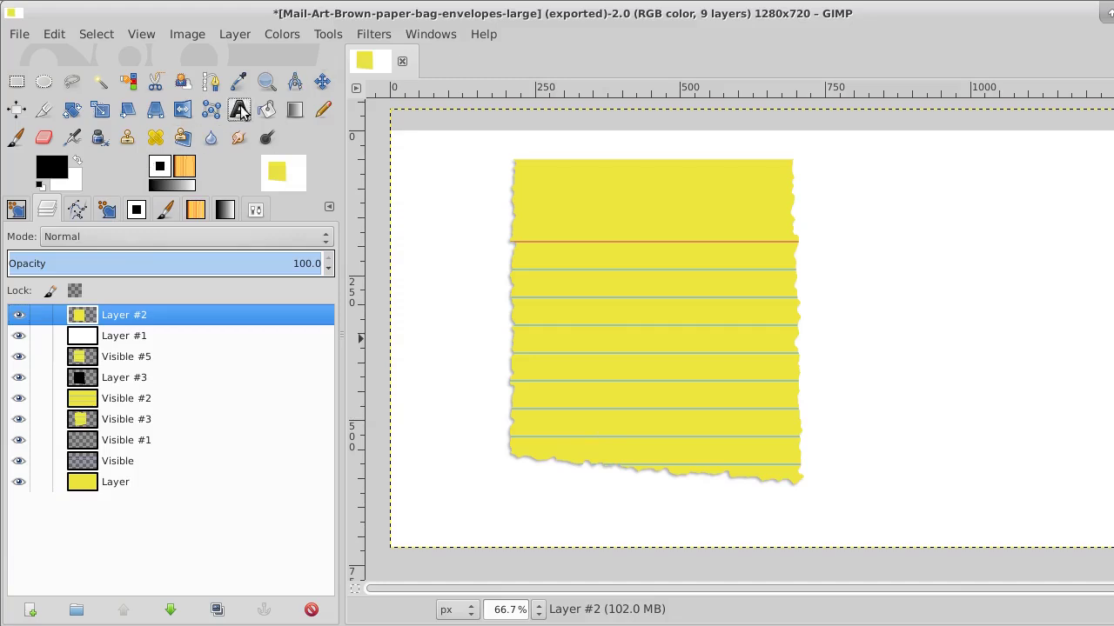
click(544, 271)
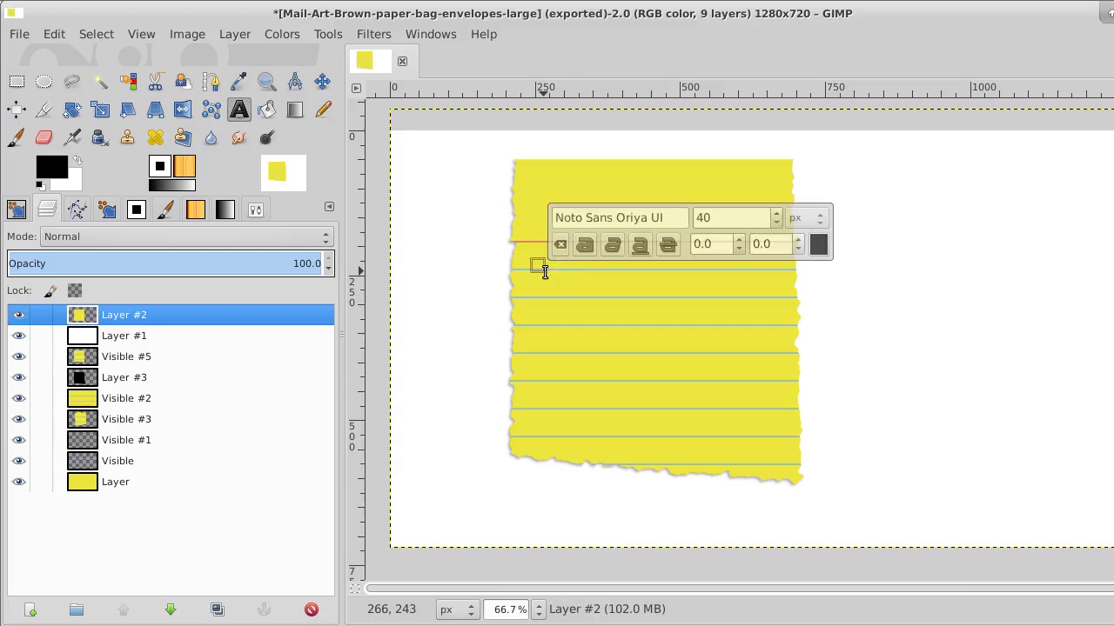
Choose Dancing Script at 40 px as the text tool's font.
click(256, 209)
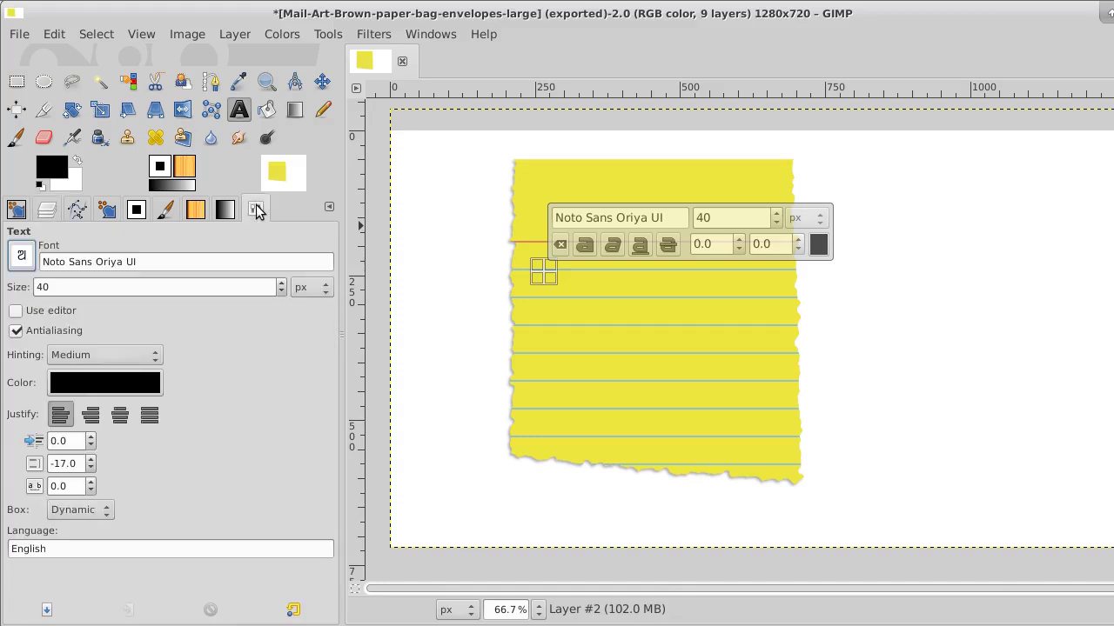
click(22, 258)
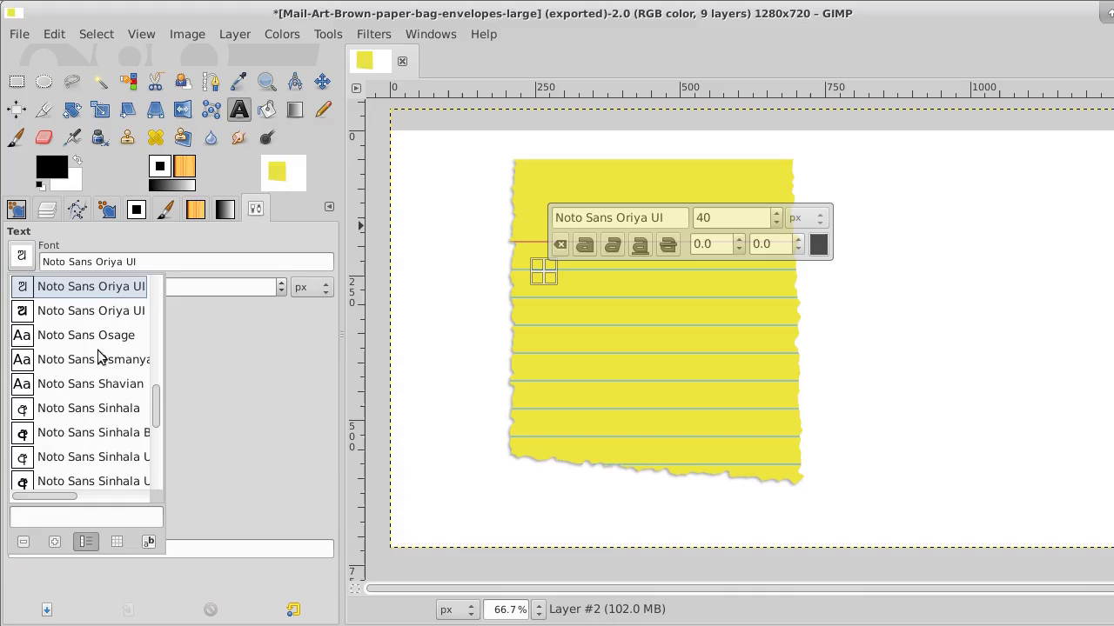
scroll(151, 383, down, 15)
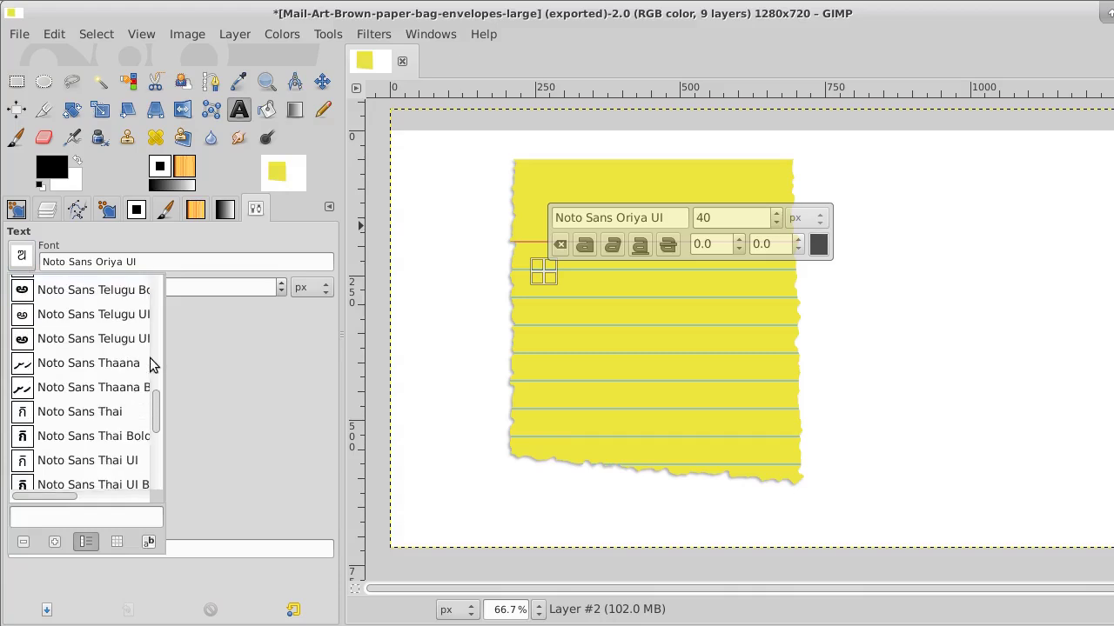
scroll(147, 348, down, 20)
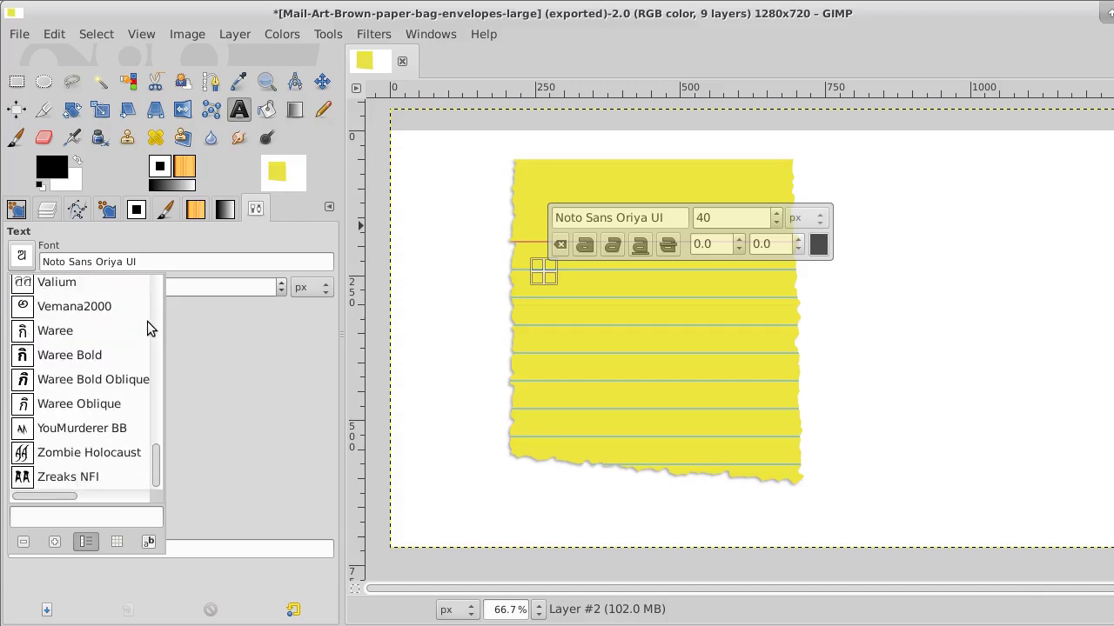
drag(152, 456, 153, 280)
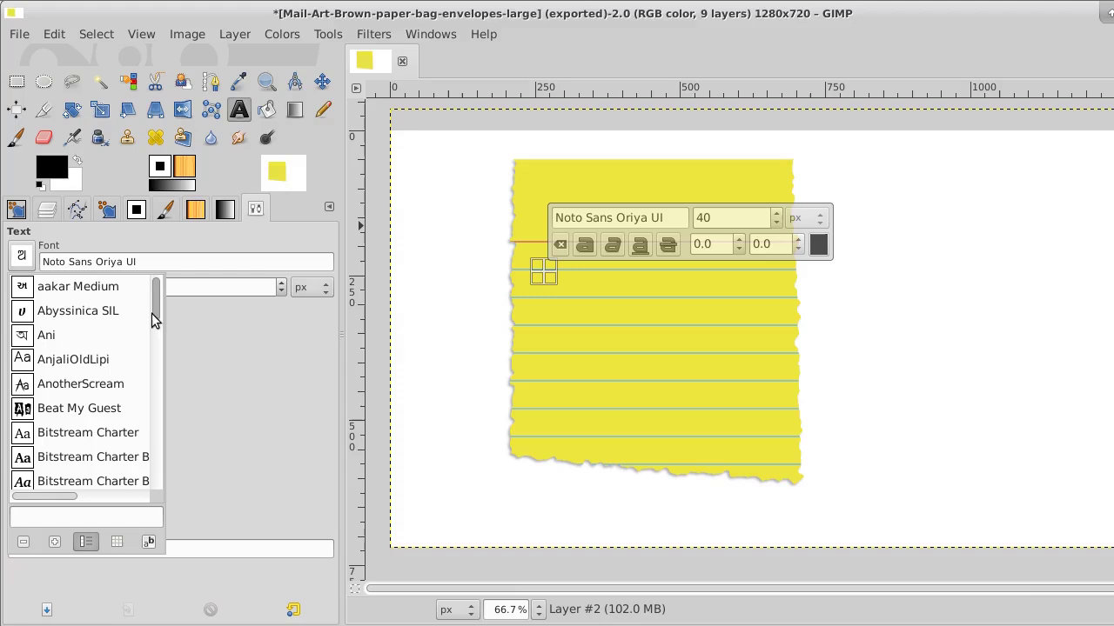
scroll(154, 301, down, 5)
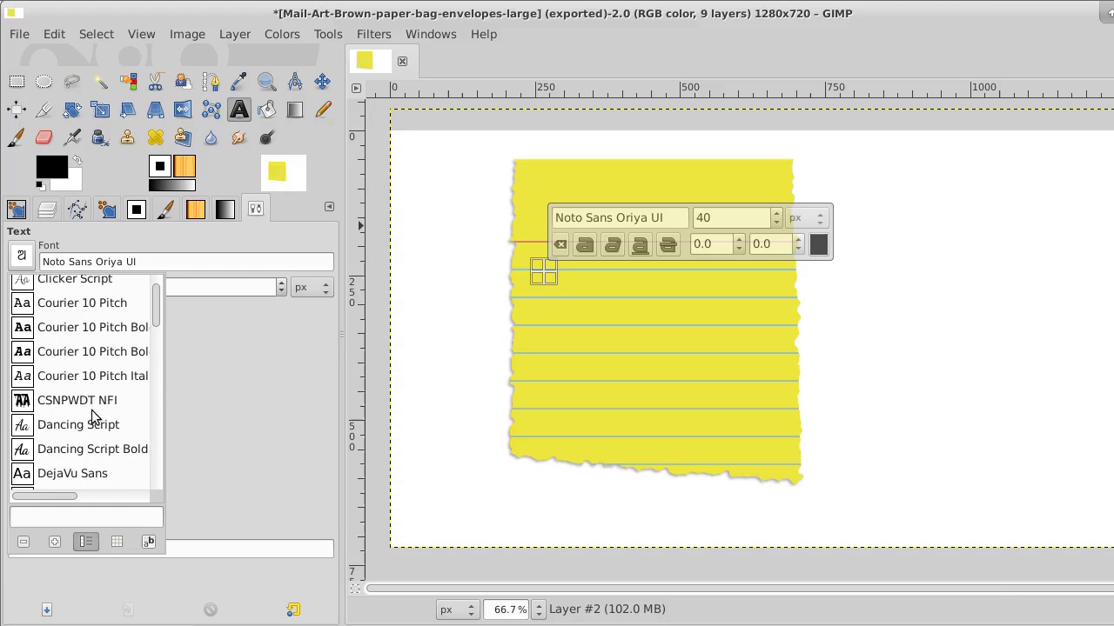
click(63, 426)
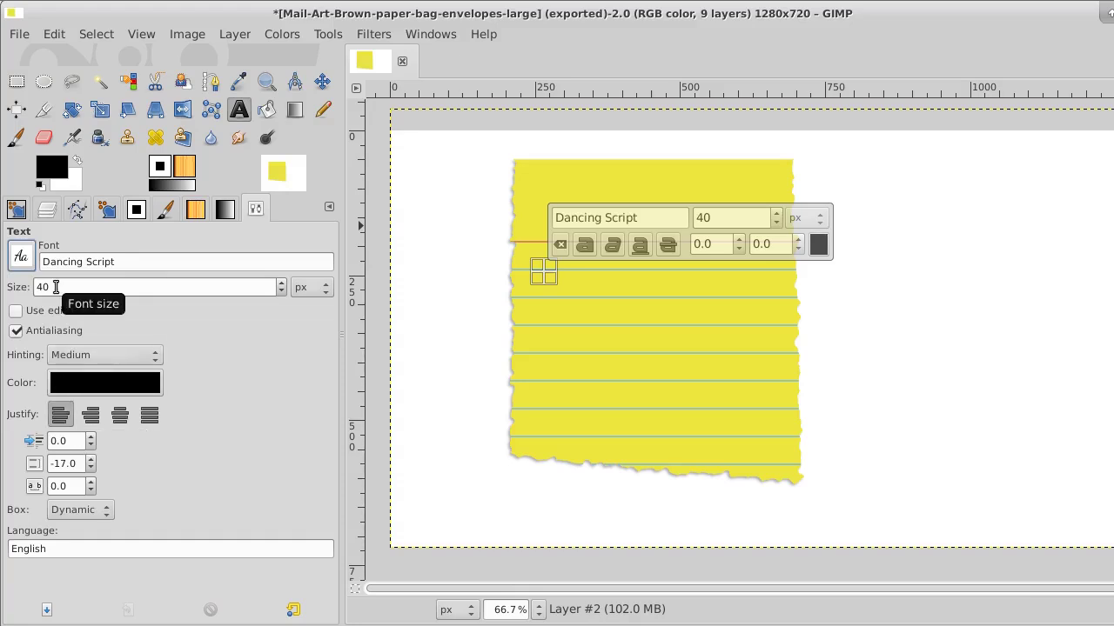
key(shift+t)
text(hi)
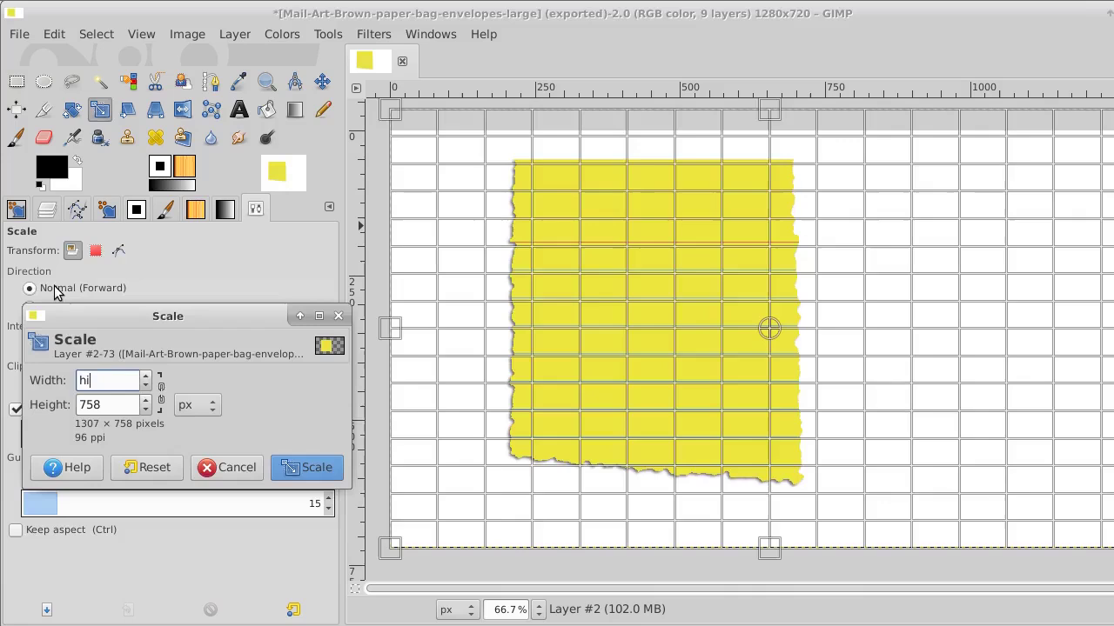
text(s is from)
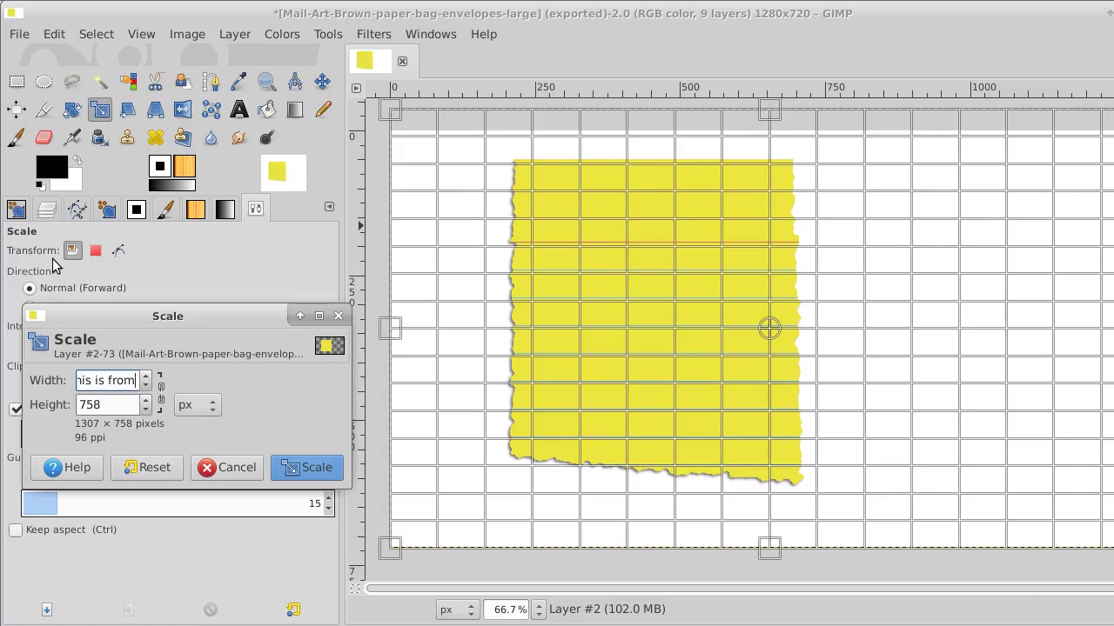
click(240, 468)
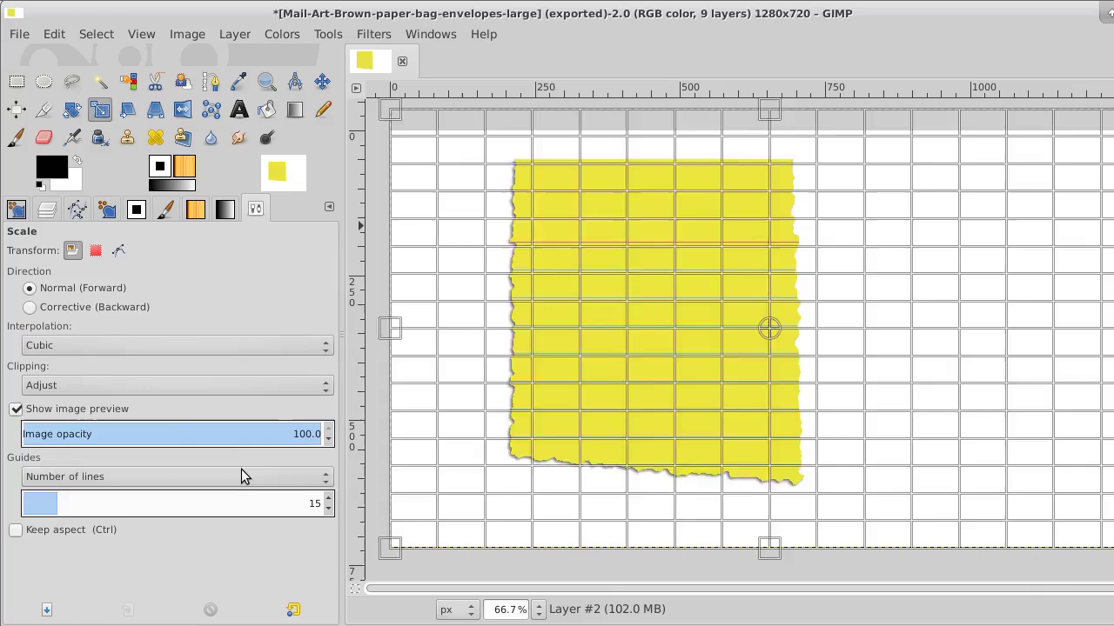
Type 'This is from Google Font' on the first ruled line, fixing the capital G.
click(240, 111)
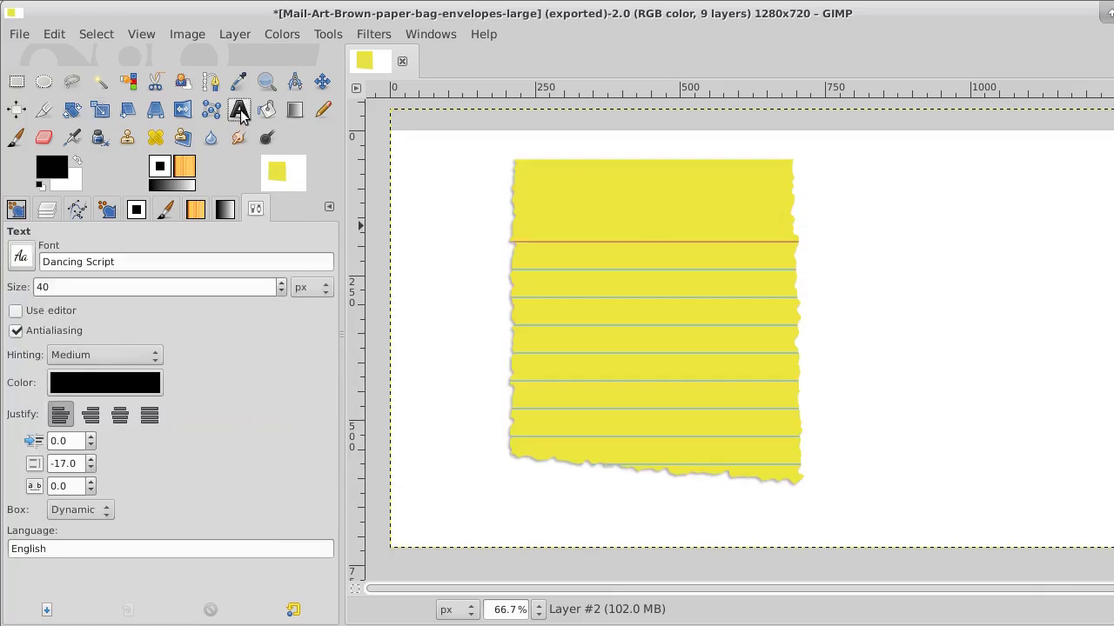
click(555, 261)
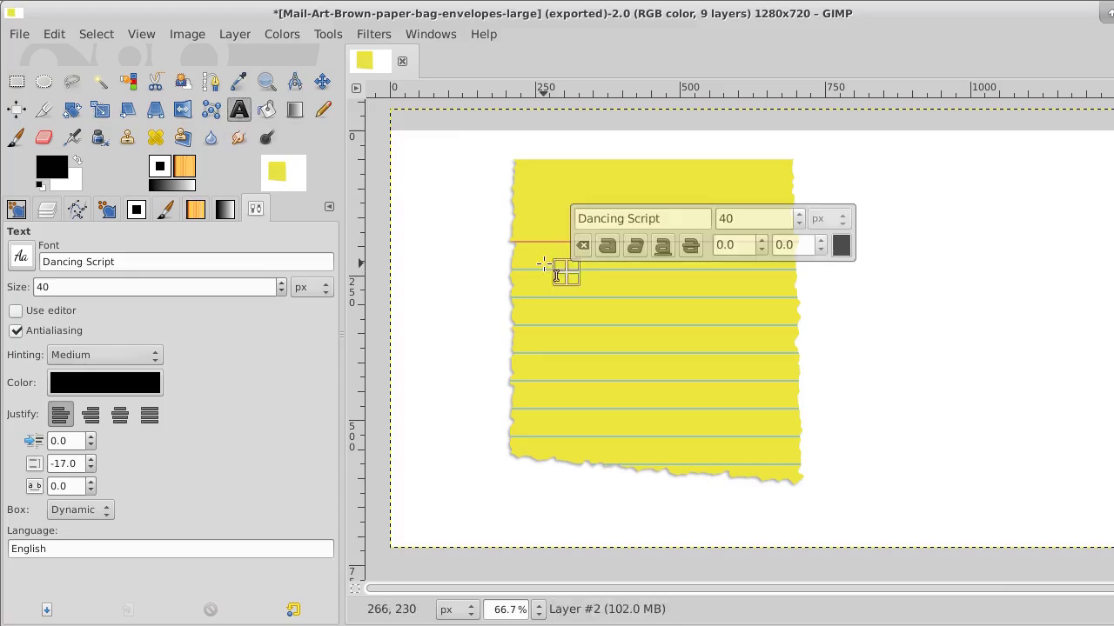
text(Thi)
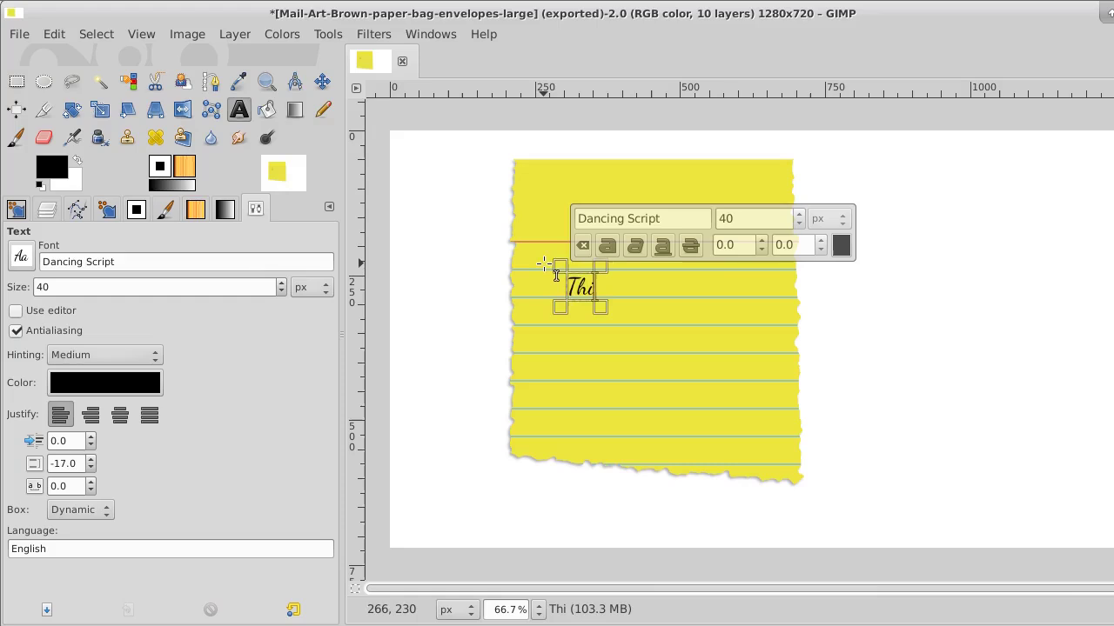
text(s is fr)
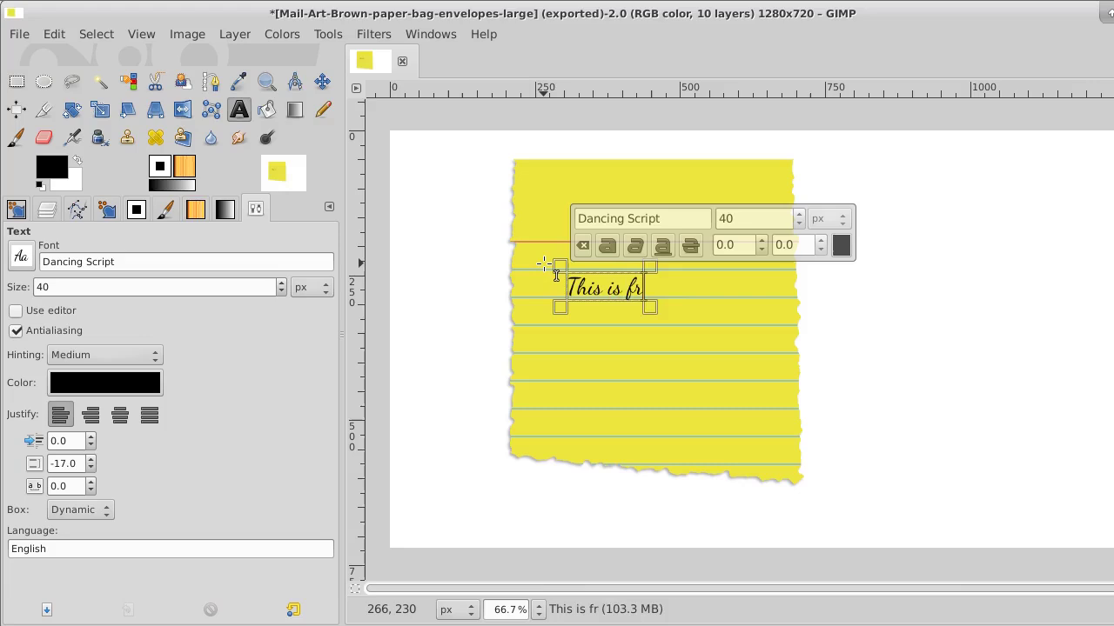
text(om)
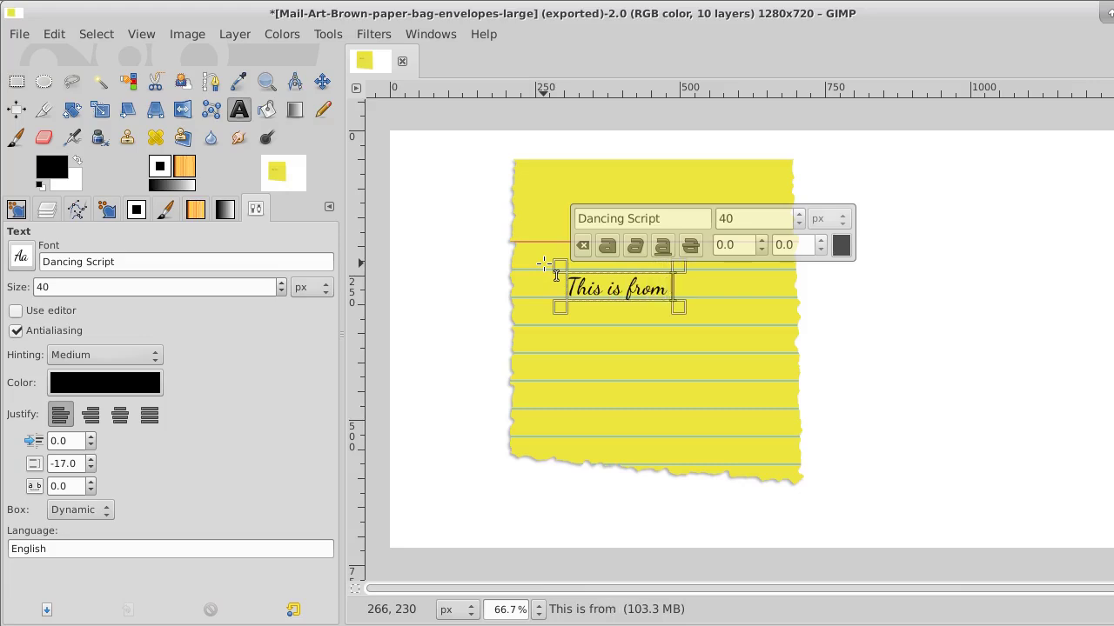
text( goo)
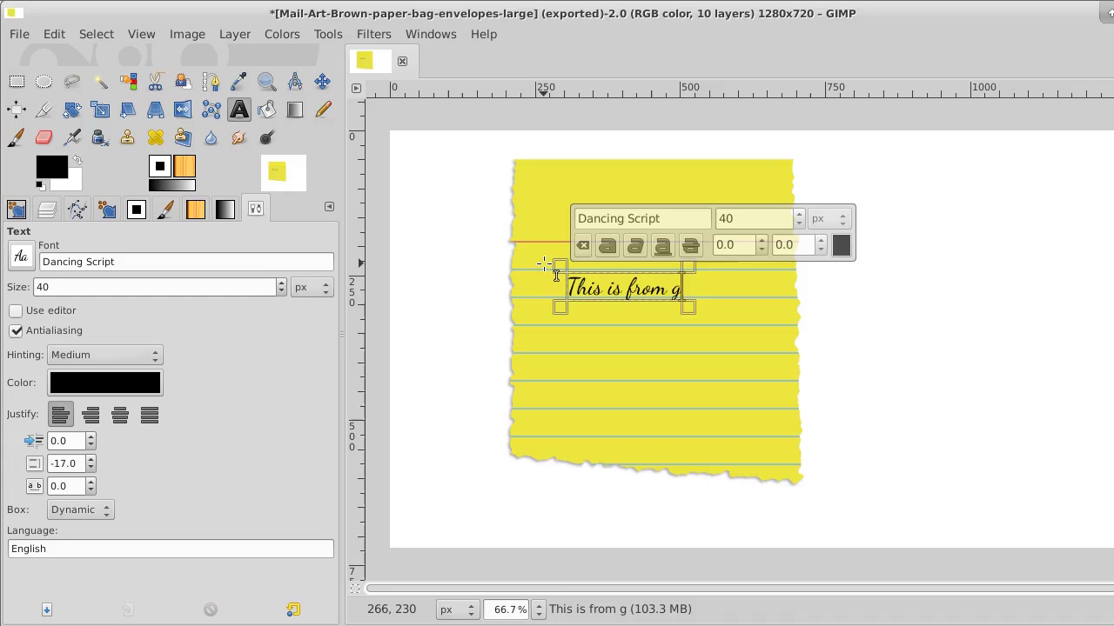
key(BackSpace)
key(BackSpace)
key(BackSpace)
text(Goog)
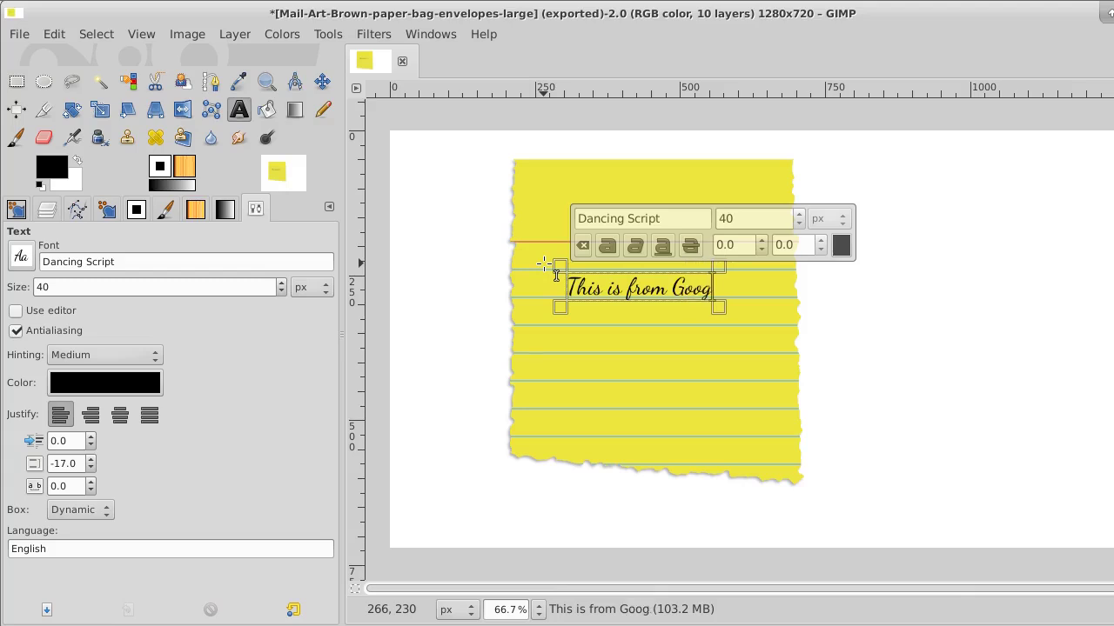
text(le)
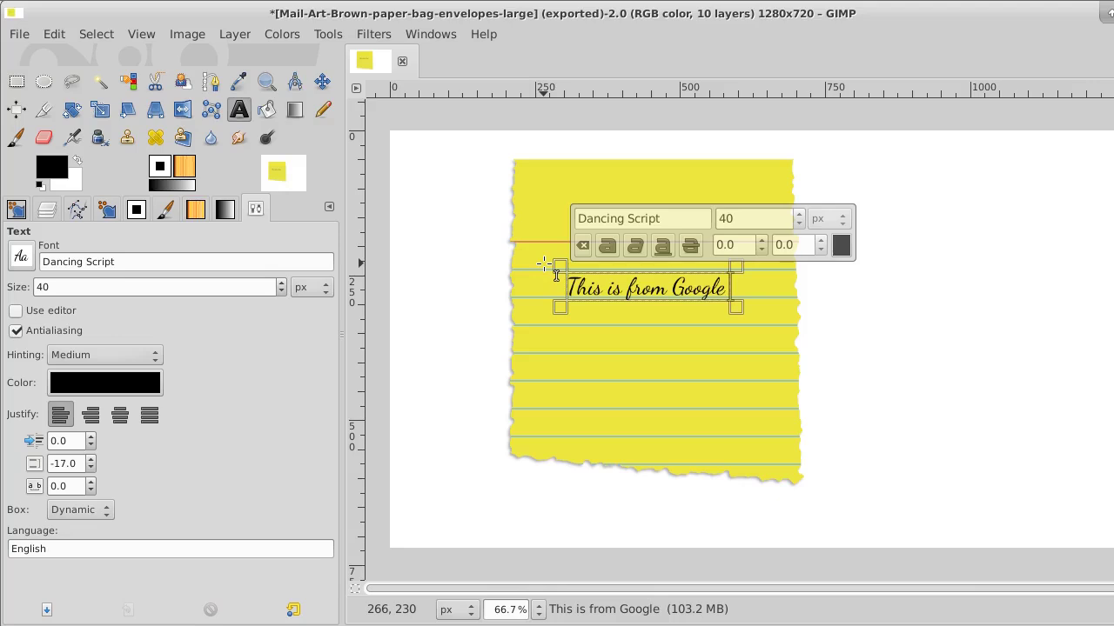
text( Font)
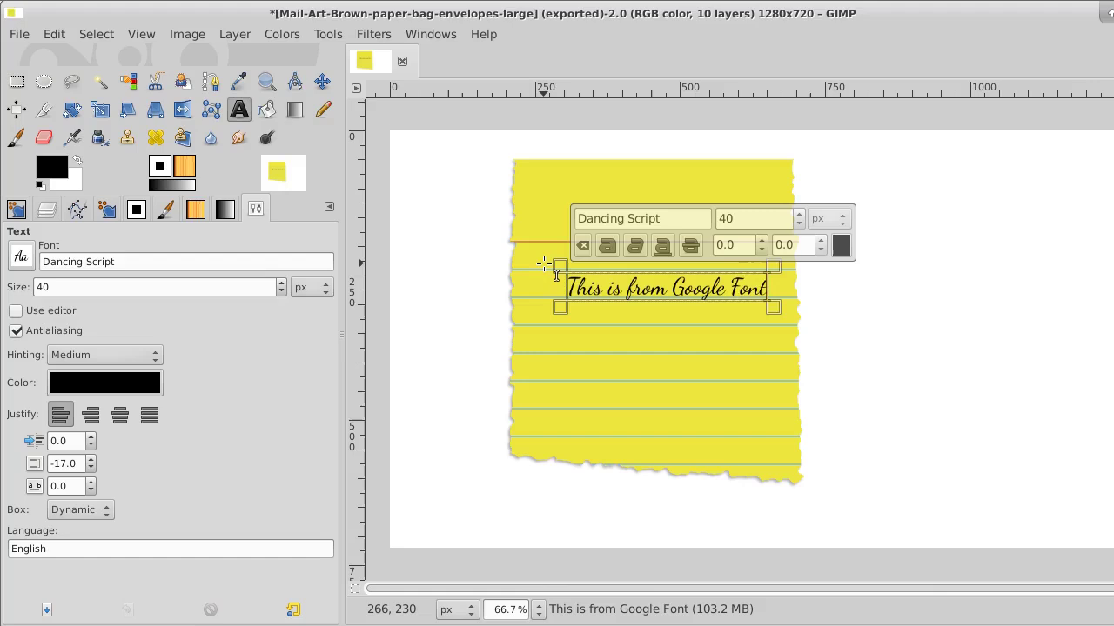
click(545, 266)
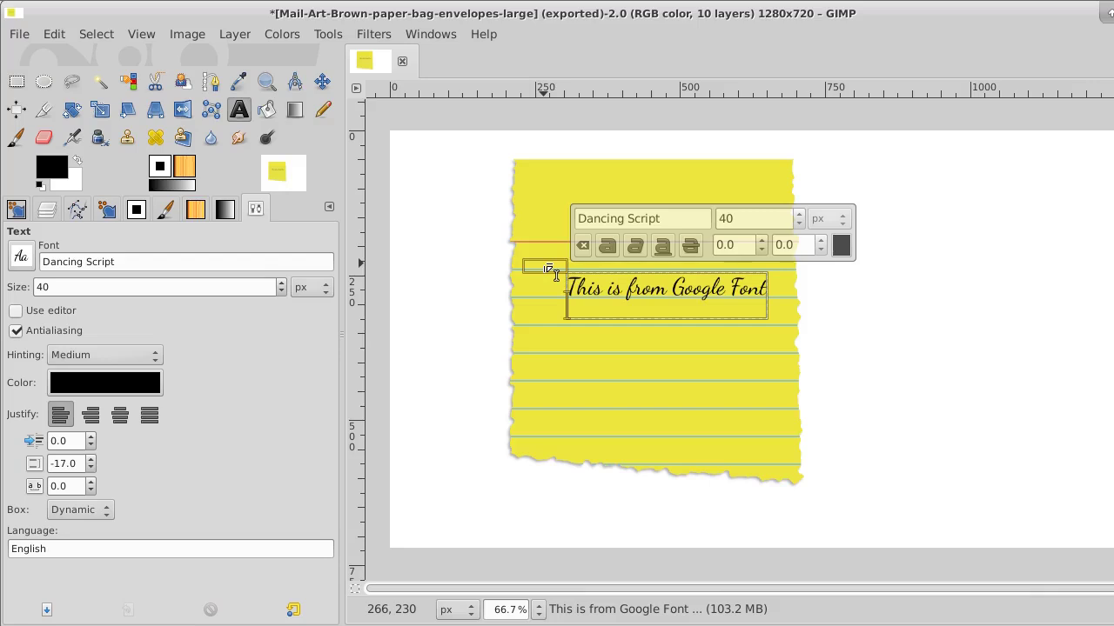
Add the text lines 'It ia a great resource for' and 'fonts and can be downloaded'.
key(Return)
text(It)
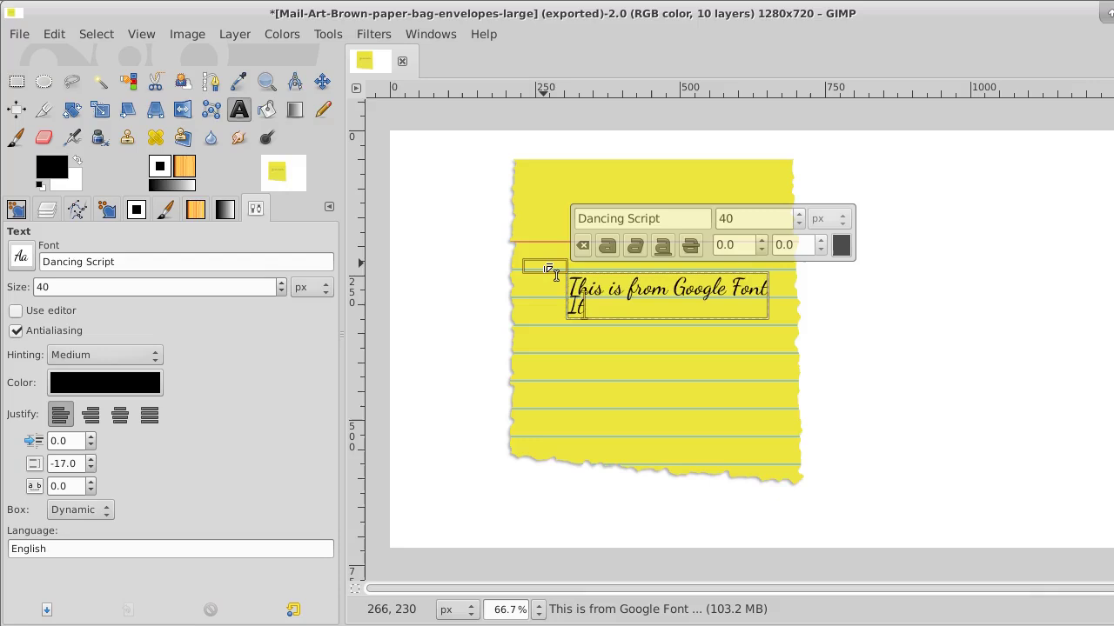
text( ia)
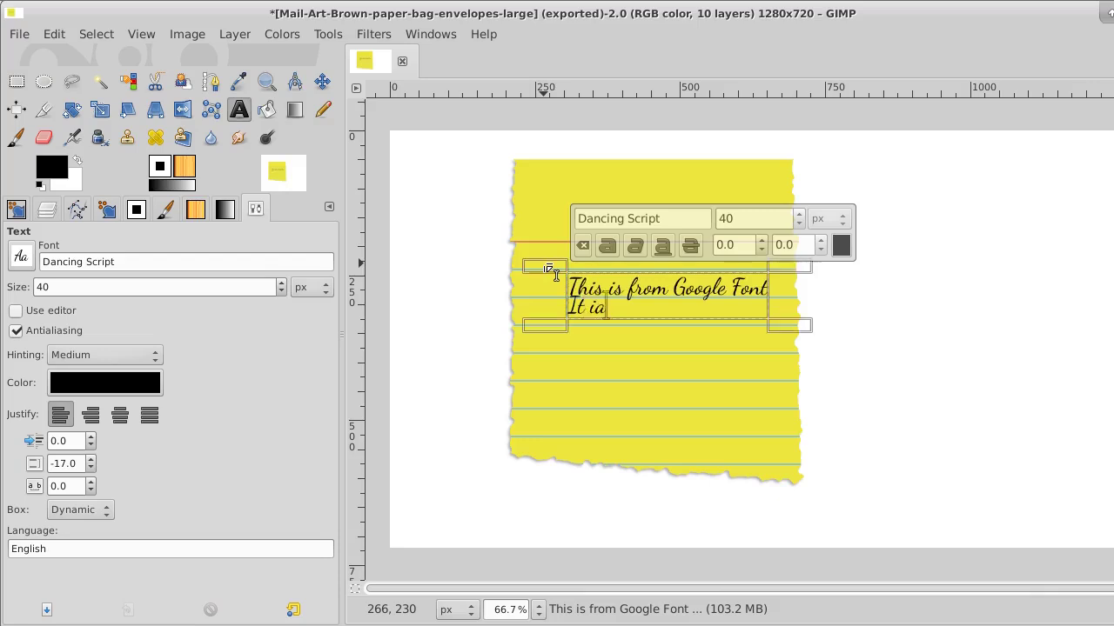
text( a gre)
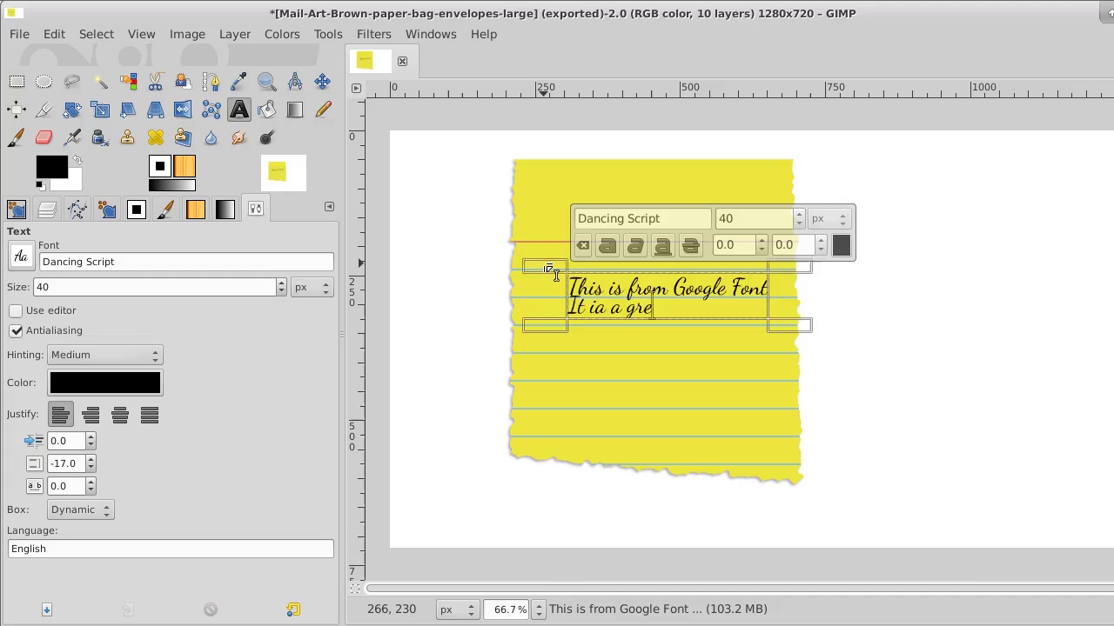
text(at resource)
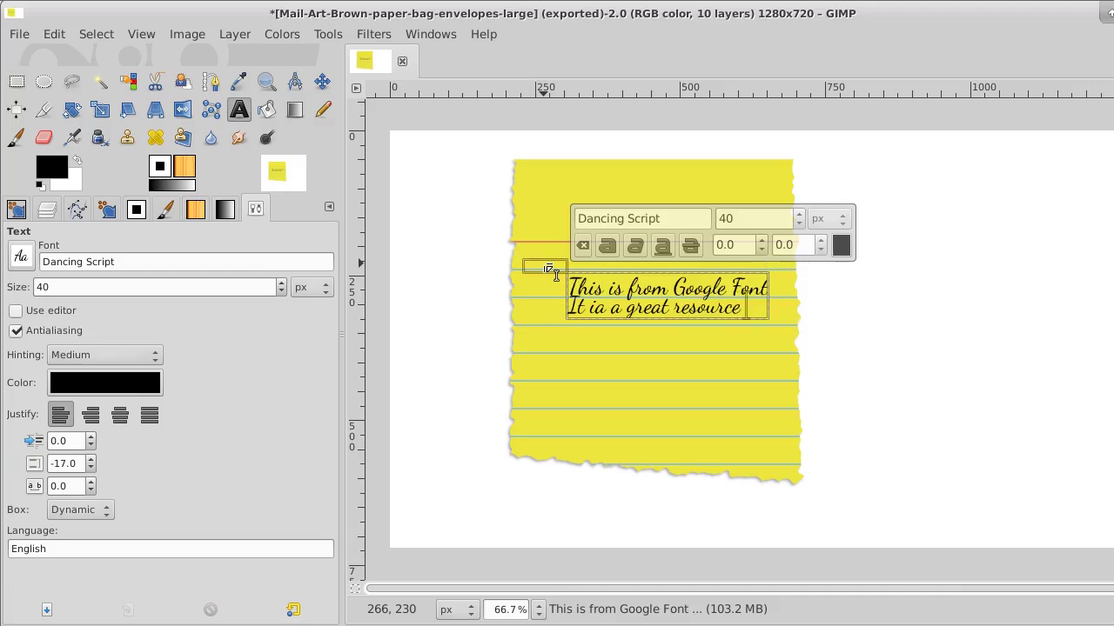
text( for)
key(Return)
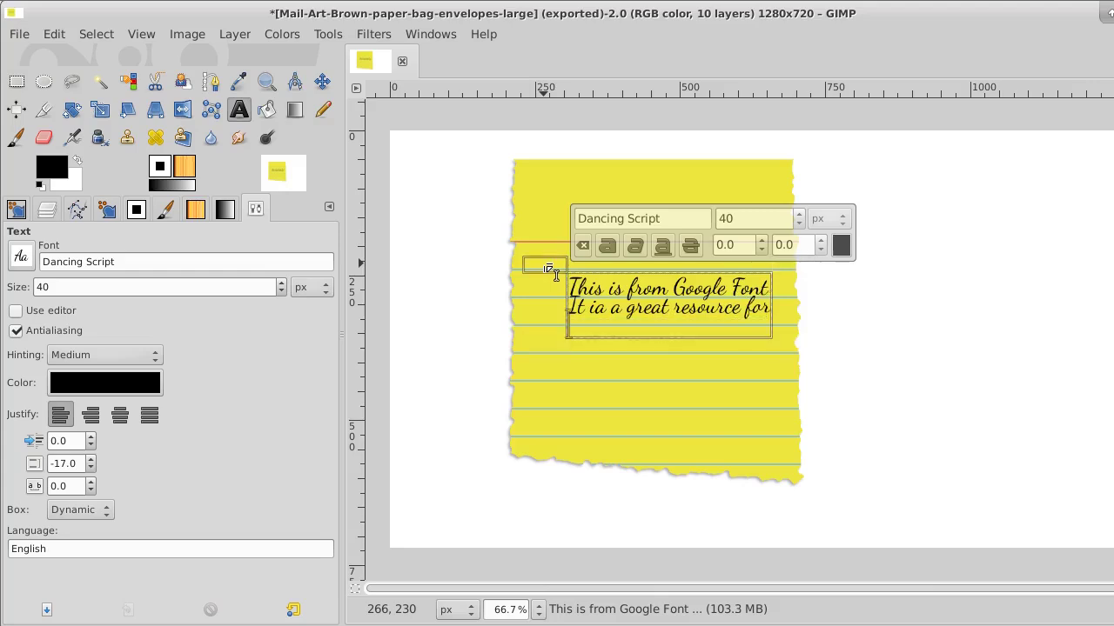
text(f)
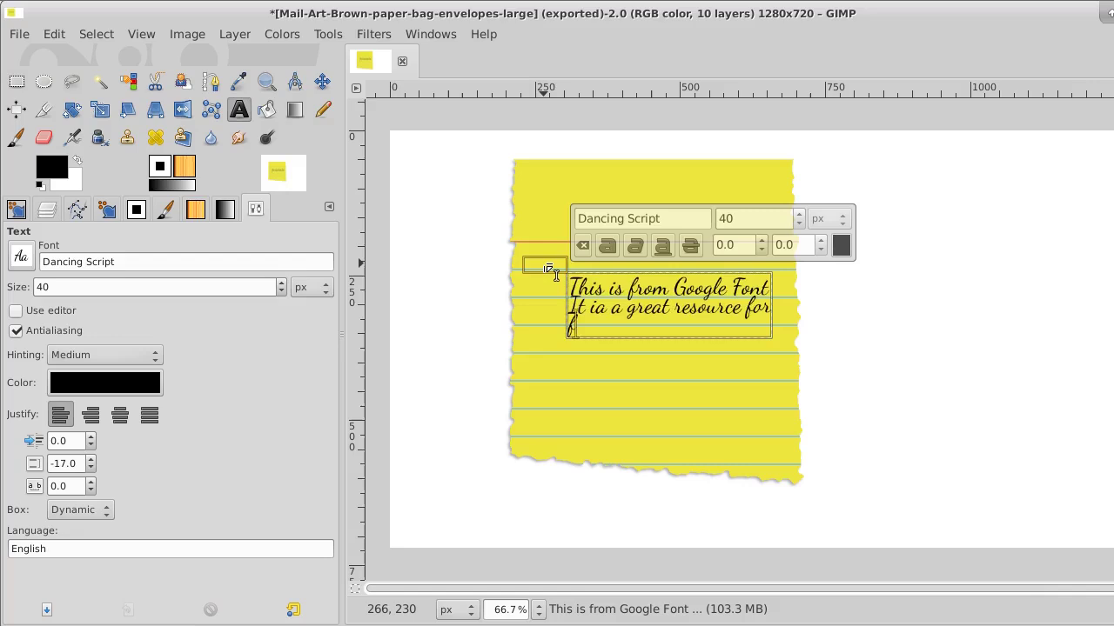
text(ont)
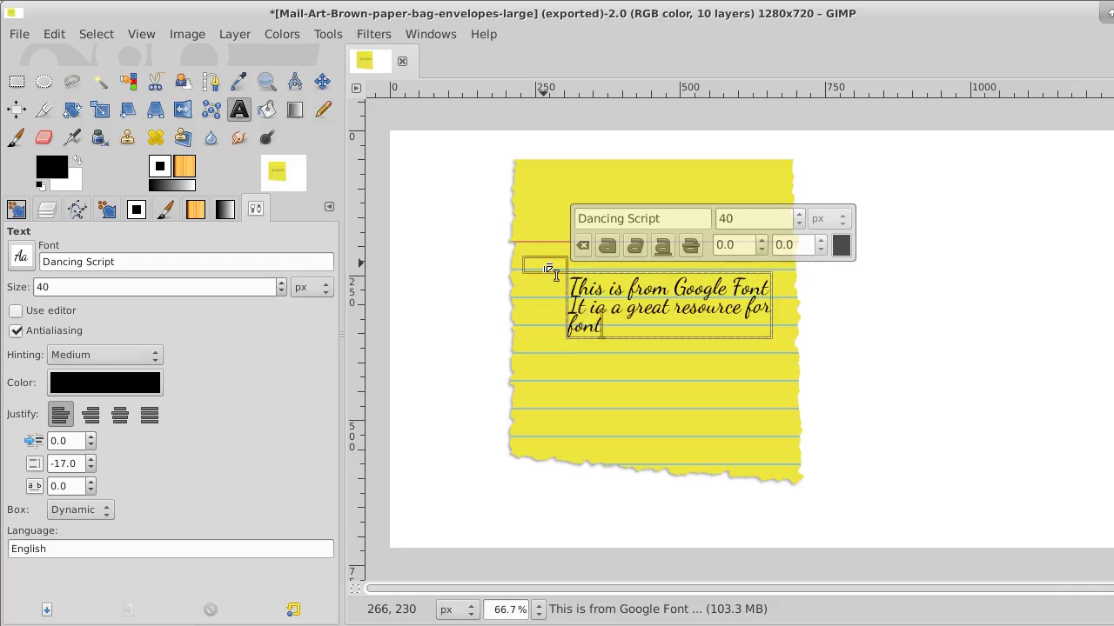
text(s and)
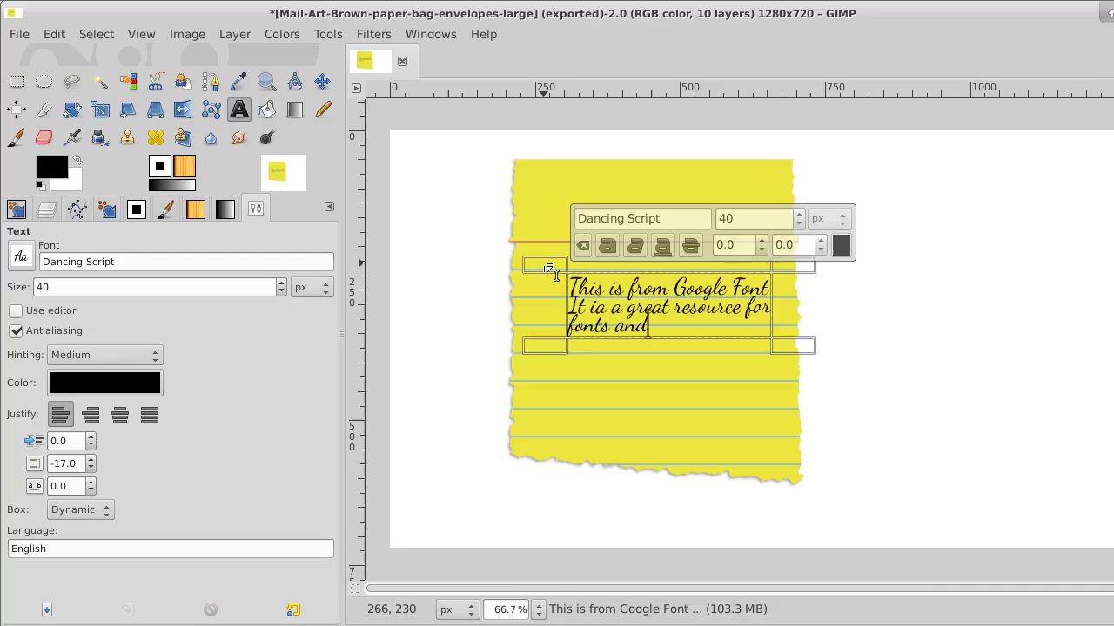
text( can)
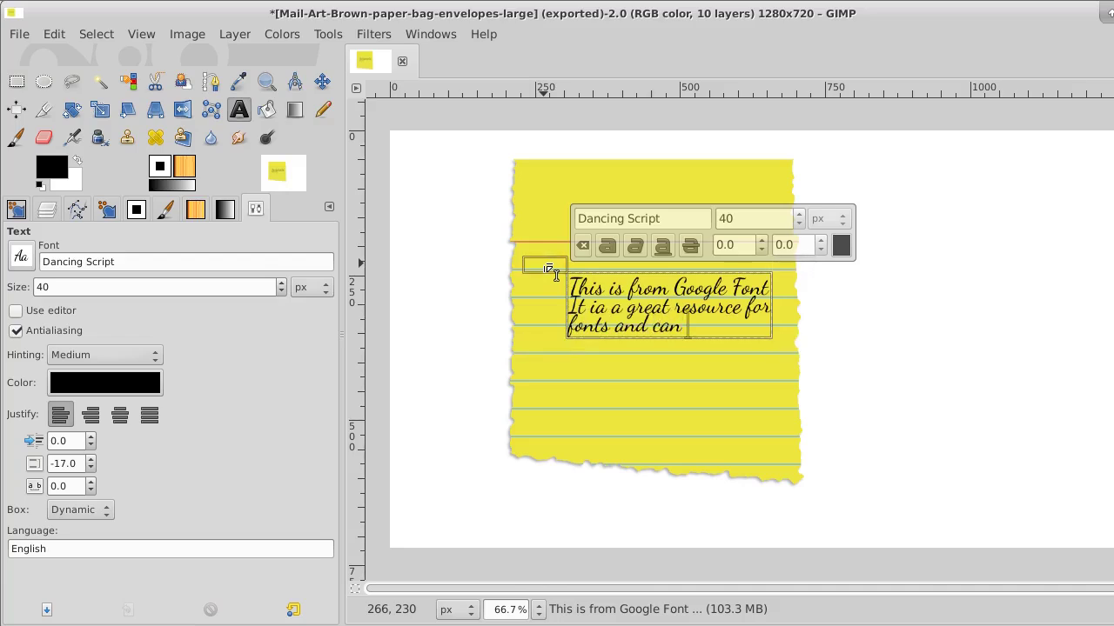
text( be down)
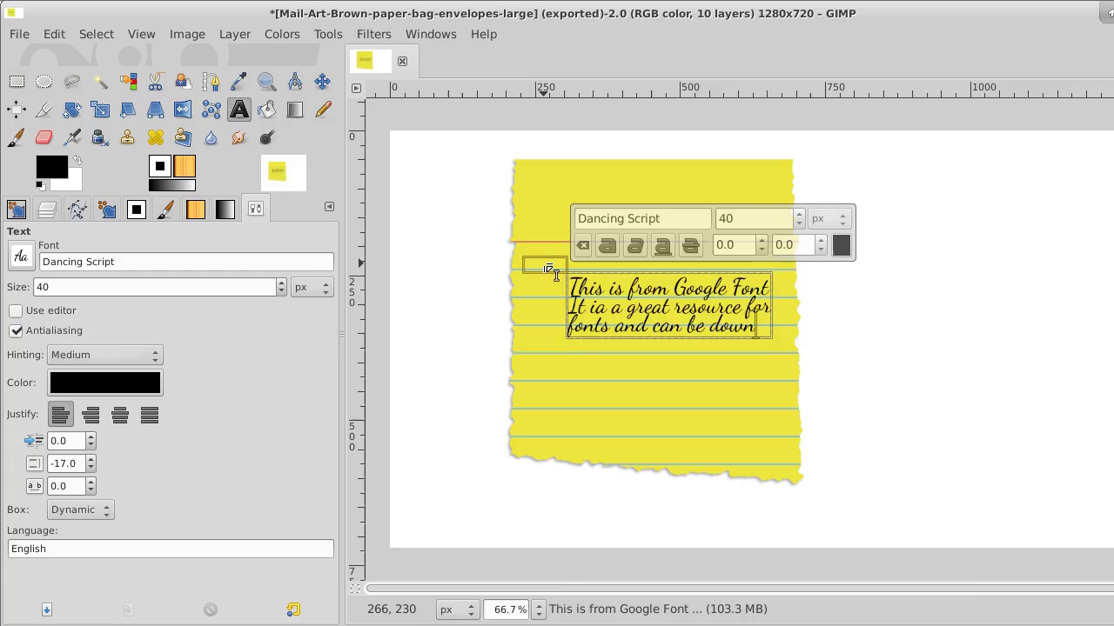
text(loaded)
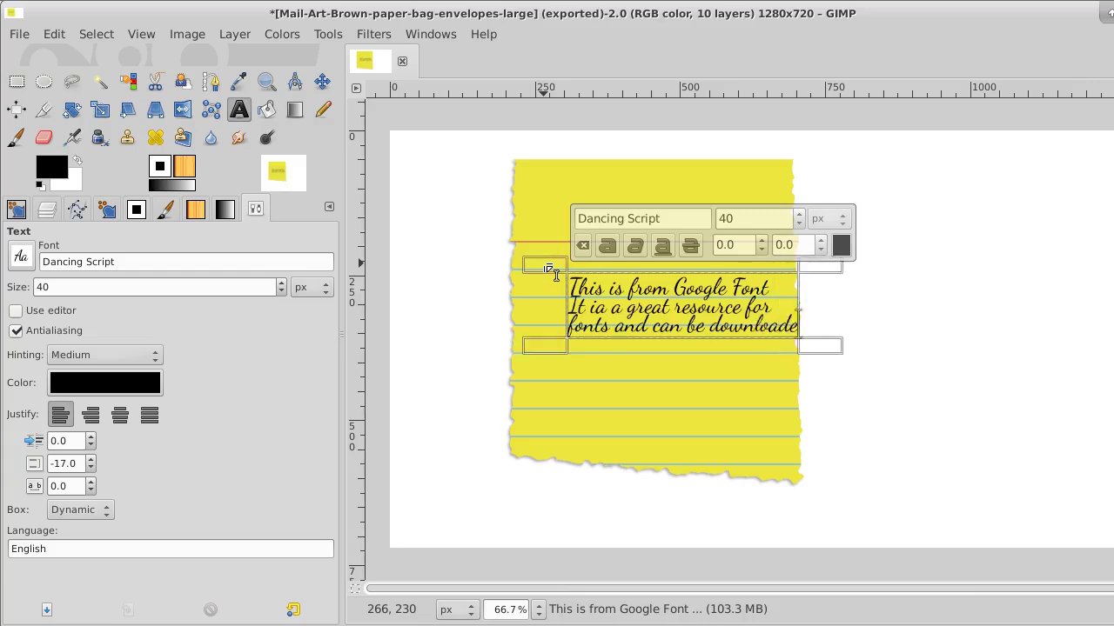
Break 'downloaded' onto a fourth line and end it with 'for free.'.
key(Left)
key(Left)
key(Left)
key(Left)
key(Left)
key(Left)
key(Left)
key(Left)
key(Left)
key(Left)
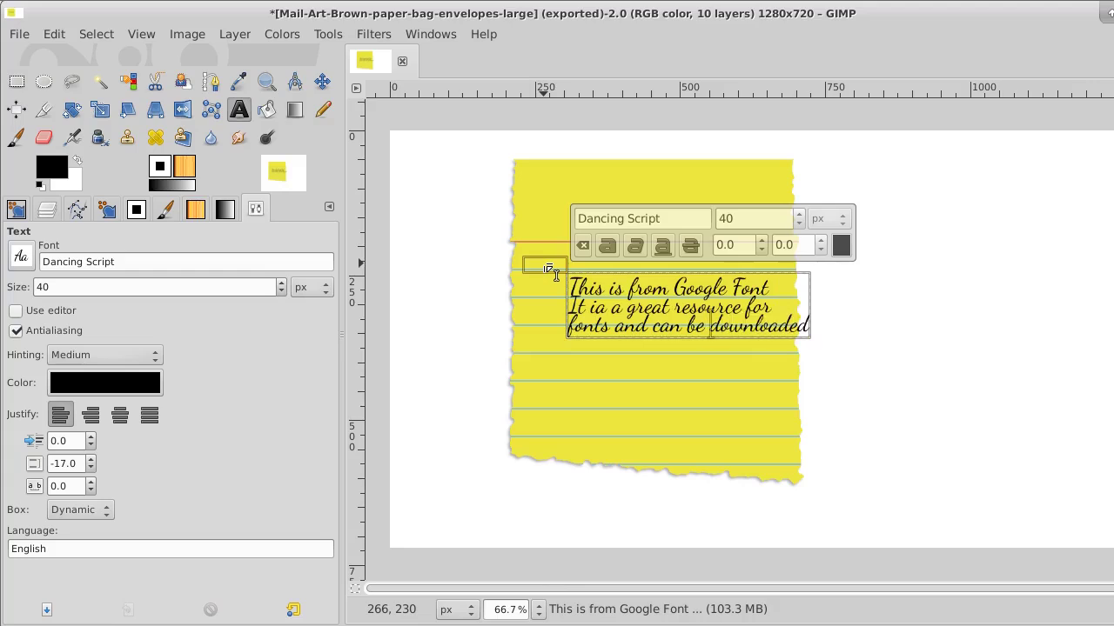
key(Return)
key(Right)
key(Right)
key(Right)
key(Right)
key(Right)
key(Right)
key(Right)
key(Right)
key(Right)
key(Right)
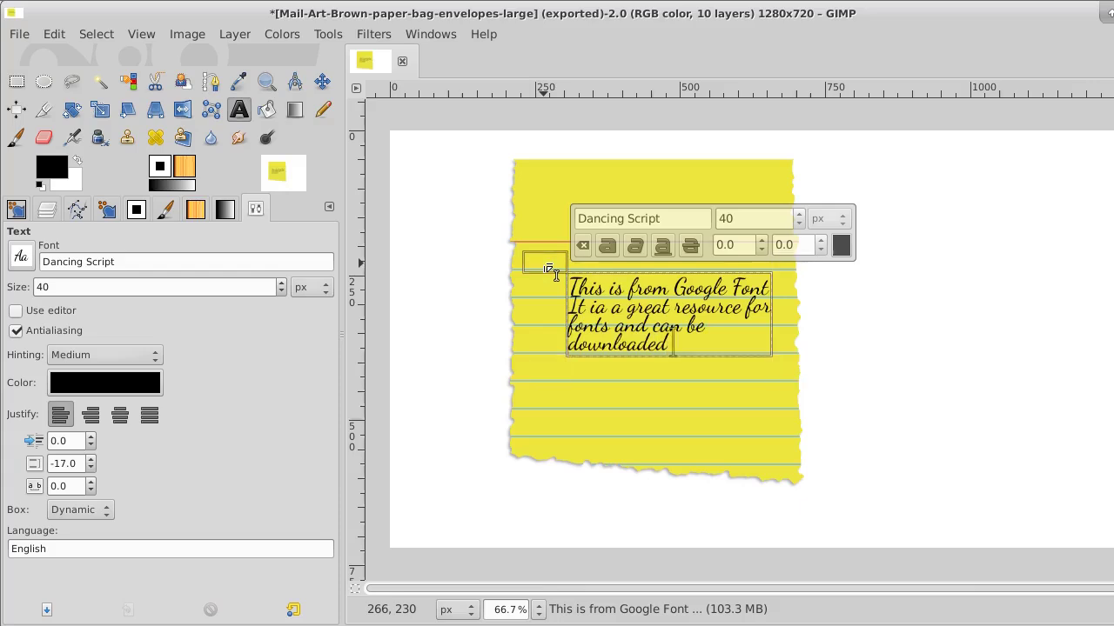
text(for free)
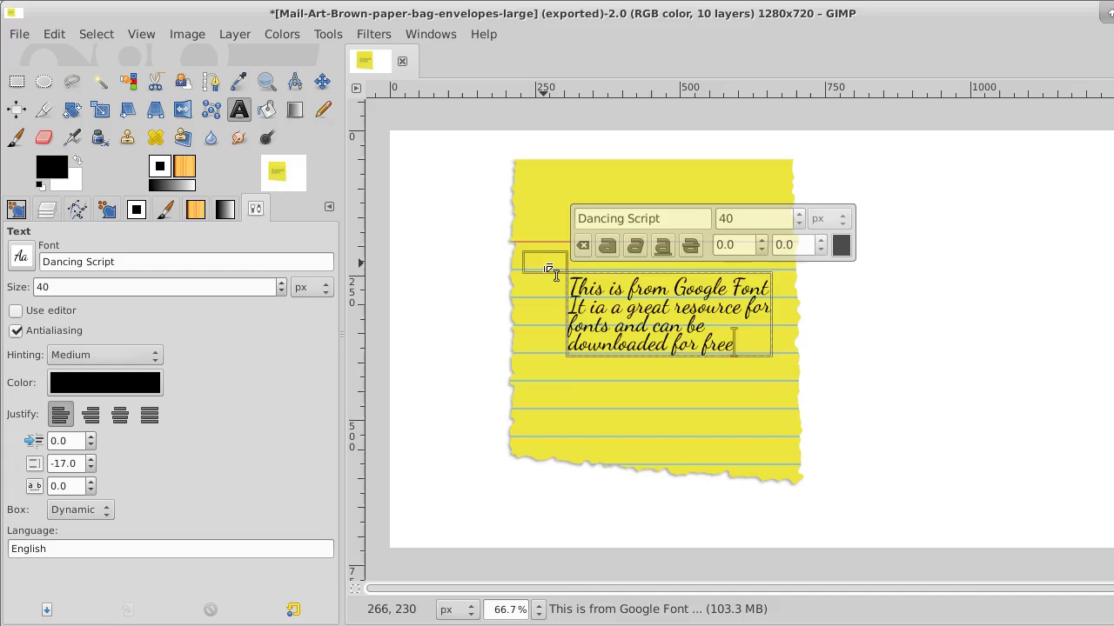
text(.)
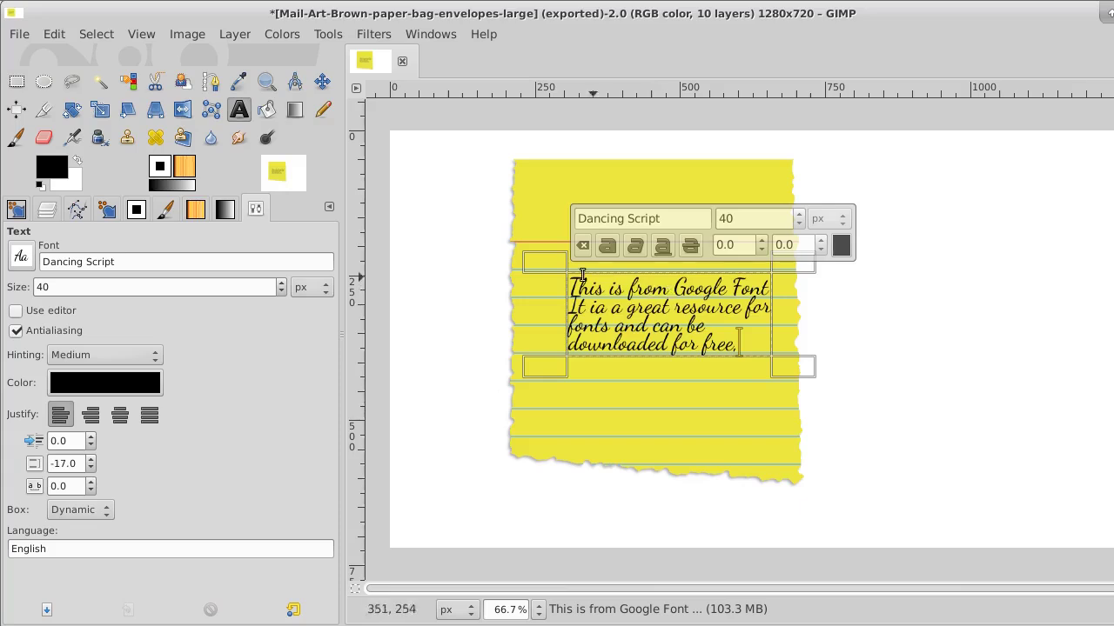
Nudge the script text slightly down and reselect it for text editing.
click(322, 85)
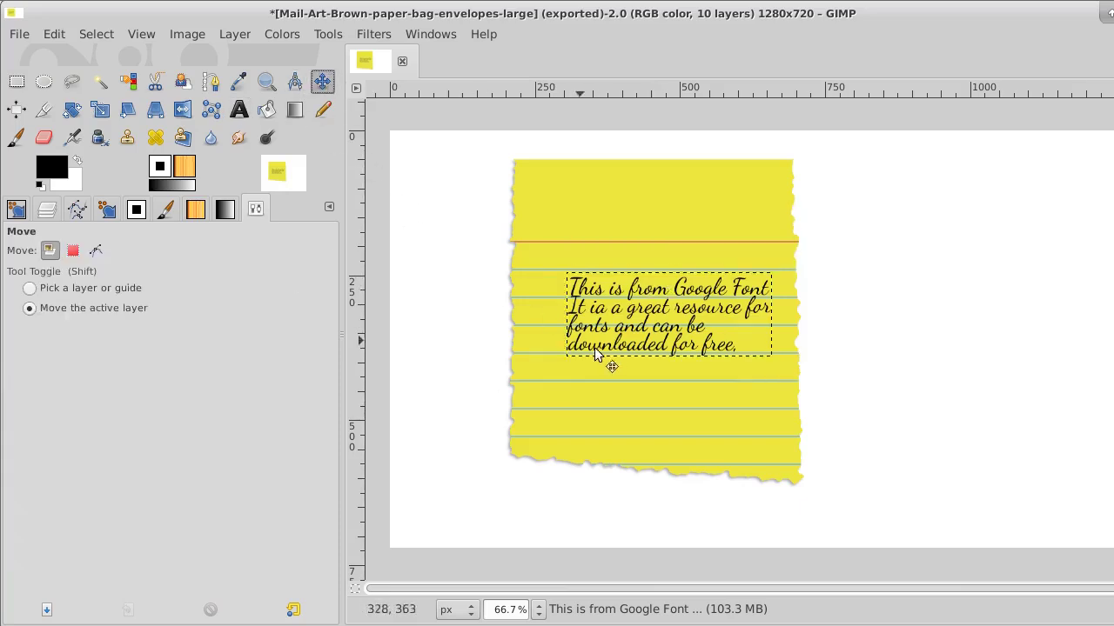
drag(599, 348, 600, 350)
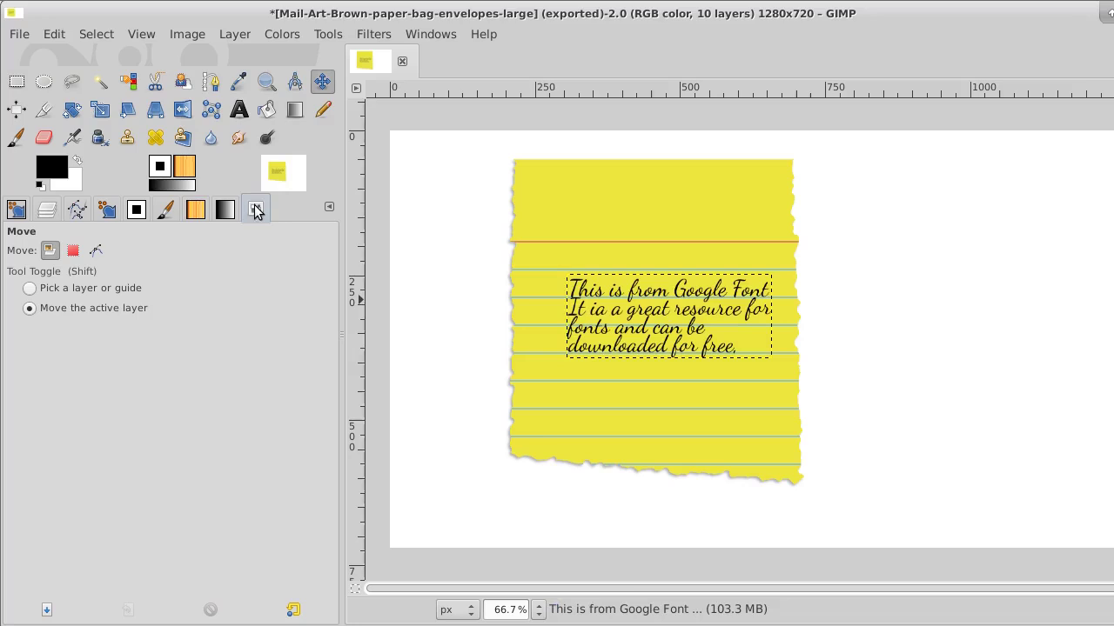
click(238, 108)
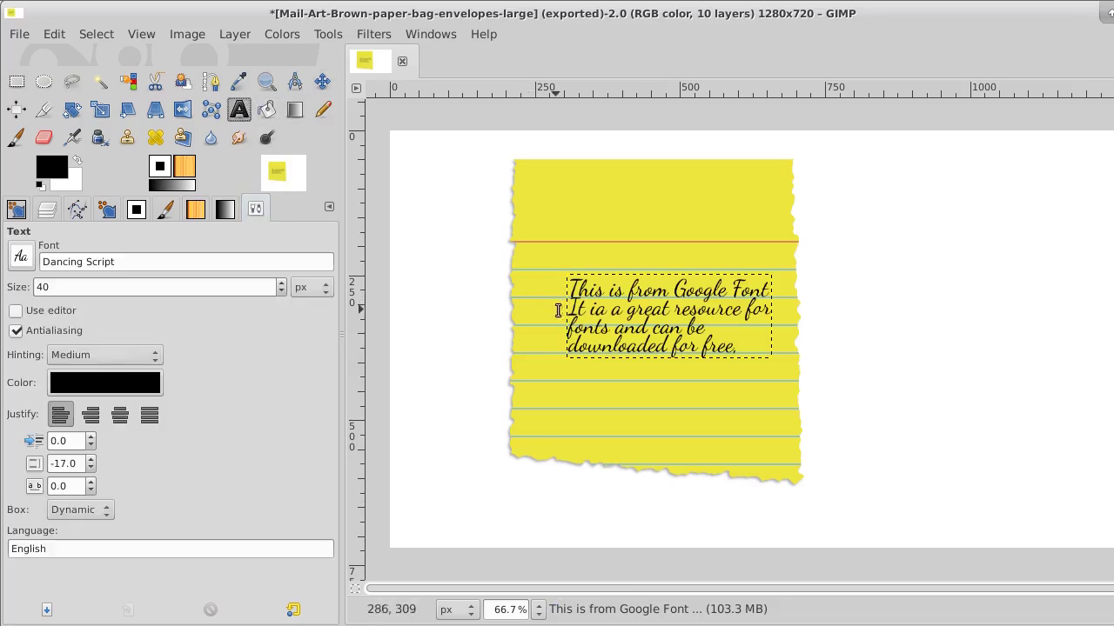
click(591, 312)
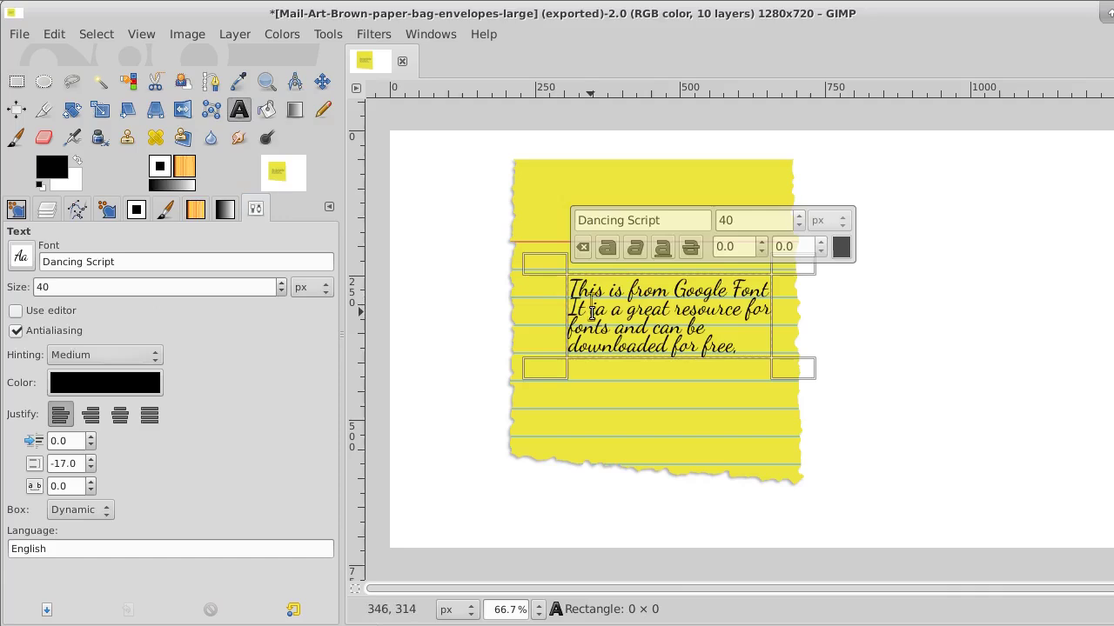
Raise the text's line spacing from -17.0 to 0.0 so lines sit on the rules.
click(92, 459)
click(91, 459)
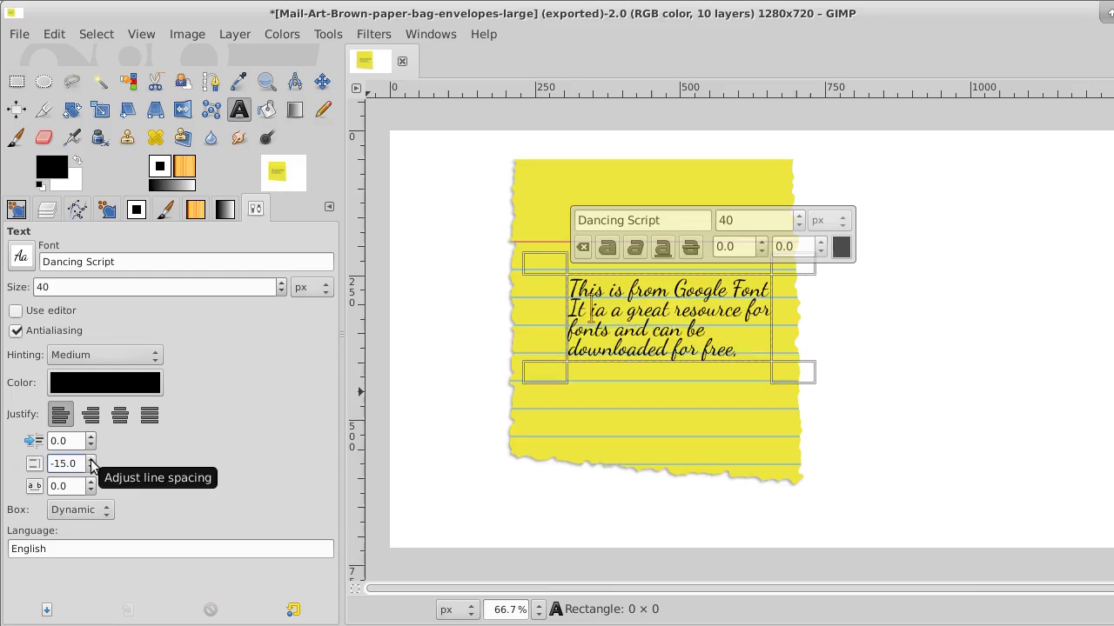
click(91, 459)
click(92, 460)
click(91, 459)
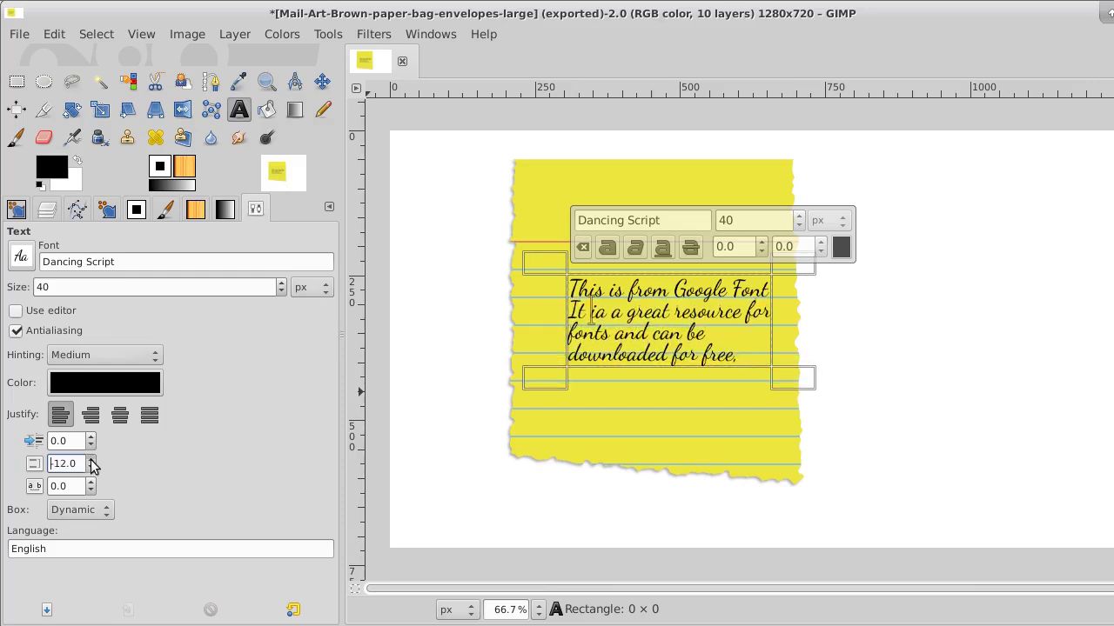
click(91, 459)
click(92, 460)
click(91, 460)
click(92, 459)
click(91, 460)
click(91, 459)
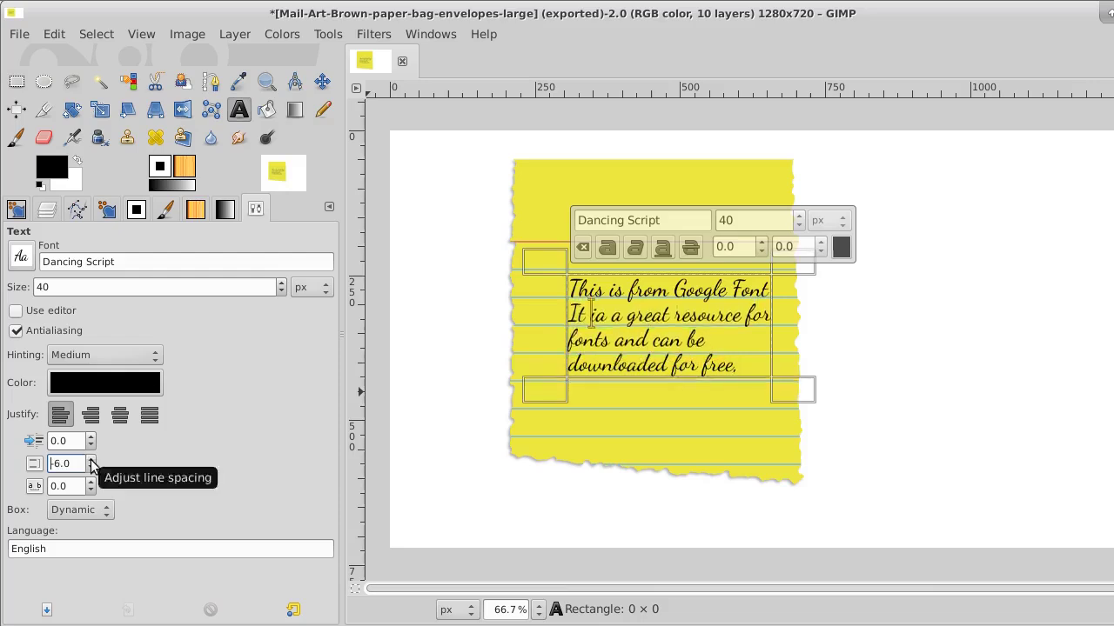
click(91, 460)
click(91, 459)
click(91, 459)
click(91, 459)
click(91, 459)
click(91, 460)
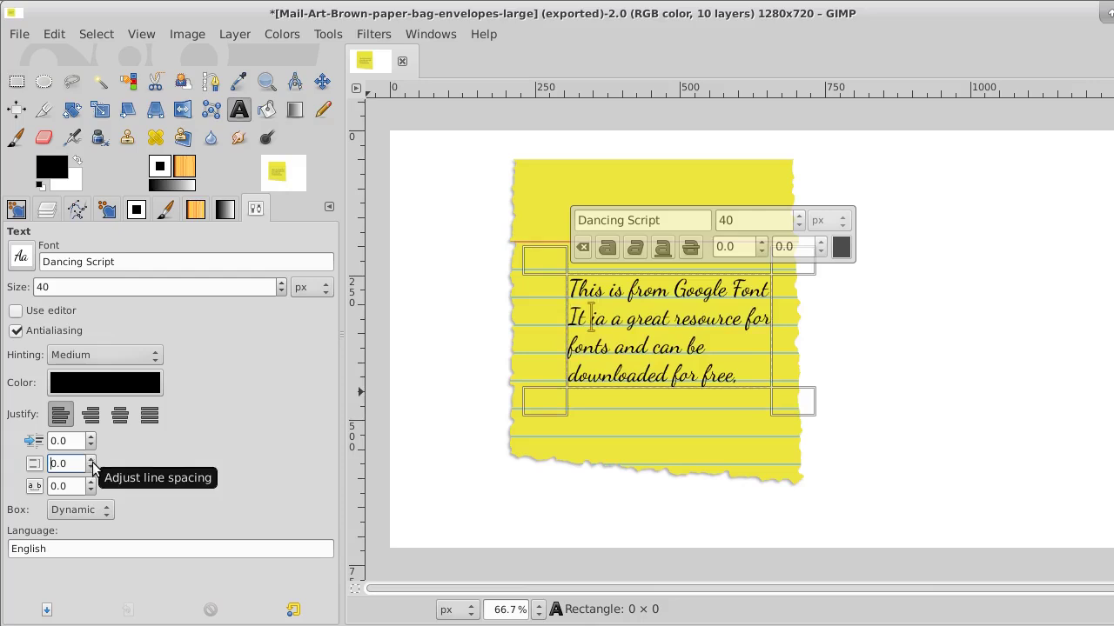
Expand the script text layer to the full 1280×720 image with Layer to Image Size.
click(157, 110)
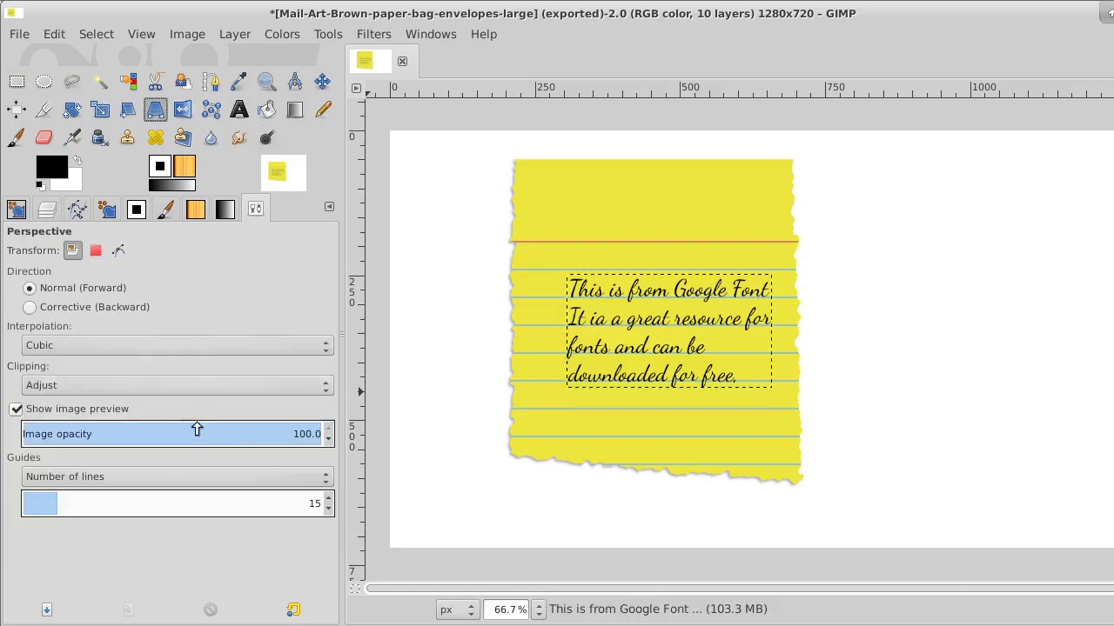
click(51, 214)
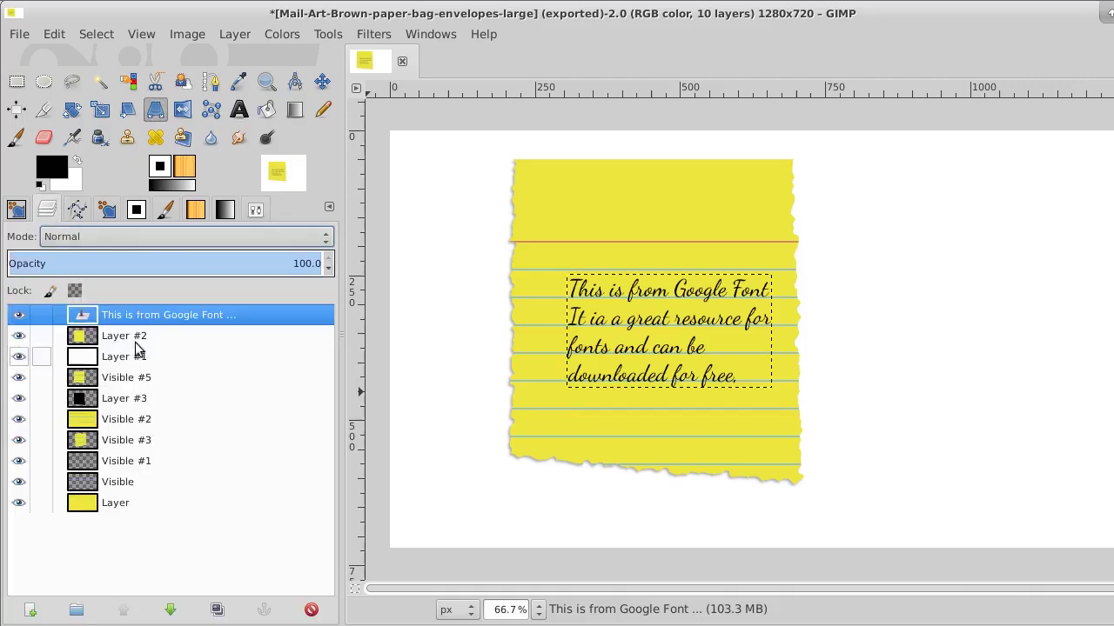
right_click(154, 316)
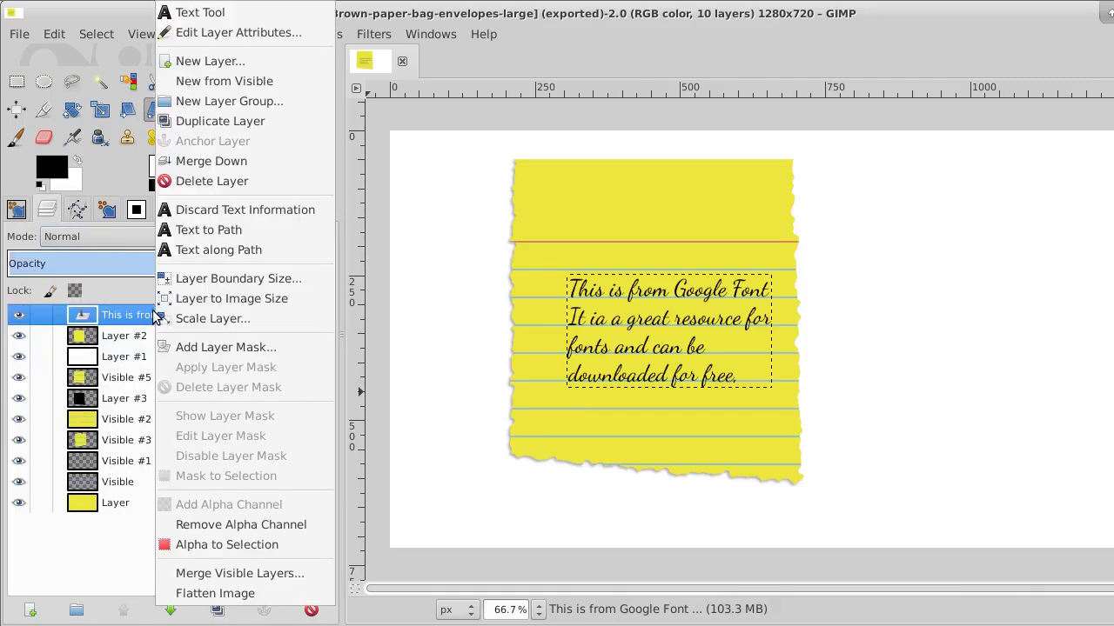
click(260, 298)
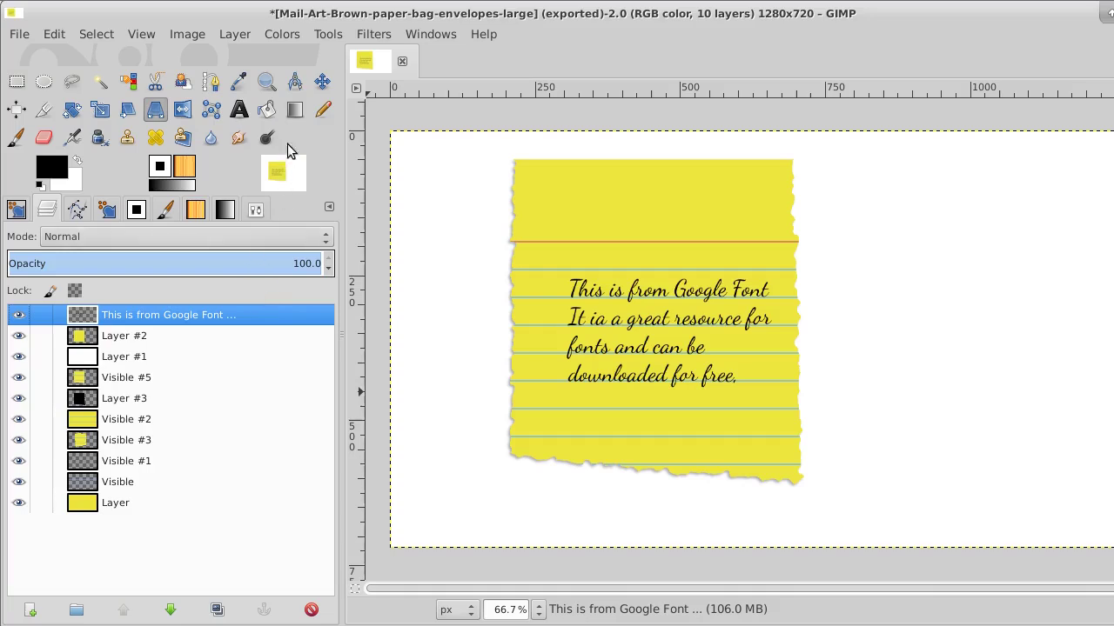
click(321, 81)
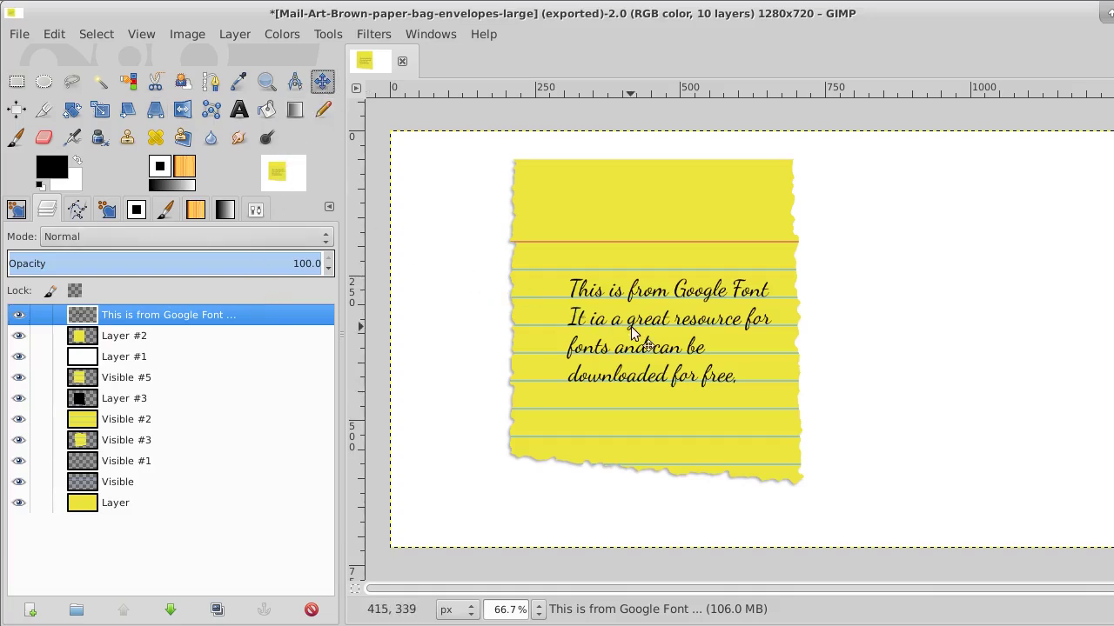
Drag the script text up and left to start just below the red rule.
drag(631, 327, 587, 299)
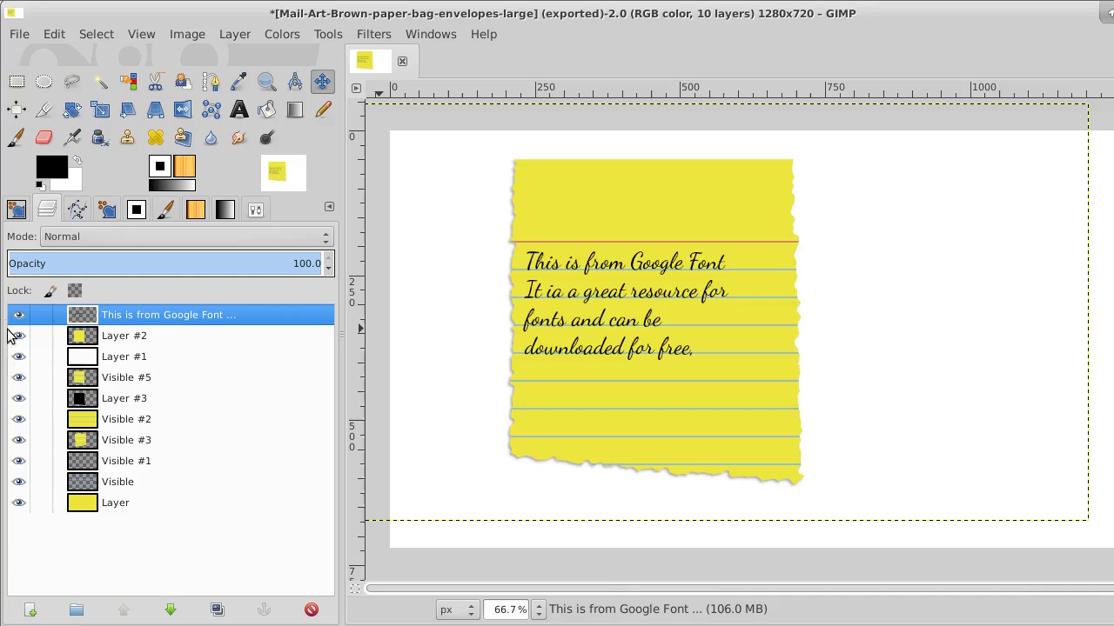
Apply Layer to Image Size to the moved script text layer again.
right_click(142, 321)
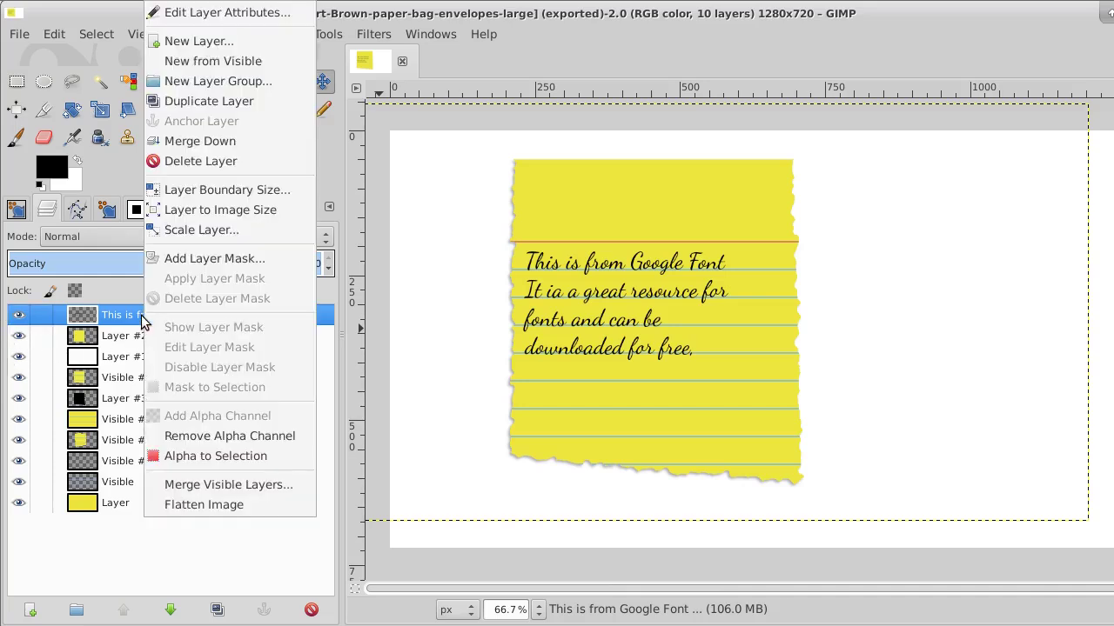
click(219, 209)
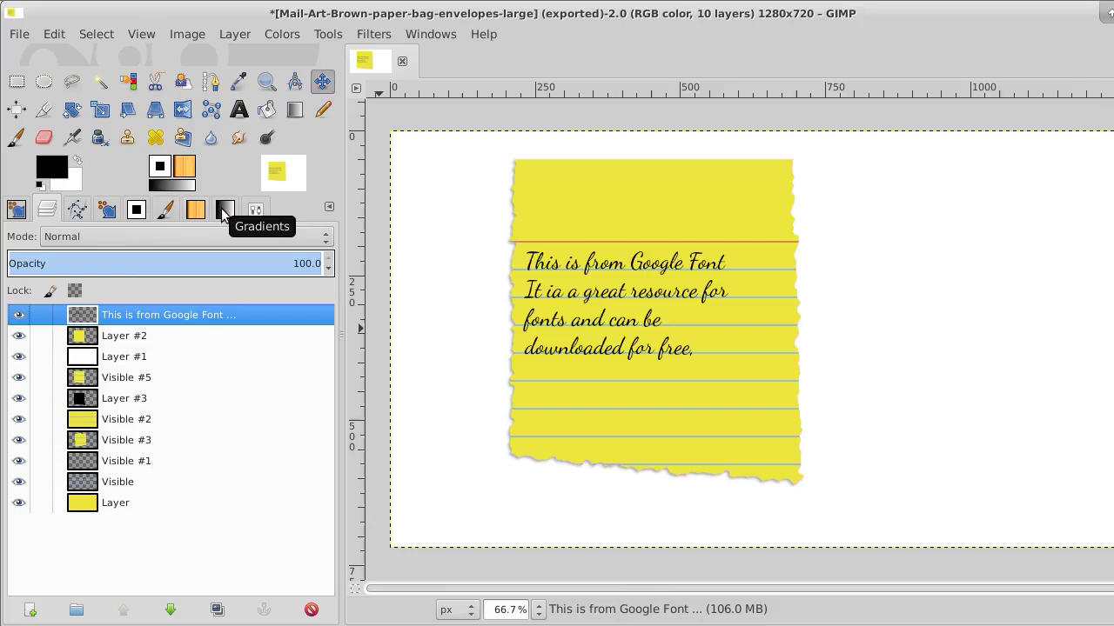